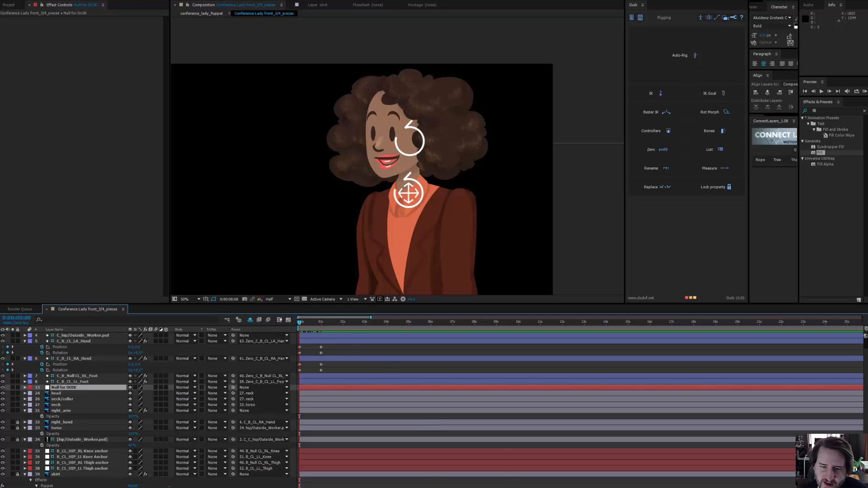
- Switch to Photoshop and save the conference_lady_Puppet artwork as a JPEG, accepting the offered JPEG options
left_click(465, 465)
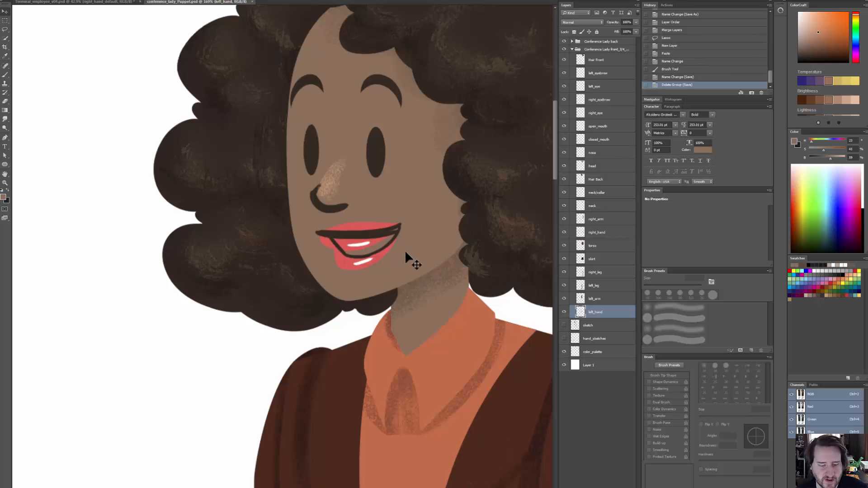
key("z")
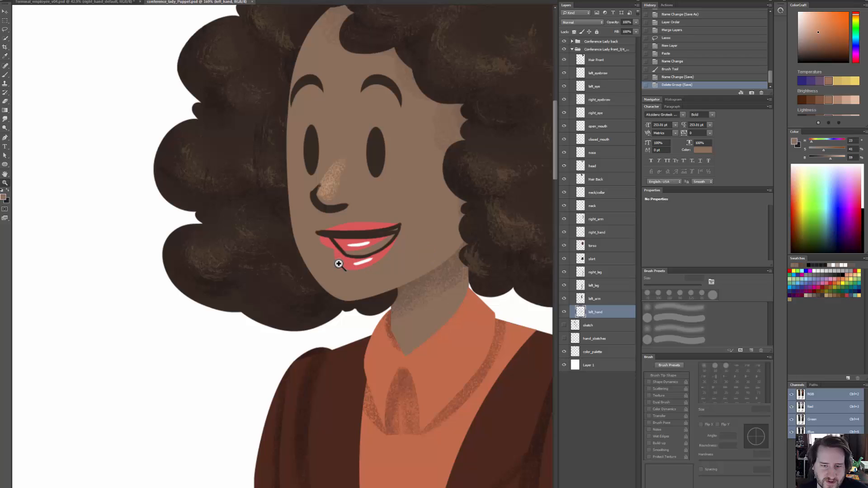
key("alt+f")
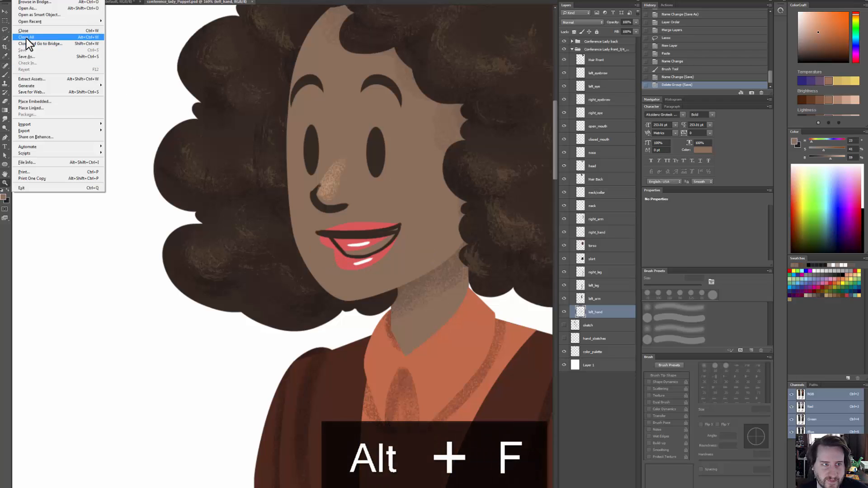
left_click(34, 55)
left_click(116, 225)
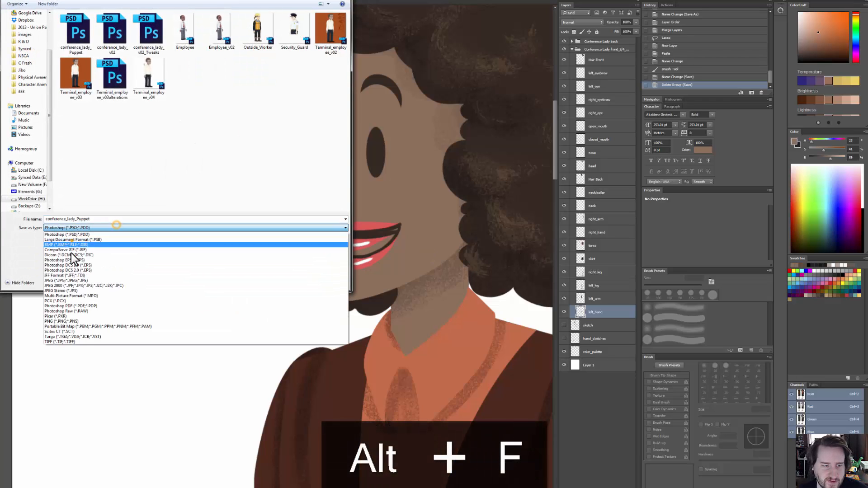
left_click(69, 280)
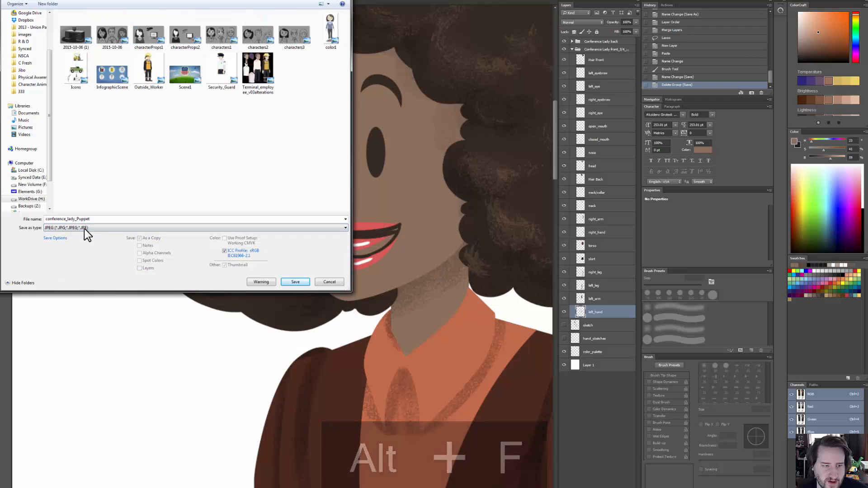
left_click(300, 282)
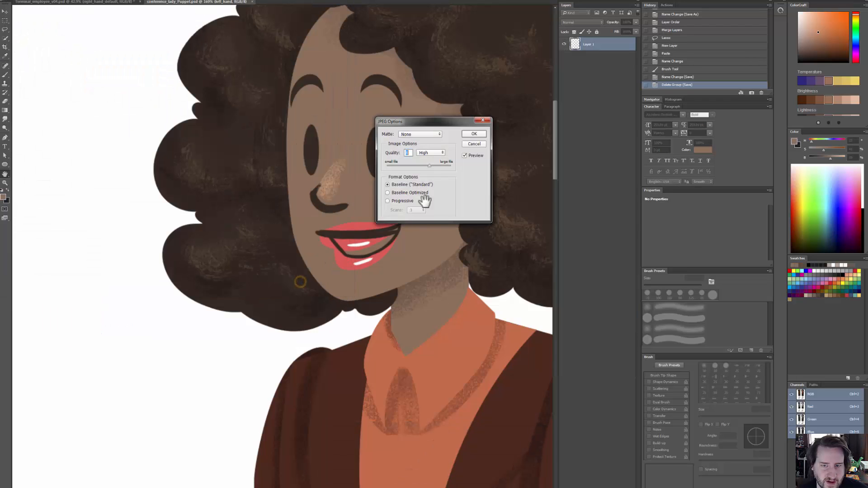
left_click(474, 134)
key("z")
mouse_move(444, 154)
left_mouse_down()
mouse_move(430, 177)
mouse_move(446, 169)
left_mouse_up()
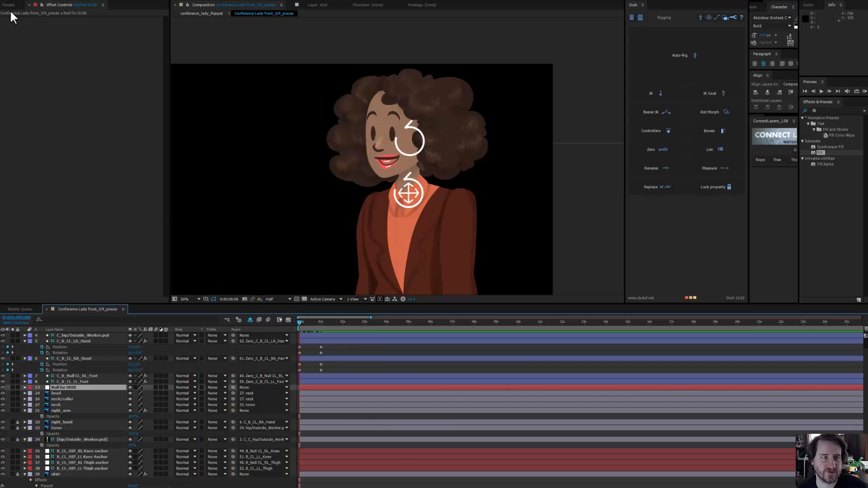
- Switch back to After Effects and import the conference_lady_Puppet JPEG from the Characters folder into the project
left_click(9, 4)
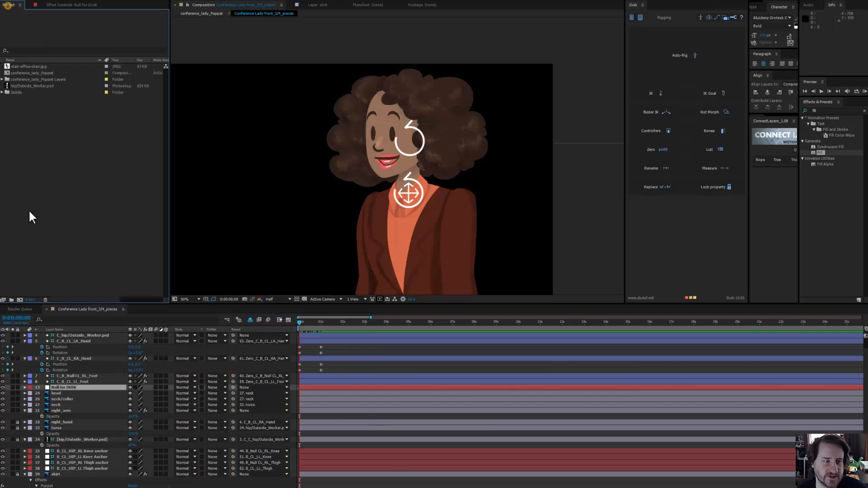
right_click(28, 192)
mouse_move(43, 225)
left_click(119, 227)
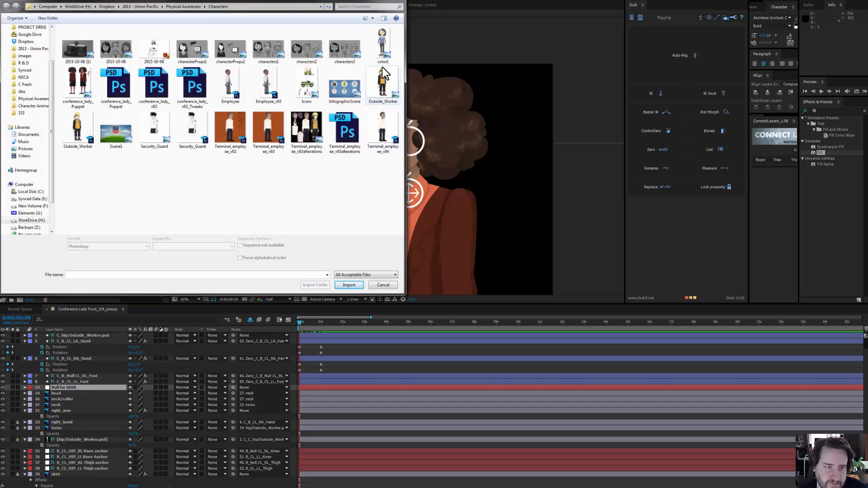
left_click(78, 86)
left_click(352, 285)
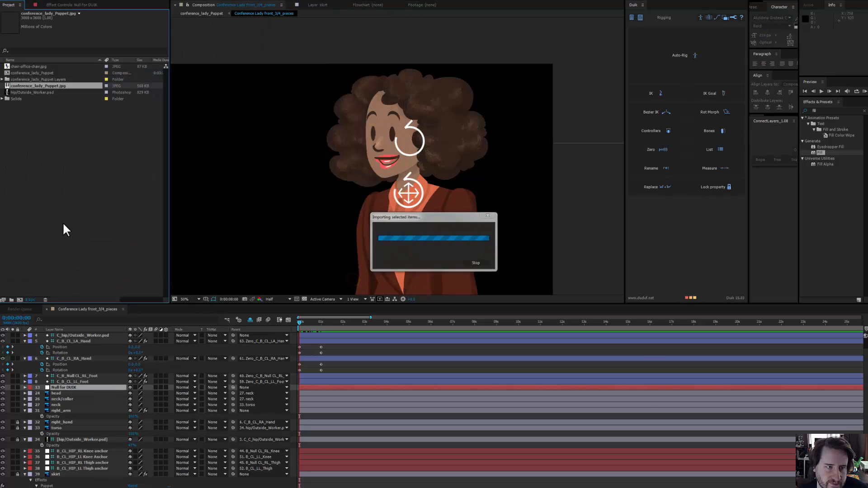
- Add conference_lady_Puppet.jpg as the uppermost layer of the Conference Lady front_3/4_pieces composition and hide it
left_click_drag(40, 86, 86, 331)
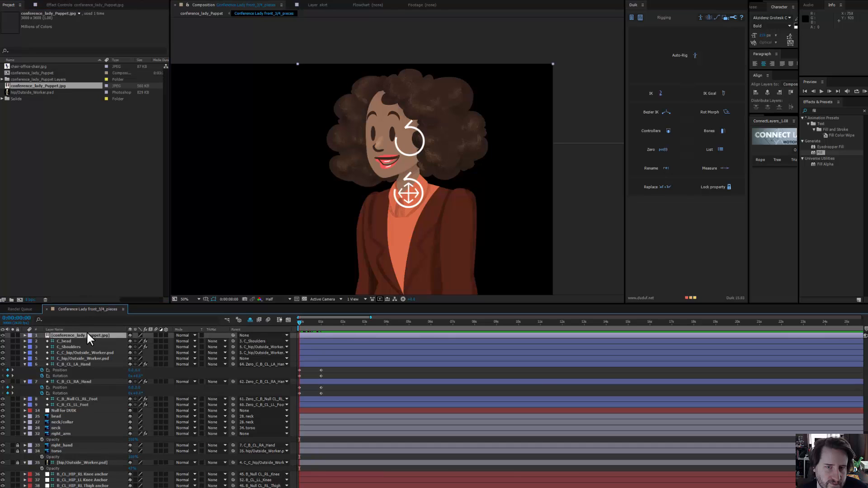
left_click(3, 335)
left_click(3, 335)
left_click(3, 335)
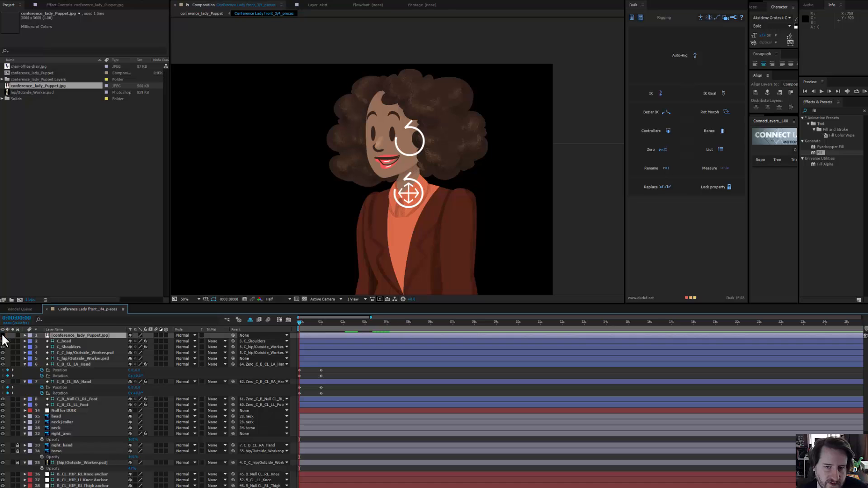
- Reveal the shy layers in the timeline and select the Hair Front layer among the head pieces
left_click_drag(442, 196, 436, 138)
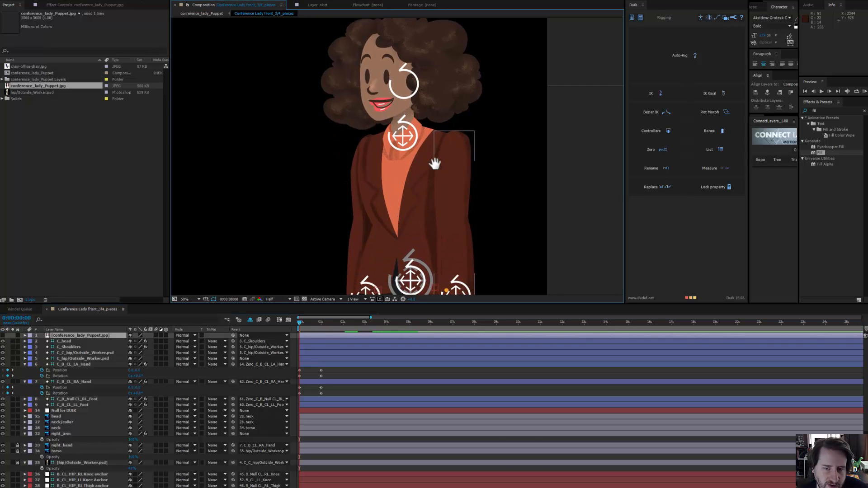
left_click(63, 416)
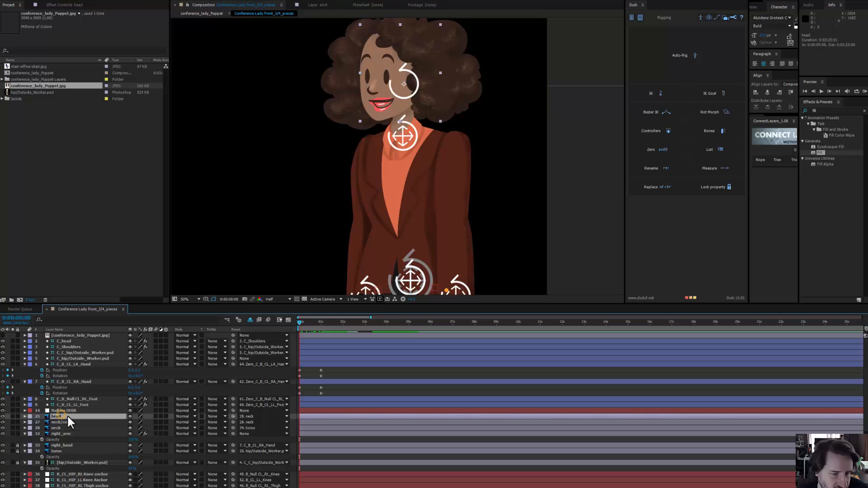
left_click(250, 320)
scroll(69, 441, "down", 3)
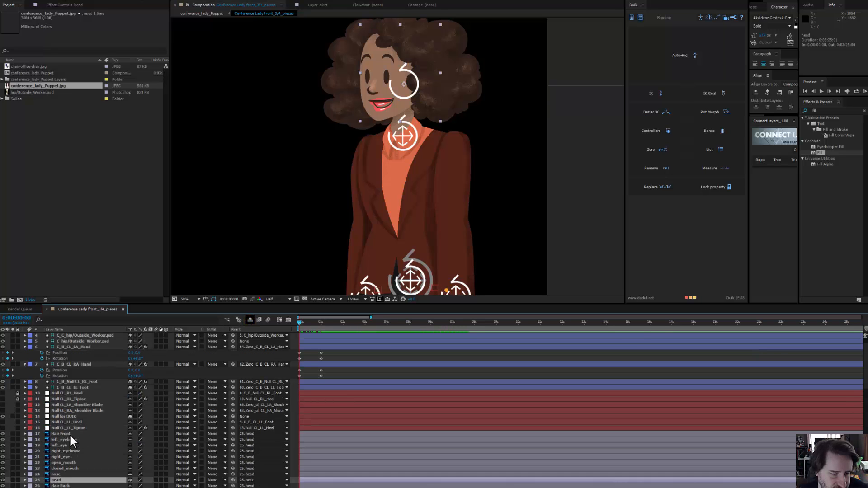
left_click(70, 433)
- Duplicate the Null for DUIK layer located below the character's feet and undo the accidental scaling of the copy
left_click_drag(435, 154, 311, 38)
left_click_drag(450, 237, 479, 137)
mouse_move(448, 219)
left_mouse_down()
mouse_move(470, 122)
mouse_move(451, 225)
left_mouse_up()
scroll(459, 156, "down", 2)
left_click(390, 250)
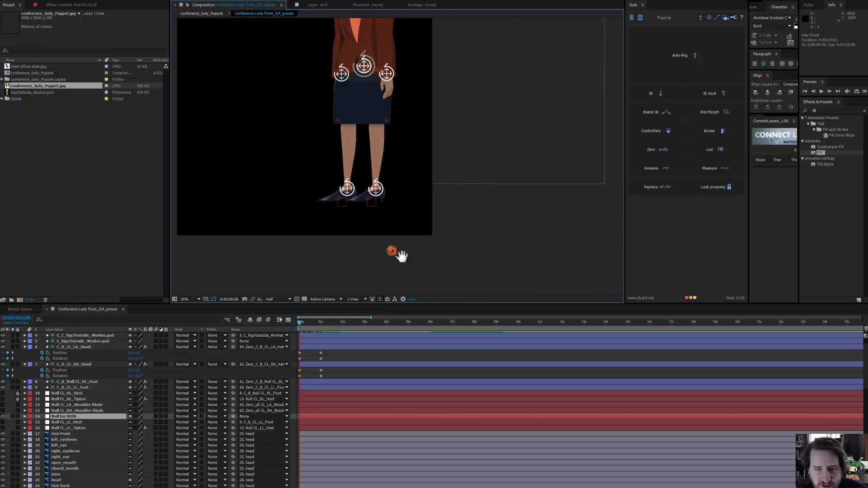
scroll(398, 246, "up", 2)
left_click_drag(387, 257, 407, 151)
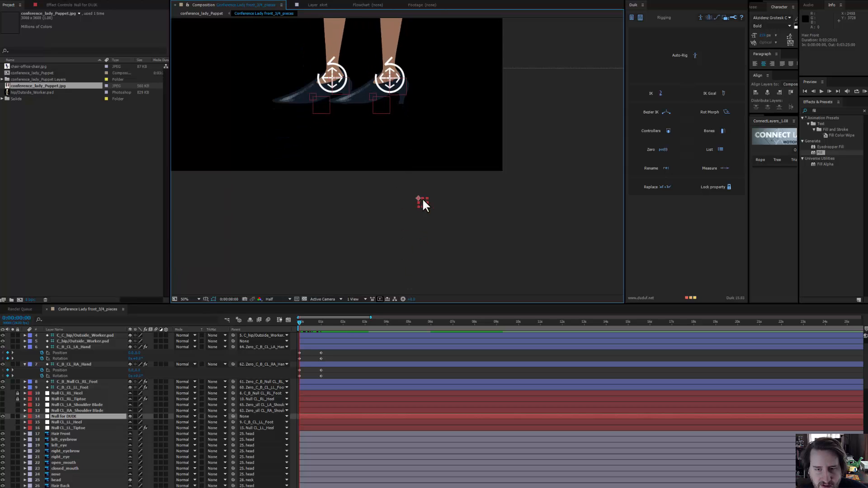
mouse_move(422, 200)
left_mouse_down()
mouse_move(425, 145)
mouse_move(412, 63)
mouse_move(396, 44)
mouse_move(386, 246)
mouse_move(267, 50)
left_mouse_up()
key("ctrl+d")
key("ctrl+z")
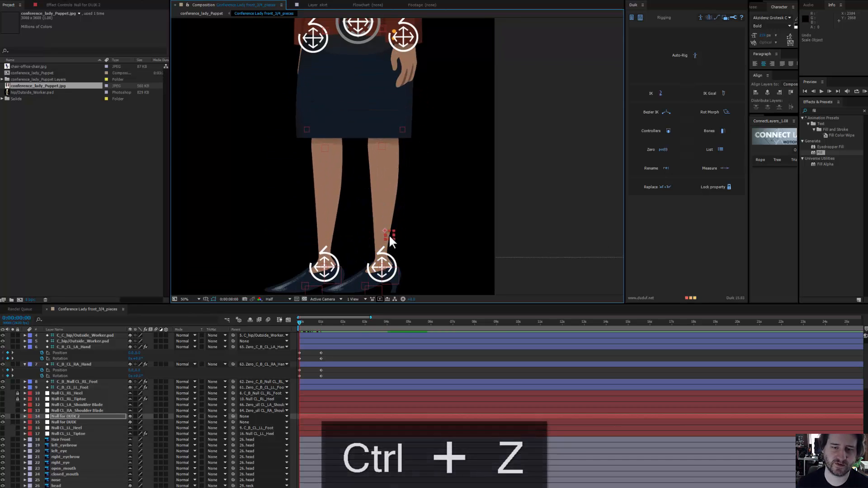
- Move the duplicated null up from the legs and place it over the character's nose
left_click_drag(389, 234, 346, 180)
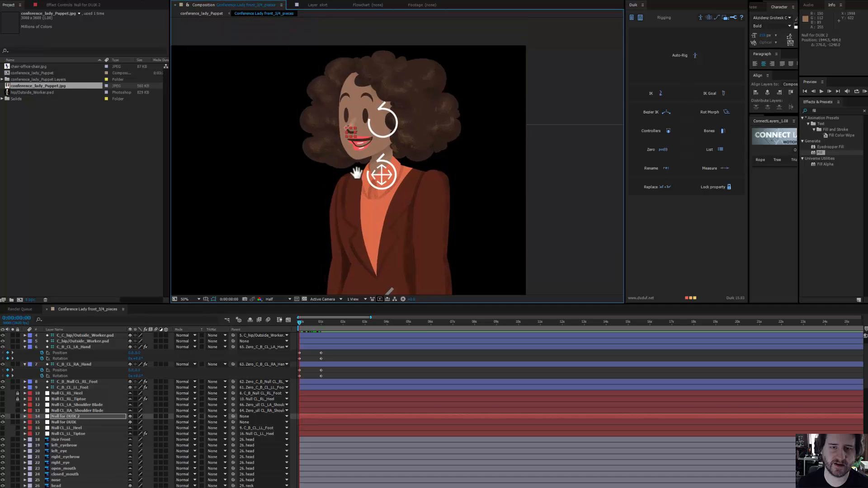
scroll(357, 170, "up", 2)
scroll(320, 173, "up", 2)
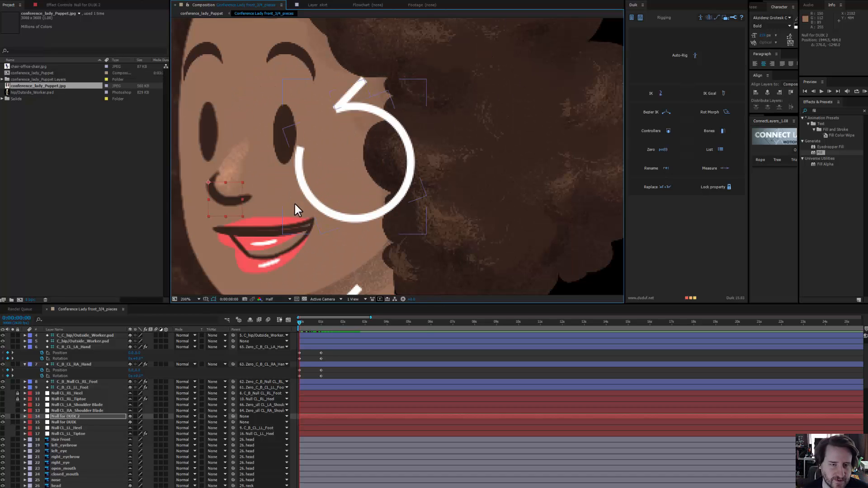
left_click_drag(216, 197, 216, 200)
- Rename the duplicated null layer as Null for Face
left_click(76, 416)
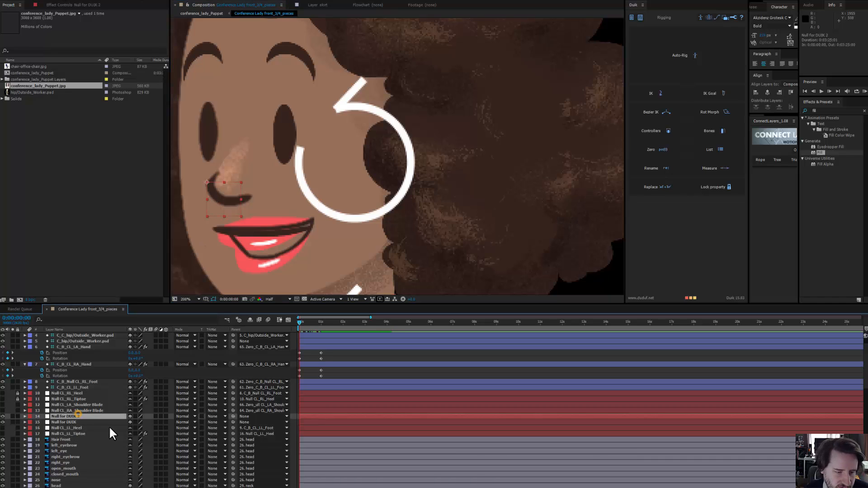
key("Return")
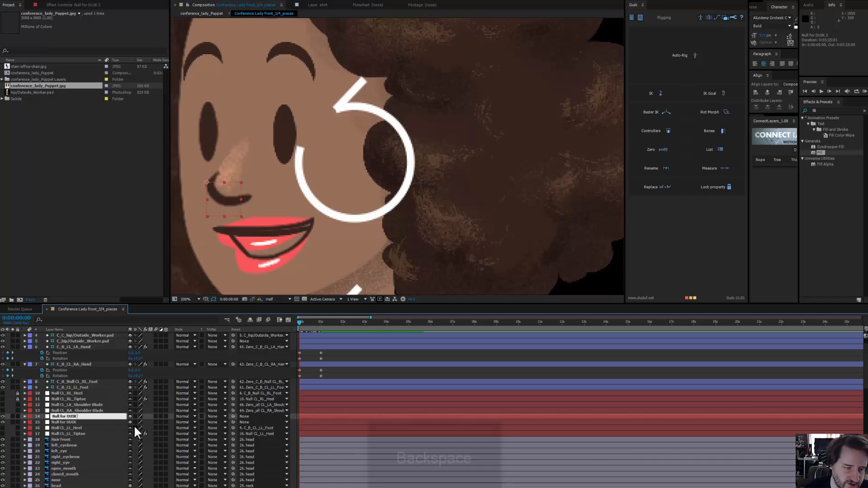
key("BackSpace")
key("BackSpace")
key("BackSpace")
key("BackSpace")
key("BackSpace")
key("BackSpace")
type("Face")
key("Return")
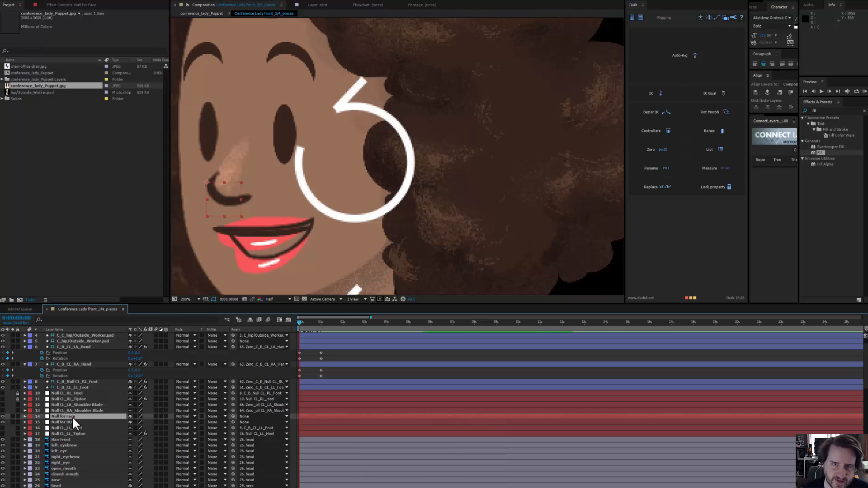
- Set a Position keyframe for Null for Face at 0:00:00:00
left_click_drag(284, 198, 373, 196)
scroll(372, 197, "down", 1)
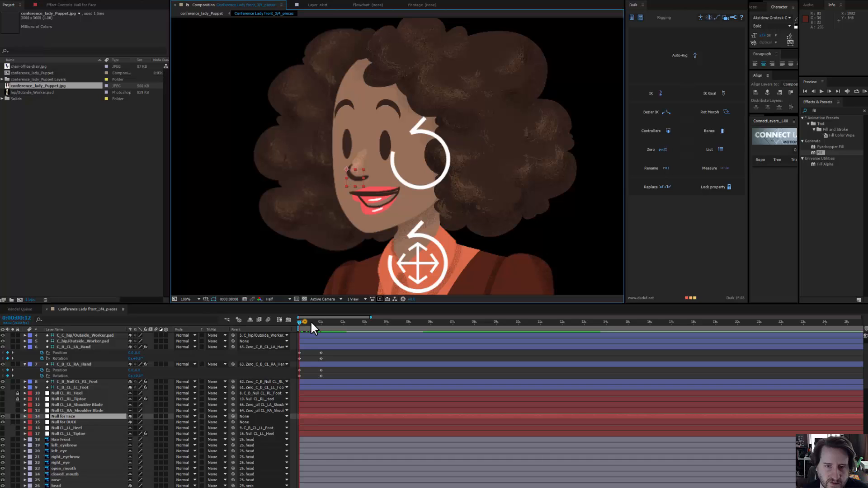
left_click_drag(311, 322, 293, 331)
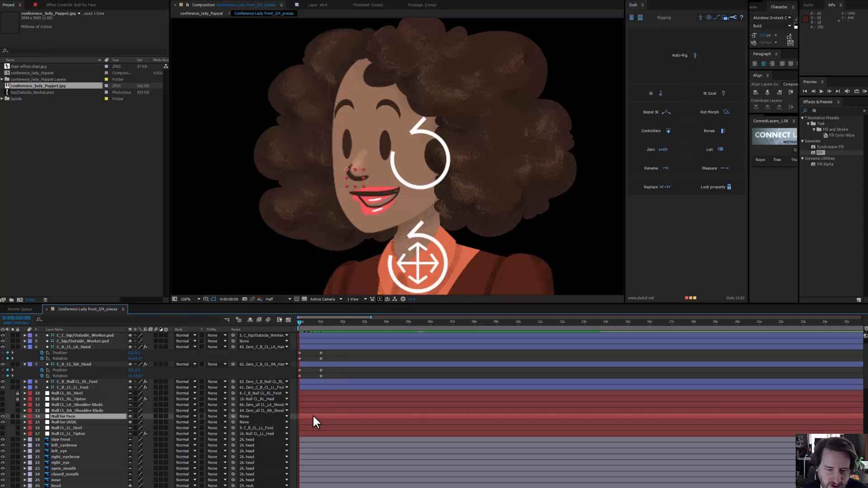
key("p")
left_click(42, 422)
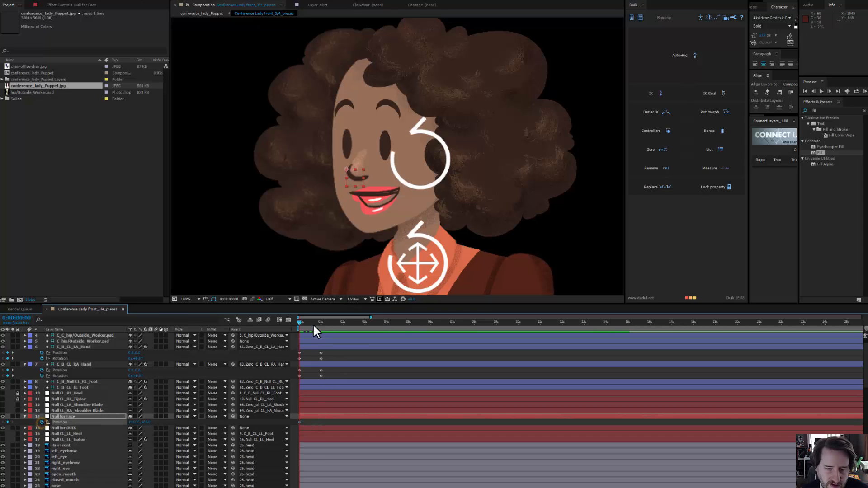
- At 0:00:01:00, move Null for Face about 84 pixels left, past the edge of the face, to keyframe its position
left_click(319, 324)
left_click_drag(321, 328, 322, 326)
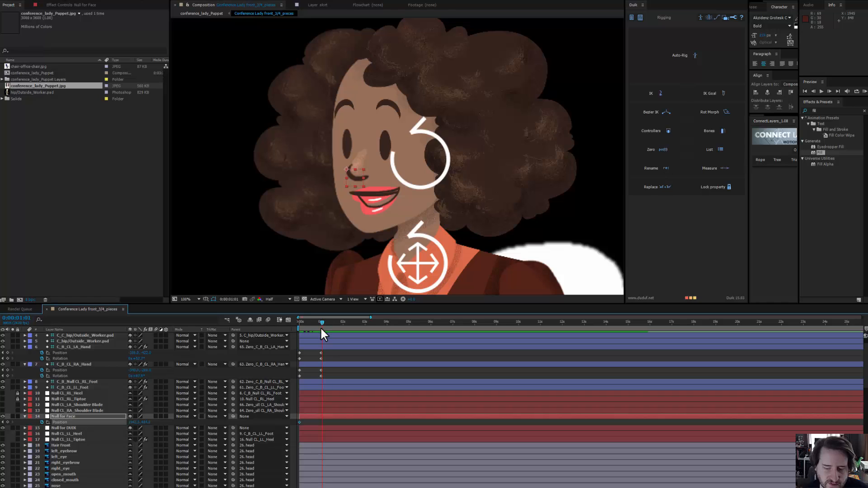
key("equal")
key("equal")
left_click(318, 322)
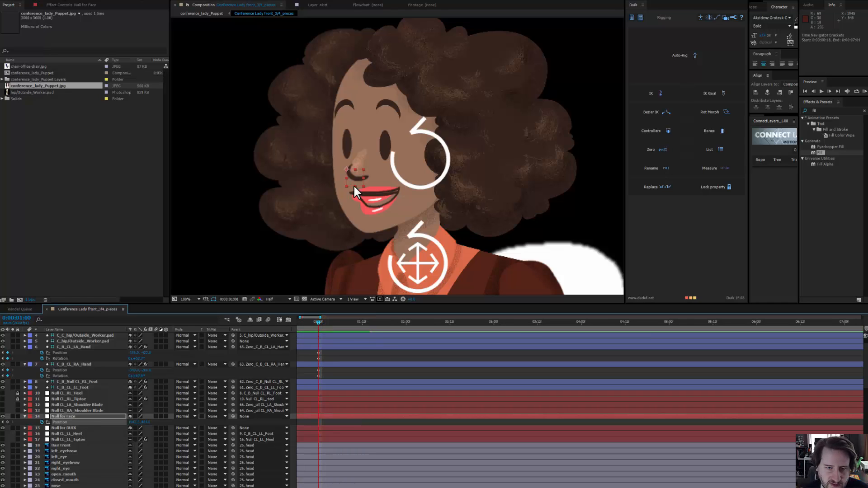
left_click_drag(355, 180, 327, 184)
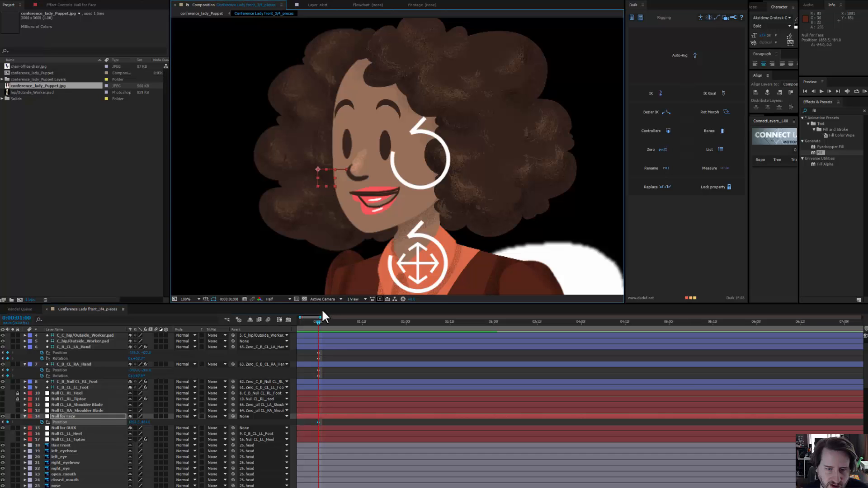
- Paste the same Position keyframe at 0:00:02:00 to hold the null, and at 0:00:02:12 move it down-right onto the mouth
left_click_drag(318, 320, 447, 328)
left_click(361, 327)
key("ctrl+v")
left_click(406, 330)
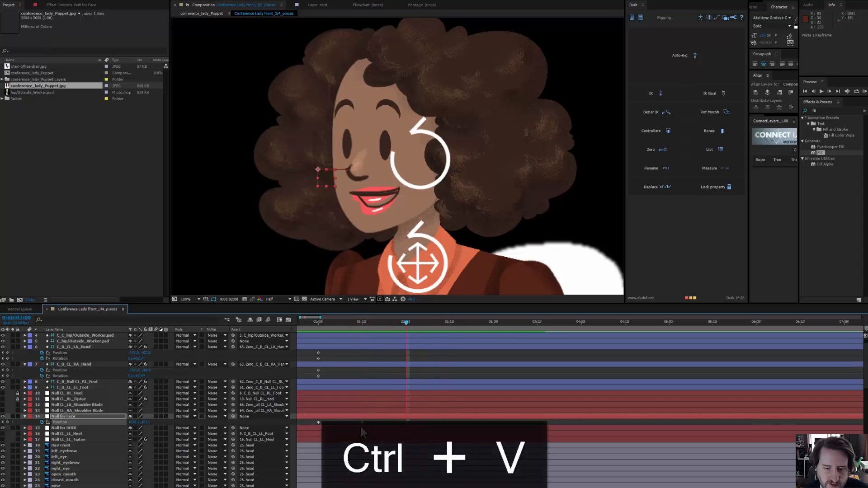
left_click_drag(364, 423, 405, 423)
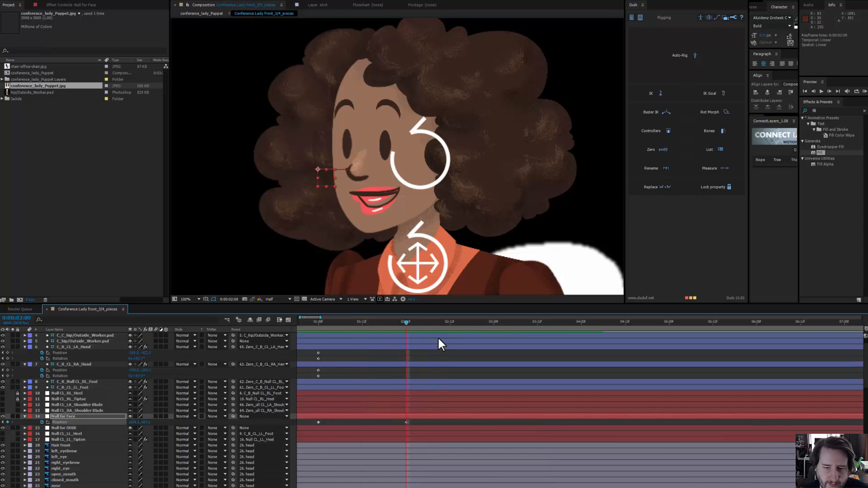
left_click(450, 323)
left_click_drag(327, 178, 374, 201)
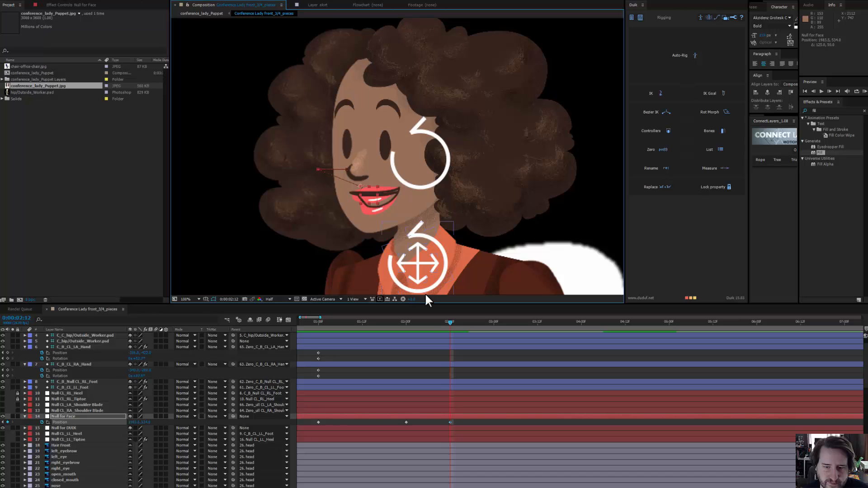
- Shift the last three Position keyframes earlier so they begin at 0:00:00:12, and apply Easy Ease to all four
mouse_move(454, 322)
left_mouse_down()
mouse_move(304, 321)
mouse_move(225, 307)
mouse_move(365, 341)
mouse_move(342, 337)
left_mouse_up()
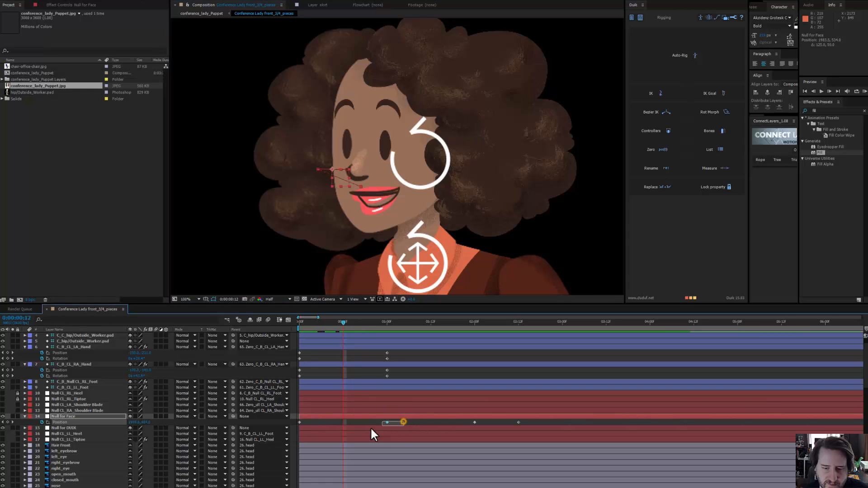
left_click_drag(371, 427, 372, 427)
left_click_drag(526, 421, 342, 426)
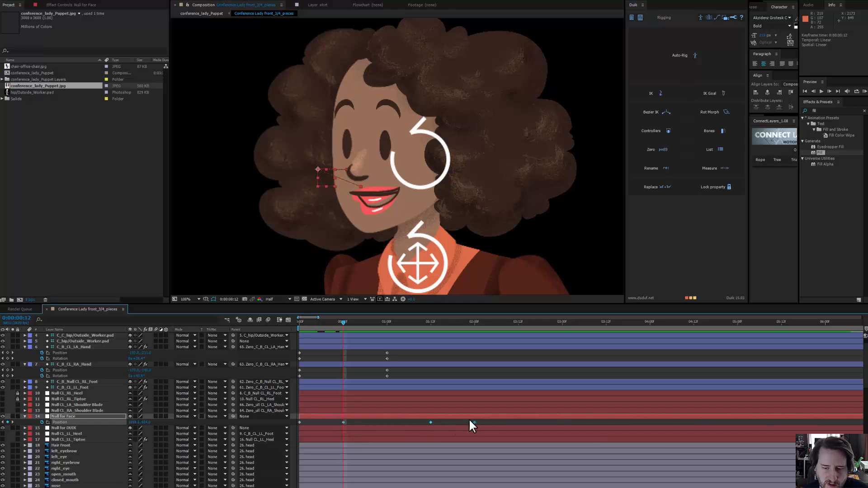
left_click_drag(487, 415, 297, 434)
key("F9")
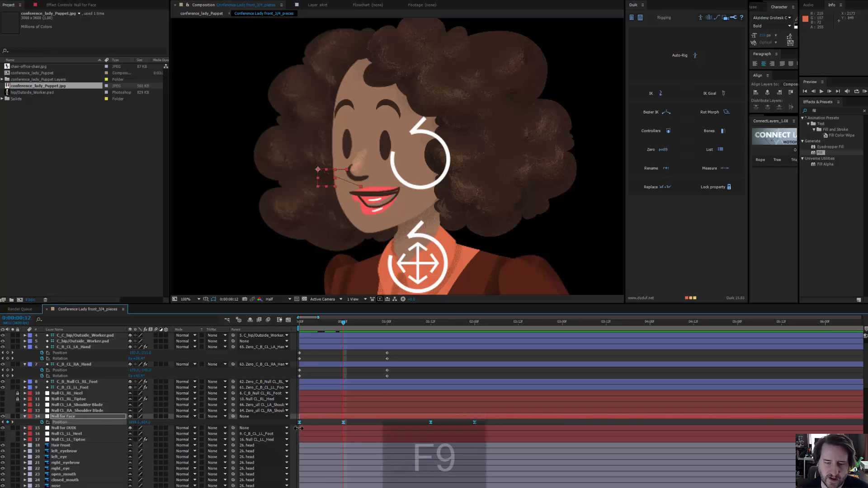
- End the work area at 0:00:02:12, preview the null's animation, and return to the start of the timeline
left_click_drag(307, 322, 518, 326)
key("n")
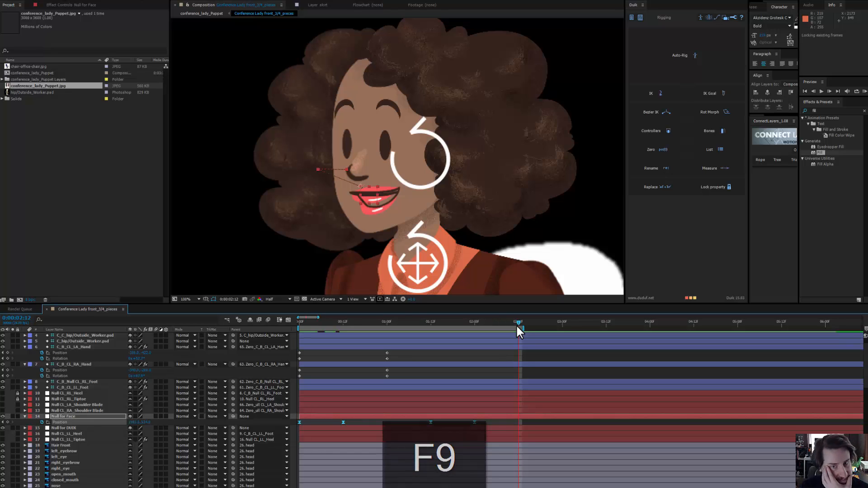
key("space")
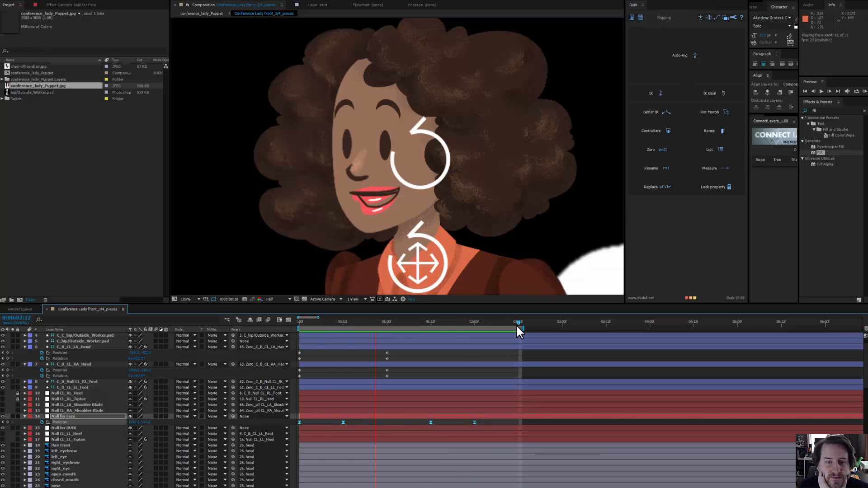
key("space")
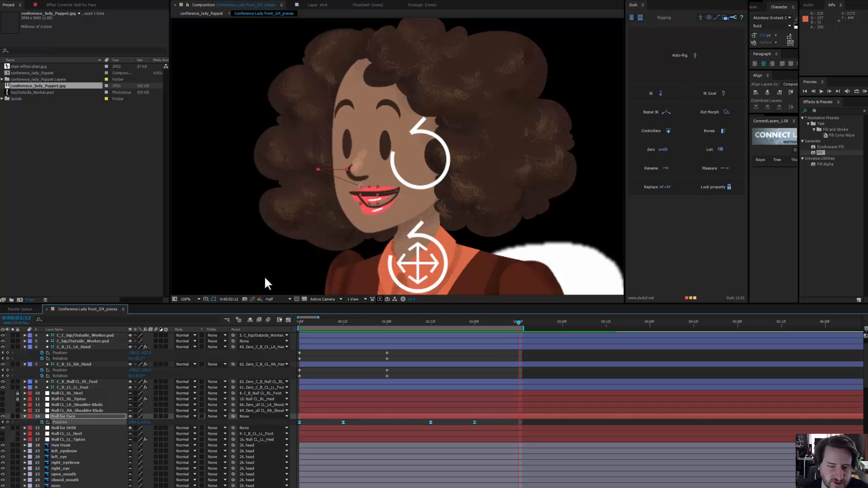
left_click_drag(299, 321, 251, 315)
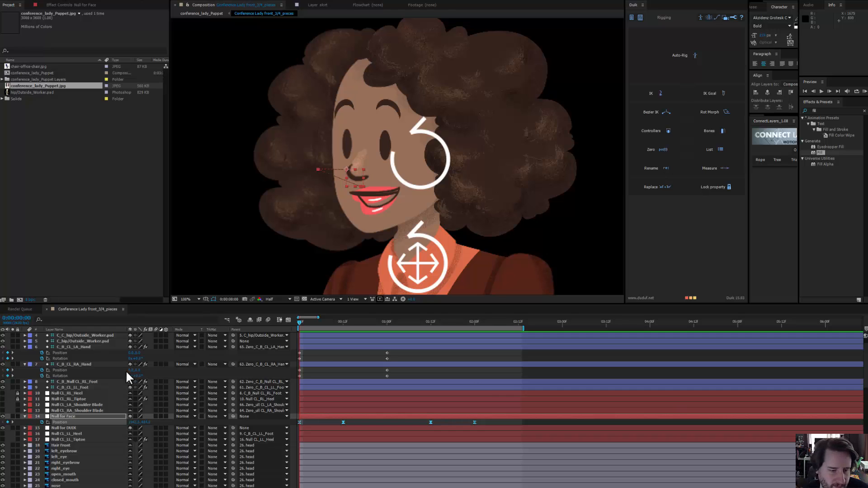
- Rename the Null for Face layer as CL_Face Controller
left_click(79, 416)
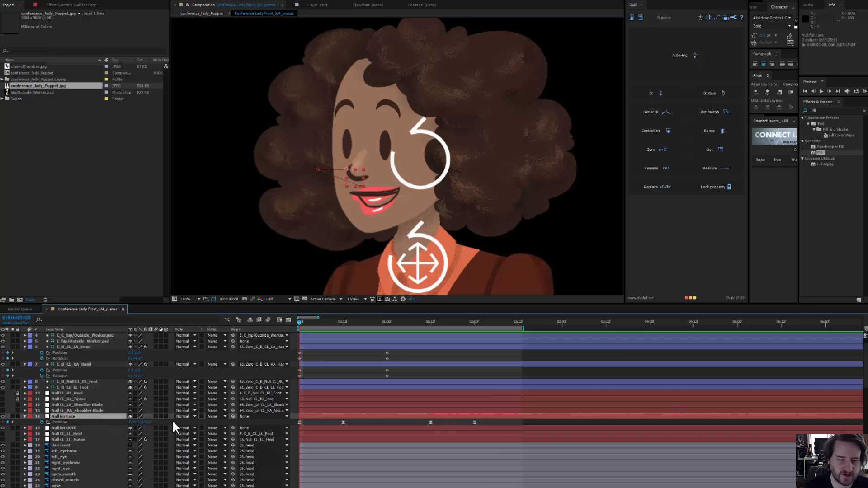
key("Return")
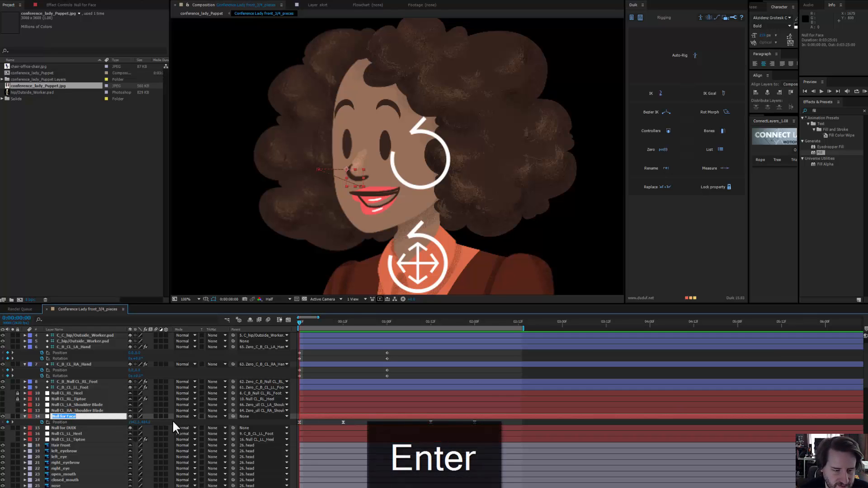
type("cl")
key("BackSpace")
key("BackSpace")
type("CL")
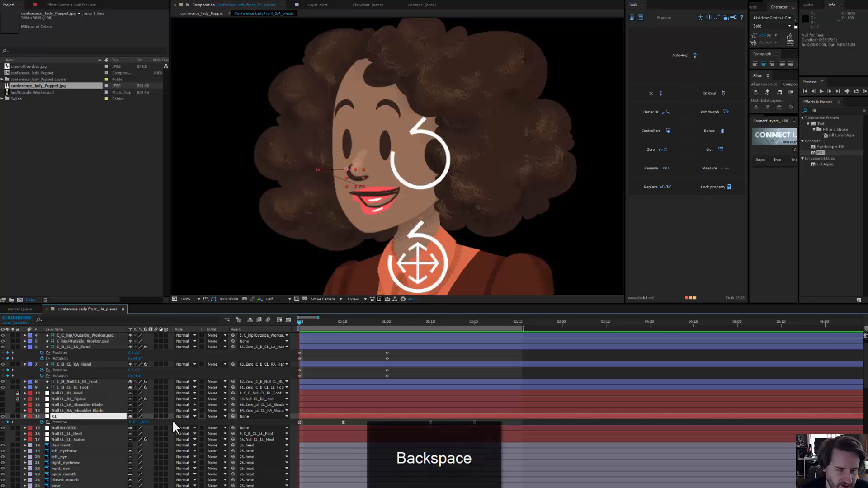
type("_Face Cont")
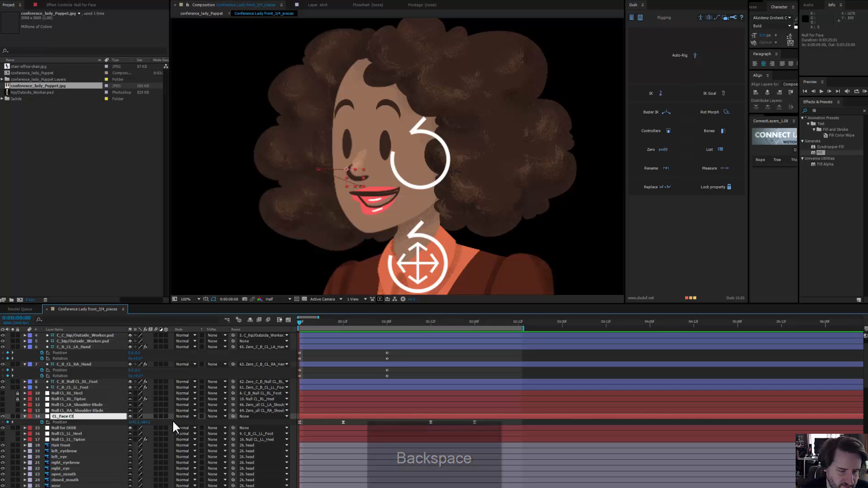
type("roller")
key("Return")
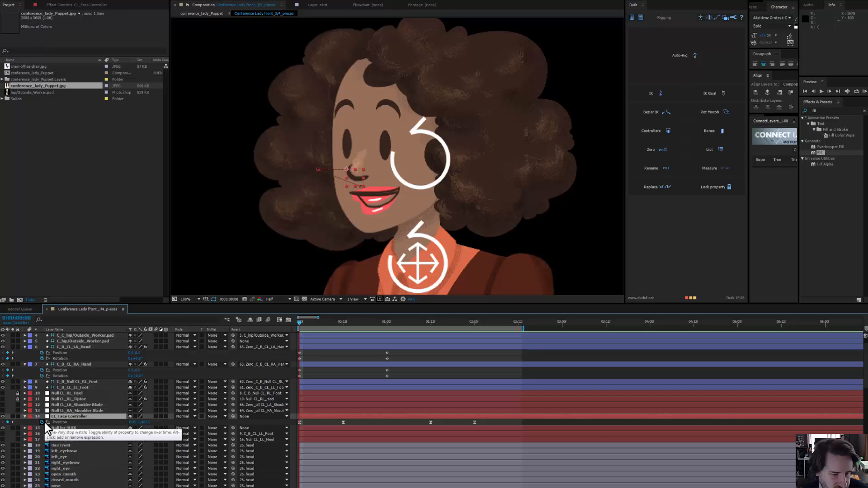
- Select the left_eye and right_eye layers together and reveal their Position properties
left_click(64, 445)
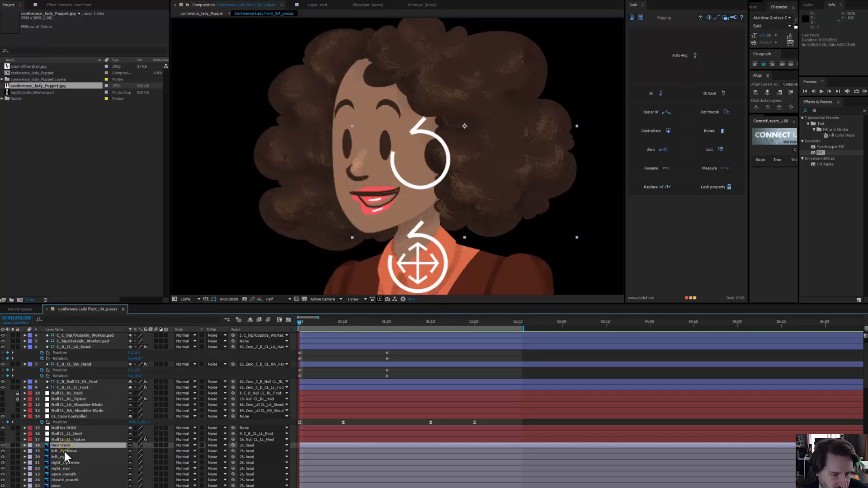
left_click(63, 449)
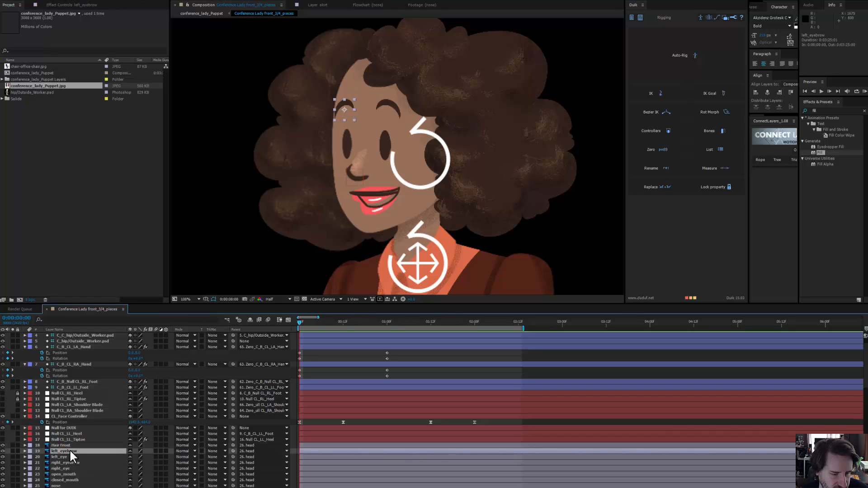
scroll(70, 448, "down", 1)
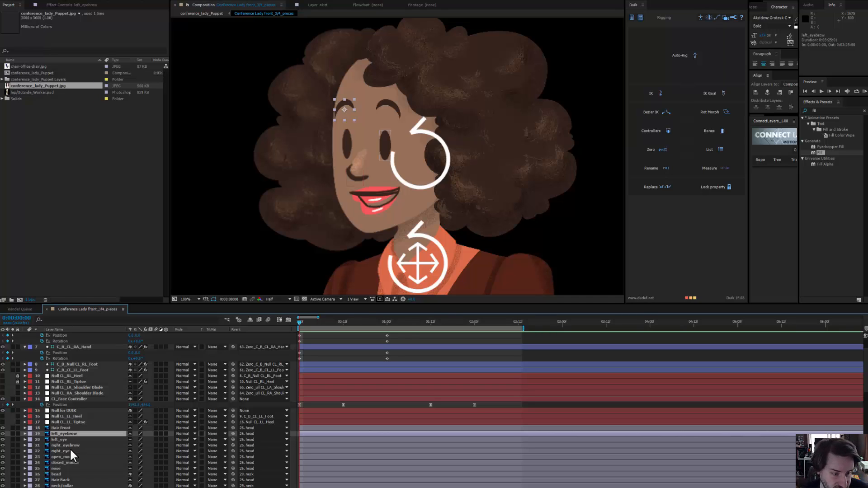
left_click(64, 440)
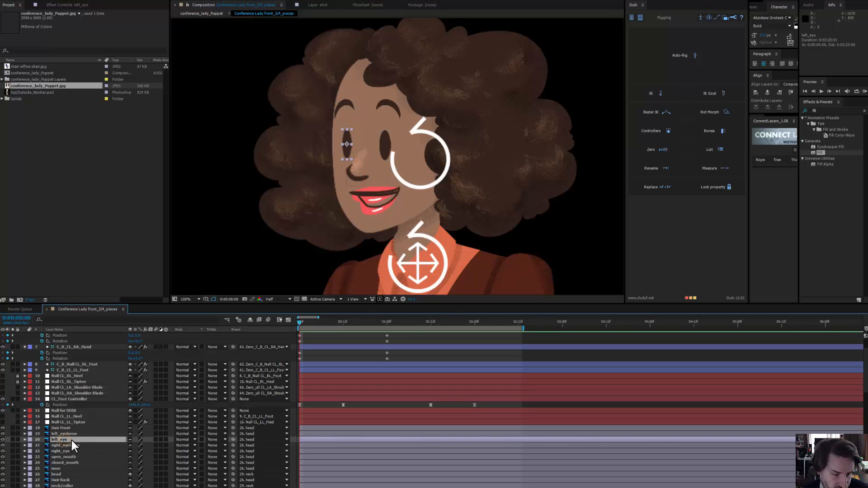
left_click(61, 450, "ctrl")
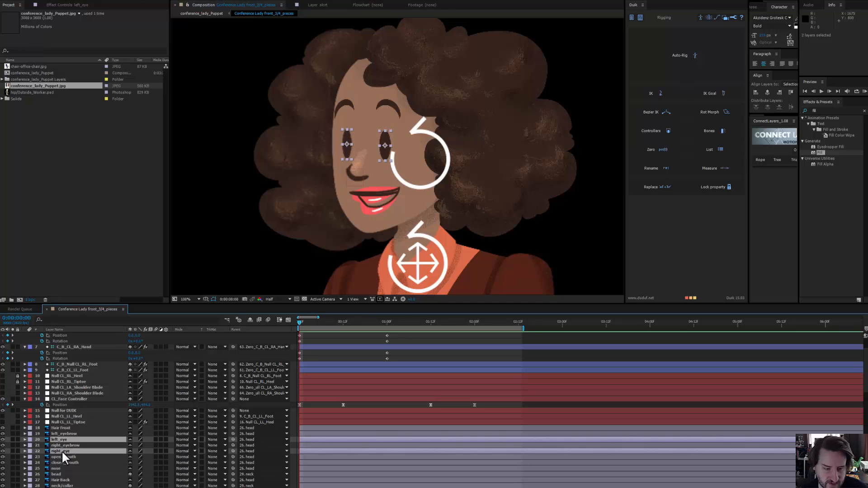
key("p")
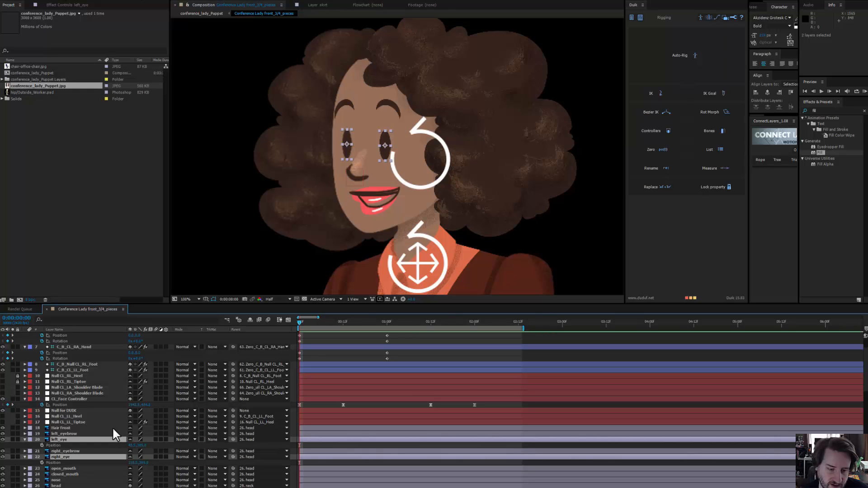
- Link left_eye's Position to CL_Face Controller's Position with an expression, and scrub the timeline to check how the eye follows
left_click(42, 446, "alt")
left_click_drag(147, 451, 63, 406)
key("Return")
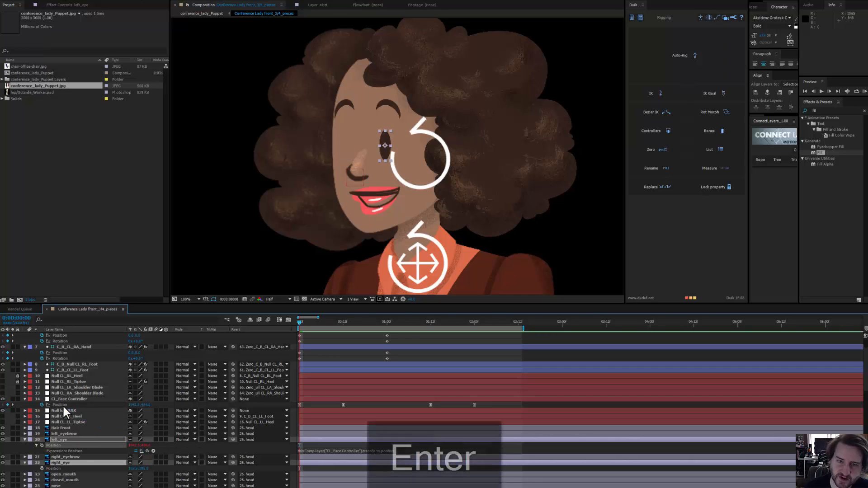
scroll(350, 180, "down", 2)
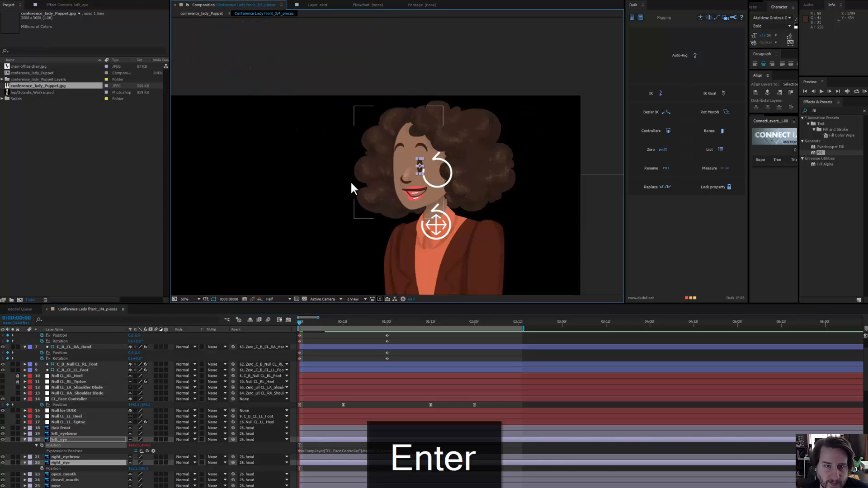
left_click_drag(488, 169, 467, 155)
scroll(480, 197, "down", 2)
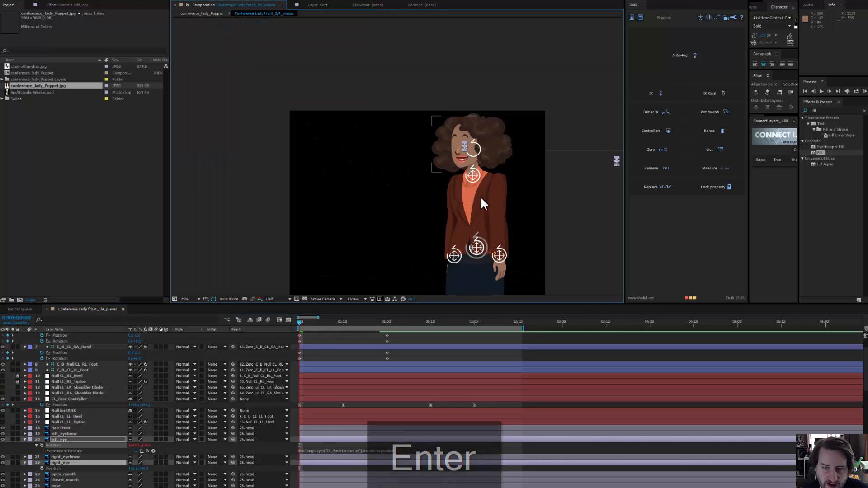
left_click_drag(480, 197, 380, 193)
scroll(394, 174, "up", 2)
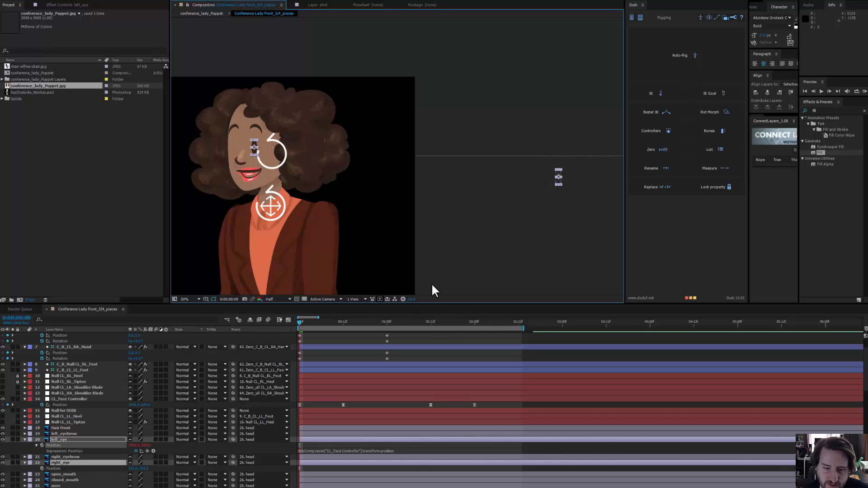
left_click_drag(304, 326, 445, 378)
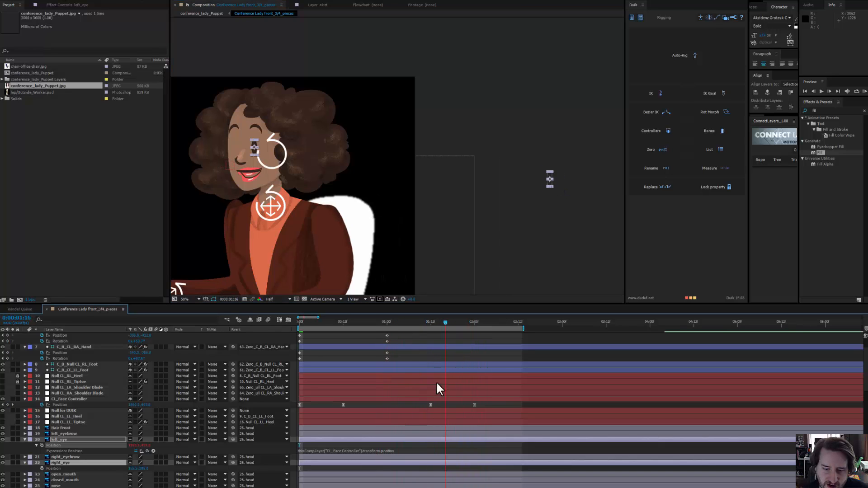
- Divide the controller position in left_eye's Position expression to reduce its movement, and scrub through the timeline to check it
left_click(407, 451)
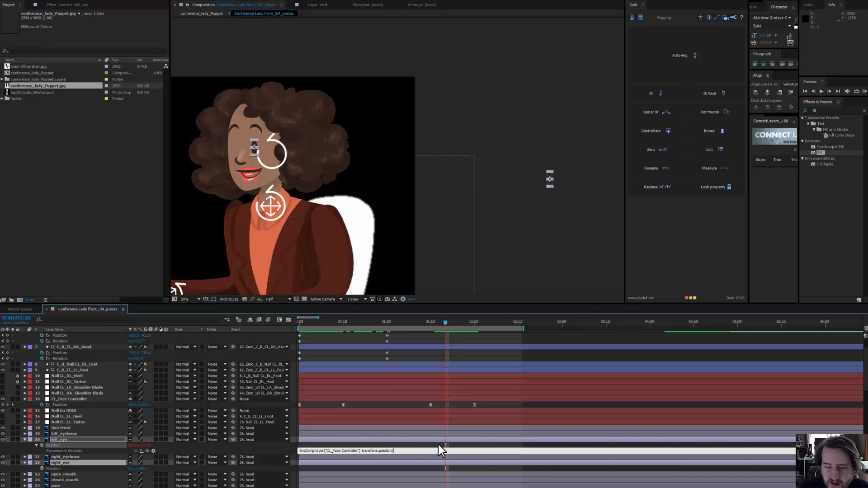
key("Return")
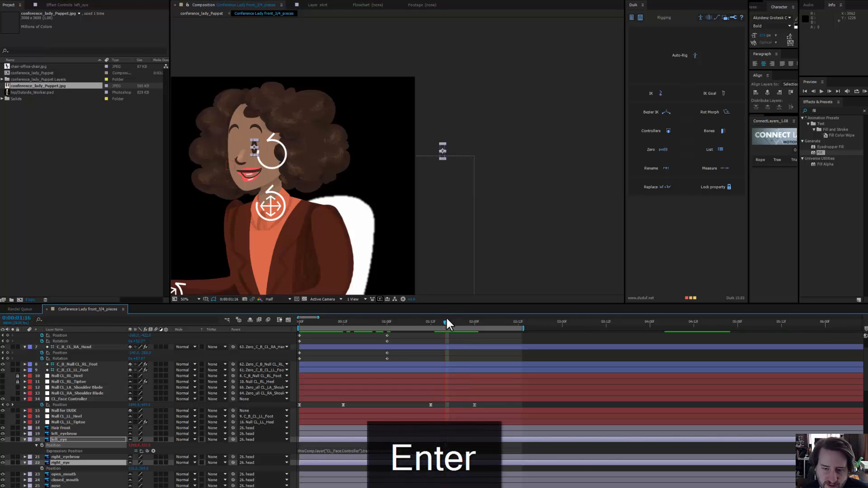
left_click_drag(442, 327, 539, 372)
left_click_drag(594, 369, 382, 461)
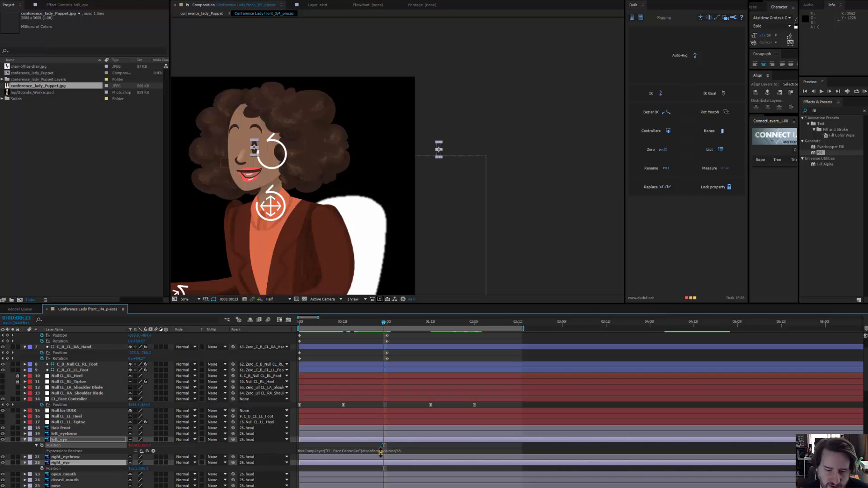
- Copy left_eye's Position expression and apply it to right_eye's Position
left_click(378, 454)
key("ctrl+c")
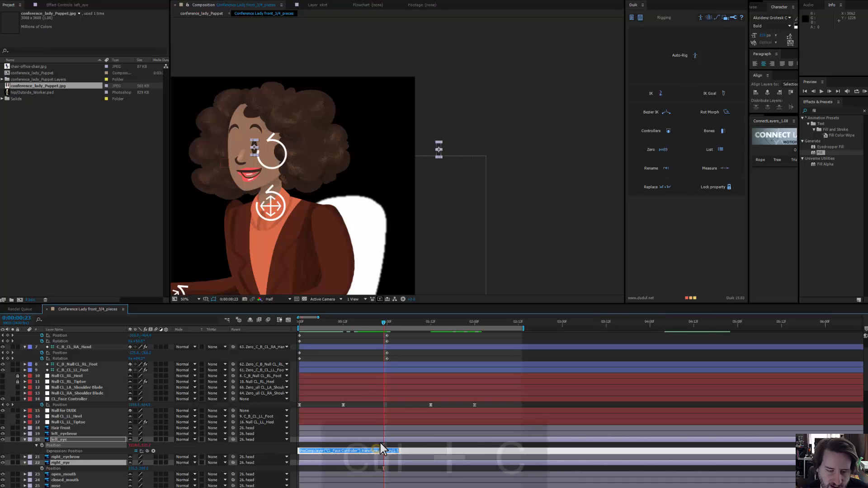
left_click(42, 469, "alt")
key("ctrl+v")
key("KP_Enter")
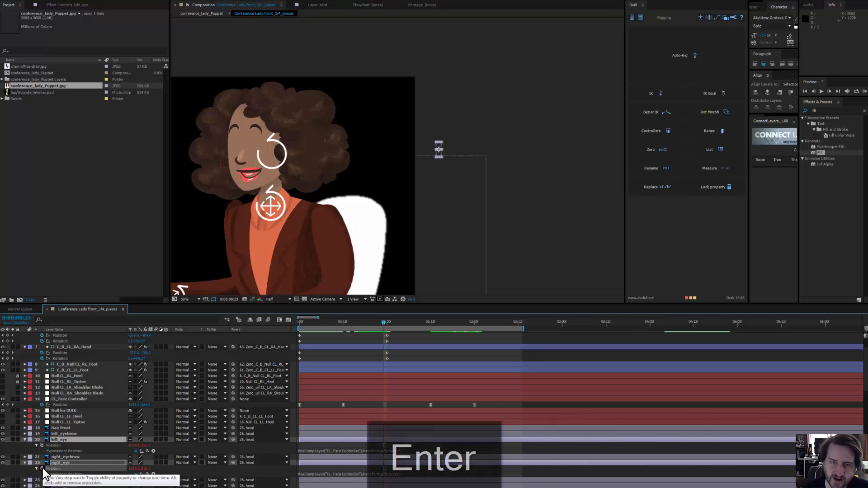
- Show the conference_lady_Puppet.jpg reference layer, lower its opacity so the puppet shows through, and lock the layer
left_click_drag(531, 175, 544, 105)
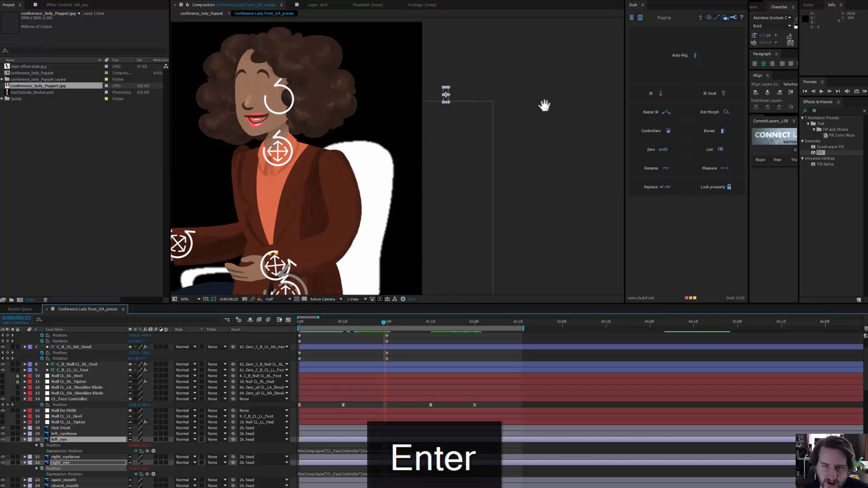
scroll(450, 168, "down", 2)
left_click_drag(421, 144, 421, 163)
scroll(422, 163, "up", 2)
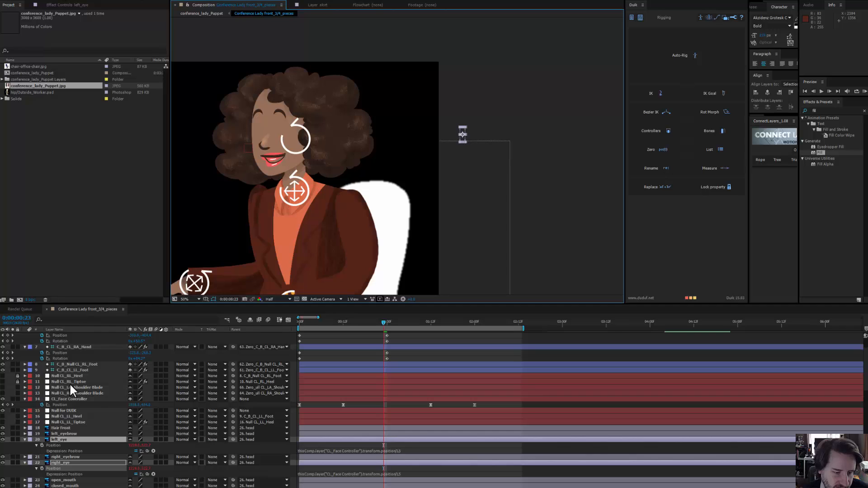
scroll(69, 382, "up", 3)
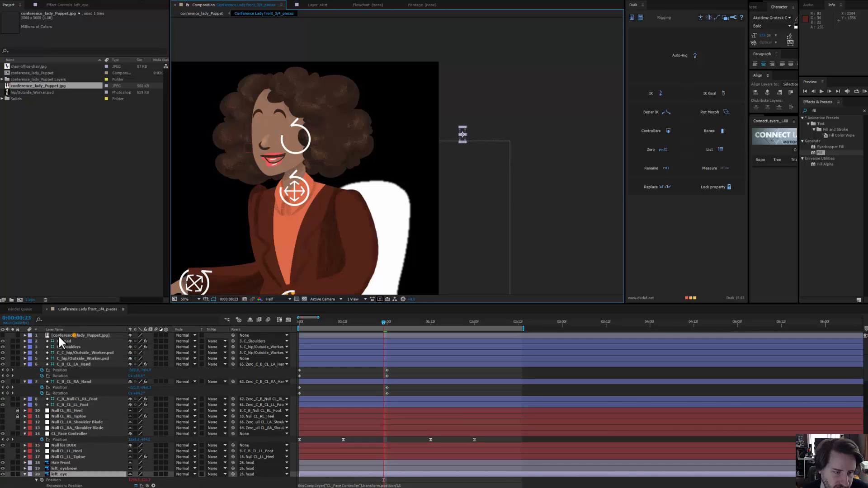
left_click(59, 336)
left_click(3, 335)
key("t")
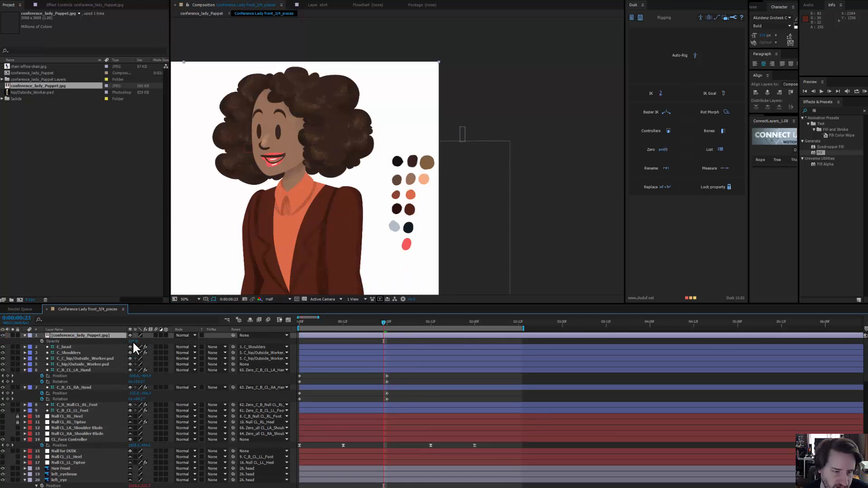
left_click_drag(132, 341, 106, 346)
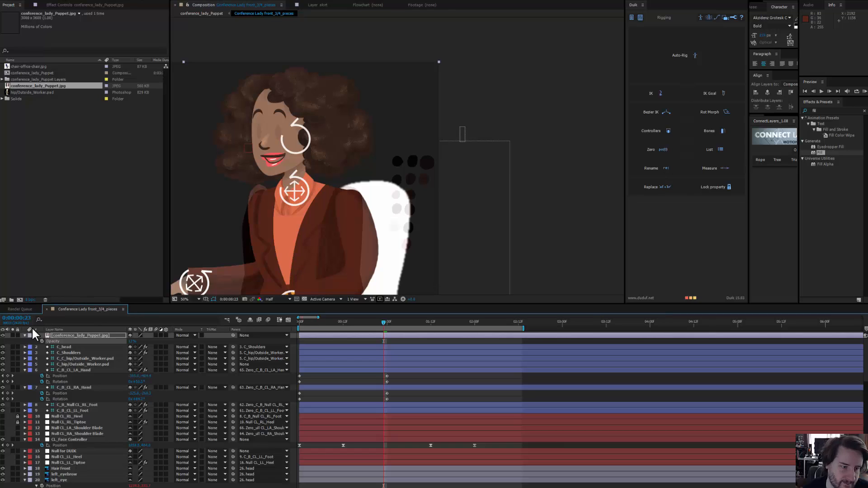
left_click(17, 336)
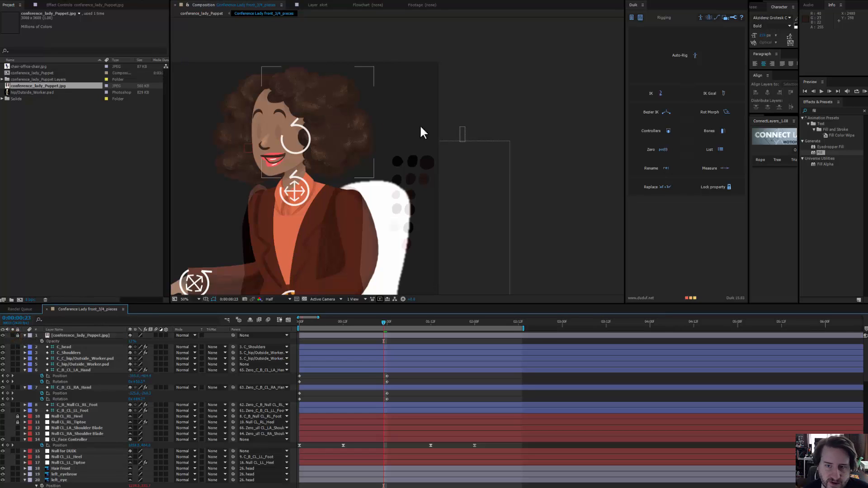
- Try to move the left_eye layer from outside the canvas back toward the face, and select CL_Face Controller
left_click(462, 134)
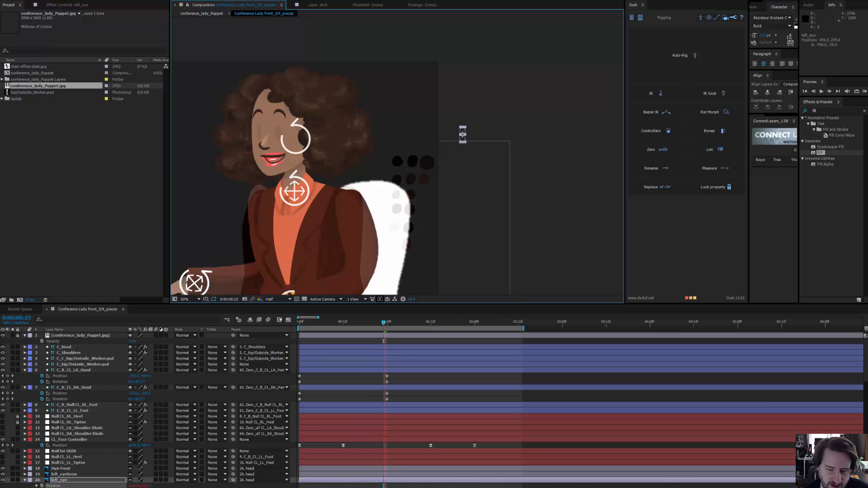
left_click(410, 485)
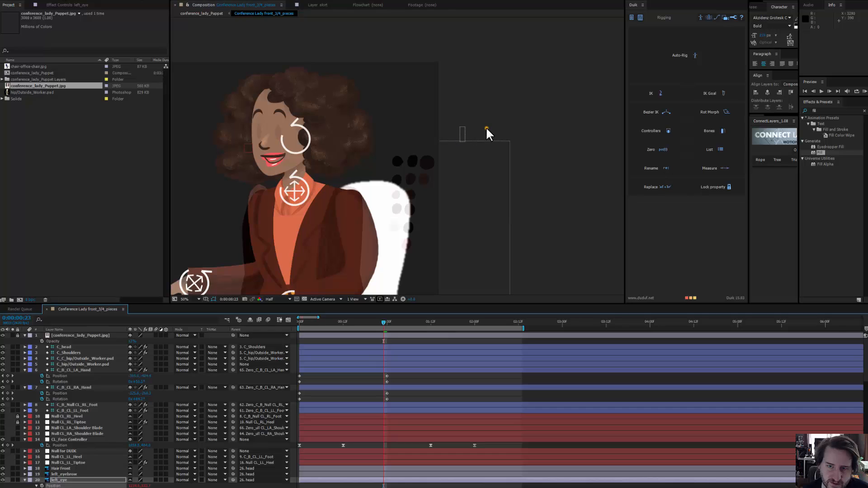
left_click(486, 128)
left_click_drag(463, 135, 249, 193)
scroll(466, 138, "up", 2)
left_click_drag(331, 187, 457, 212)
scroll(457, 212, "down", 1)
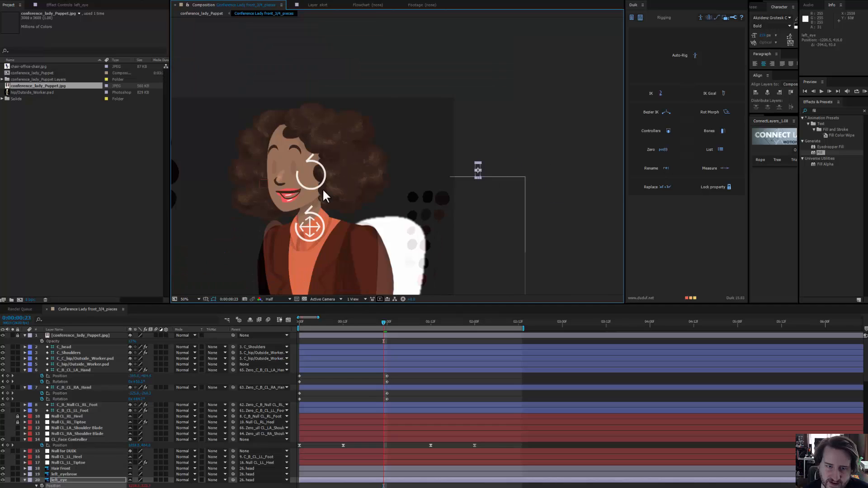
left_click(262, 182)
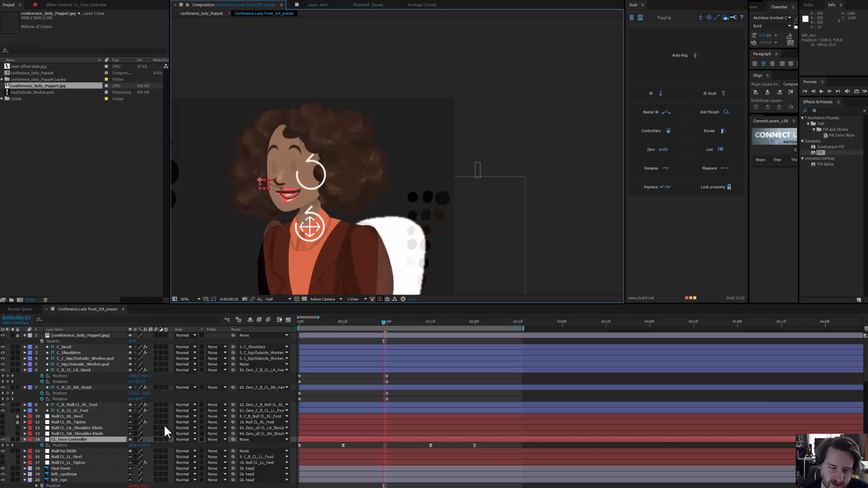
- Change the divisor in left_eye's Position expression to adjust how strongly it follows CL_Face Controller
left_click(316, 481)
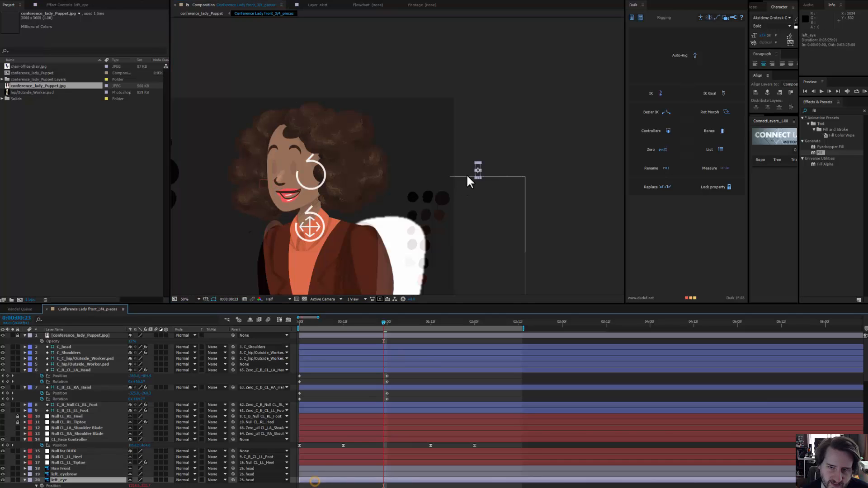
left_click_drag(400, 189, 548, 191)
left_click_drag(266, 129, 364, 130)
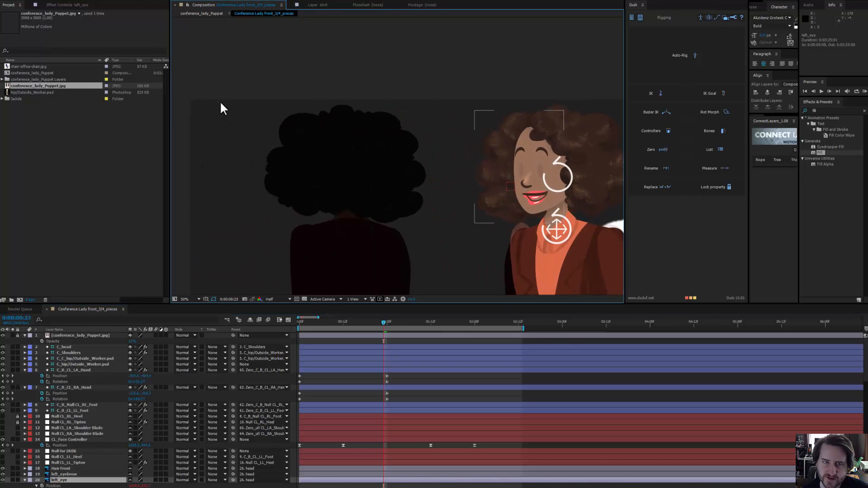
left_click_drag(562, 190, 293, 159)
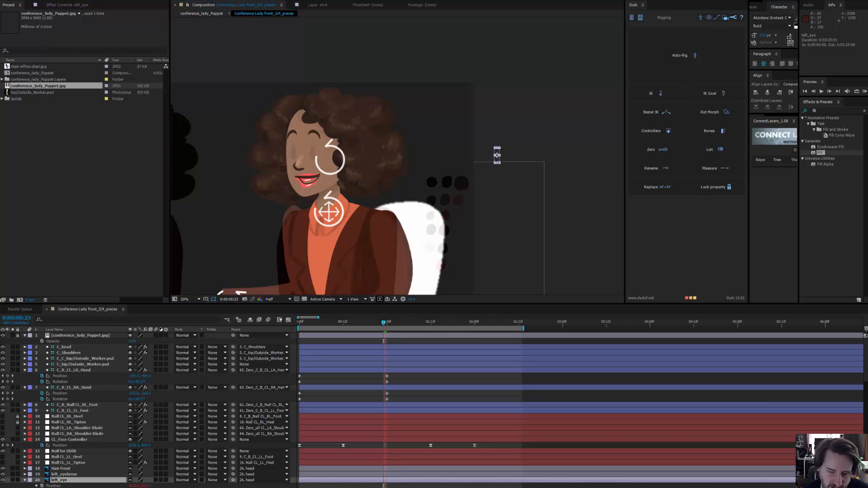
left_click(300, 484)
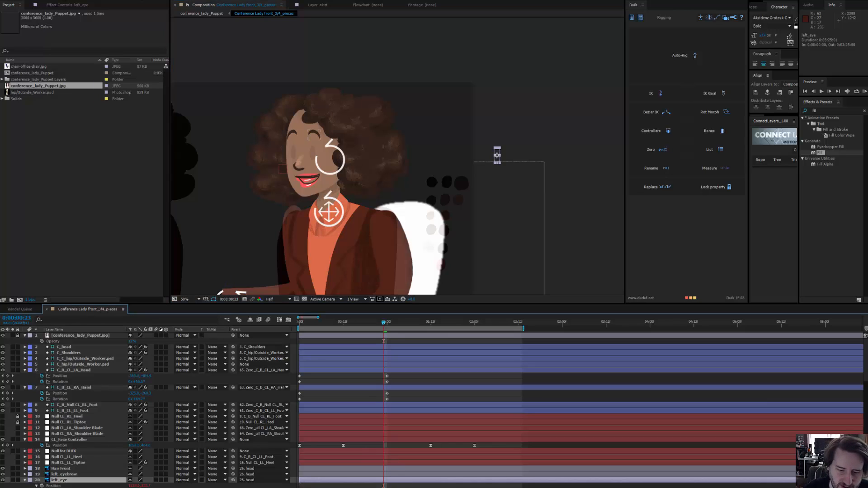
key("Return")
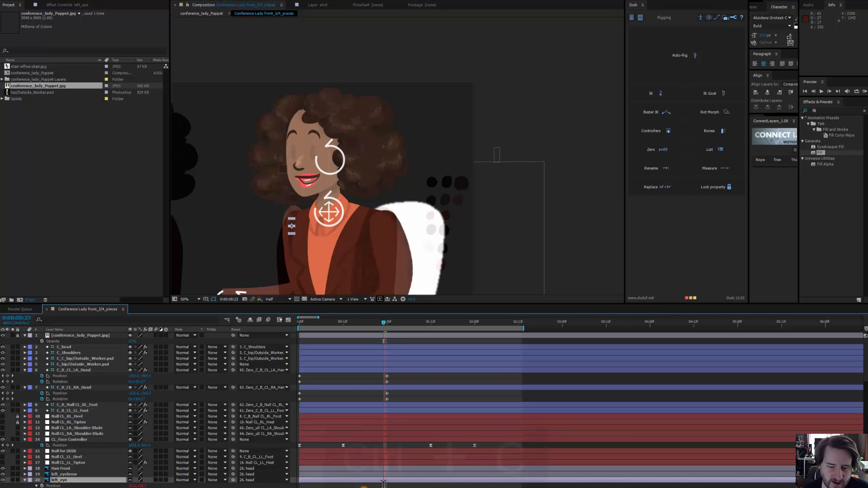
- Copy left_eye's updated Position expression and replace right_eye's Position expression with it
key("ctrl+c")
scroll(365, 466, "down", 3)
left_click(364, 462)
key("ctrl+v")
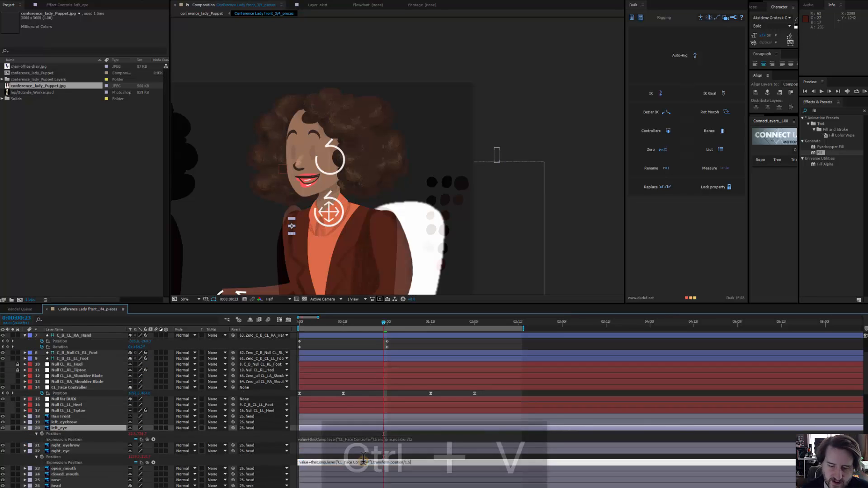
key("Return")
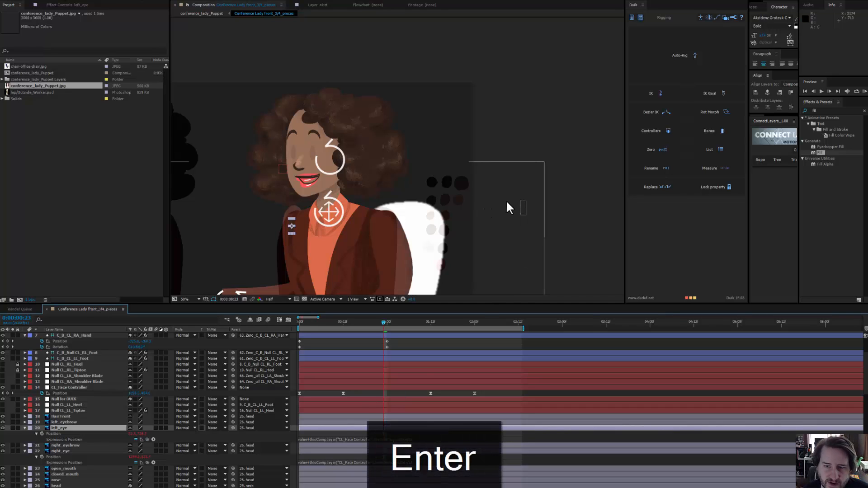
- Move the right_eye and left_eye layers back onto the face, aligning each with its eye in the reference image
left_click_drag(522, 206, 312, 159)
scroll(312, 159, "up", 4)
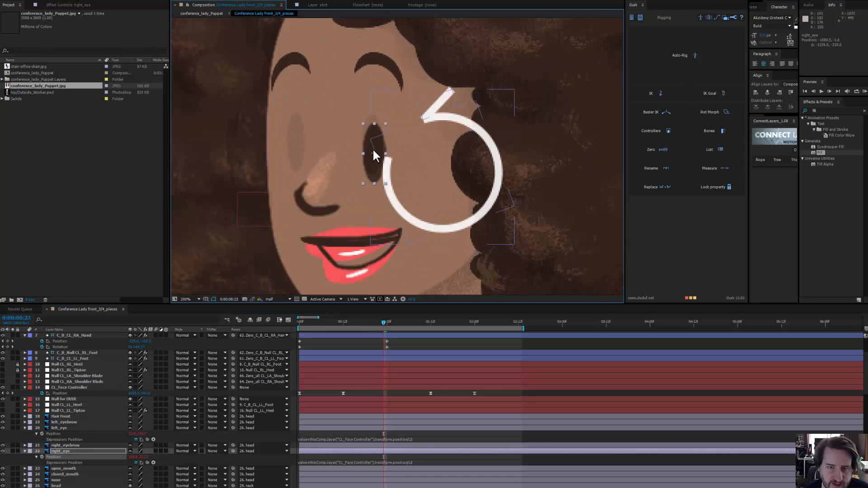
left_click_drag(371, 134, 370, 133)
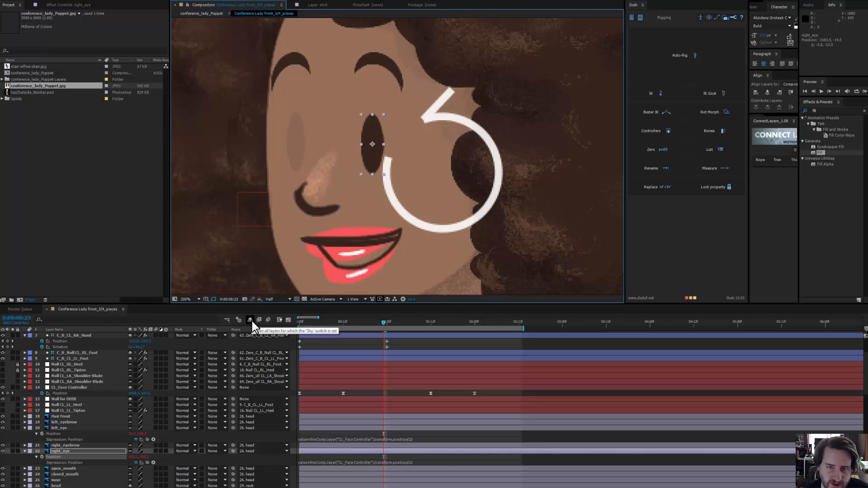
left_click_drag(424, 233, 378, 99)
scroll(378, 99, "down", 1)
left_click_drag(424, 165, 421, 82)
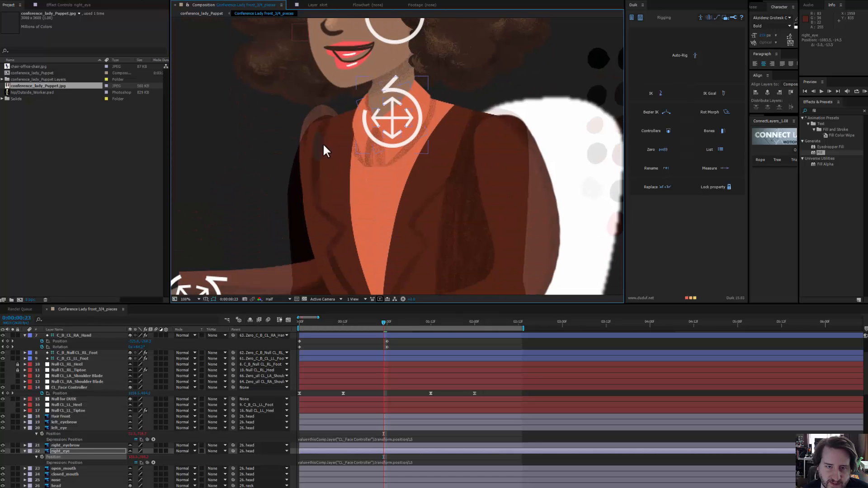
mouse_move(316, 147)
left_mouse_down()
mouse_move(317, 30)
mouse_move(312, 180)
mouse_move(316, 143)
left_mouse_up()
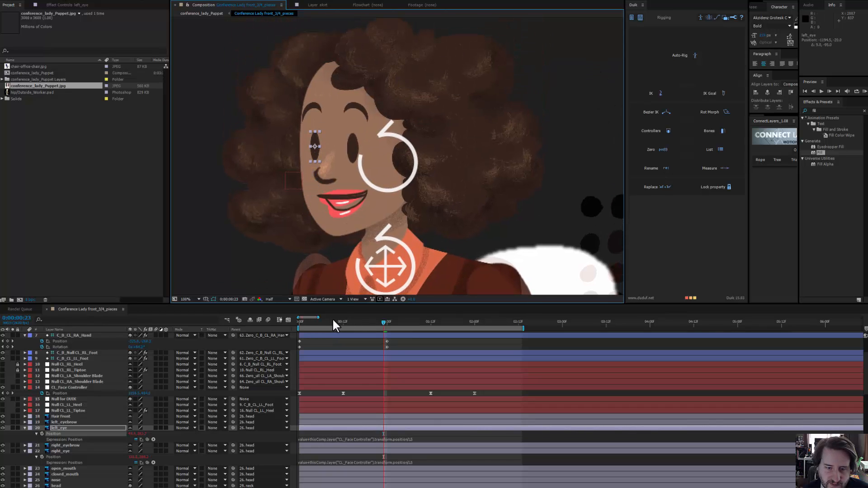
- Save the project, then at frame 0 move both eye layers together onto the reference eyes and scrub to check their movement
left_click_drag(313, 320, 254, 335)
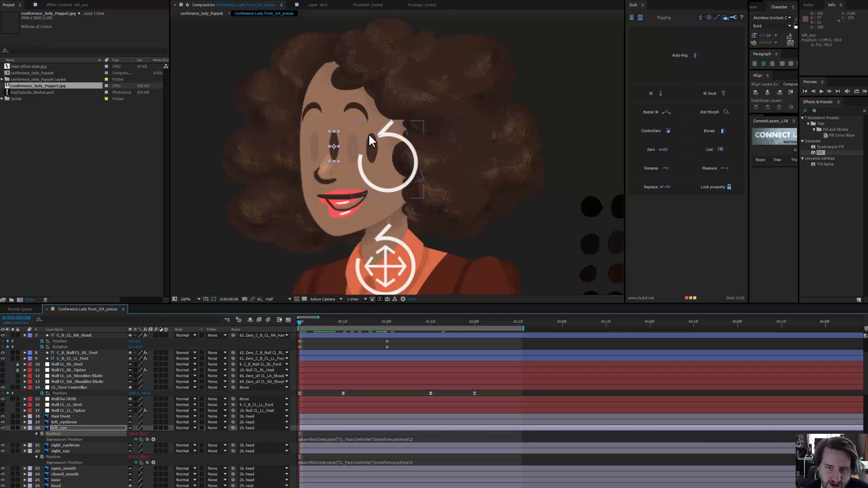
key("ctrl+s")
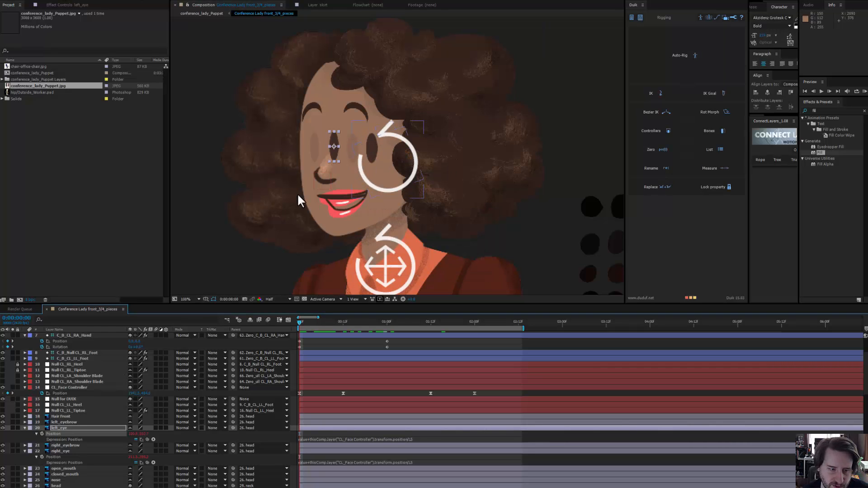
scroll(71, 406, "up", 2)
scroll(77, 454, "down", 2)
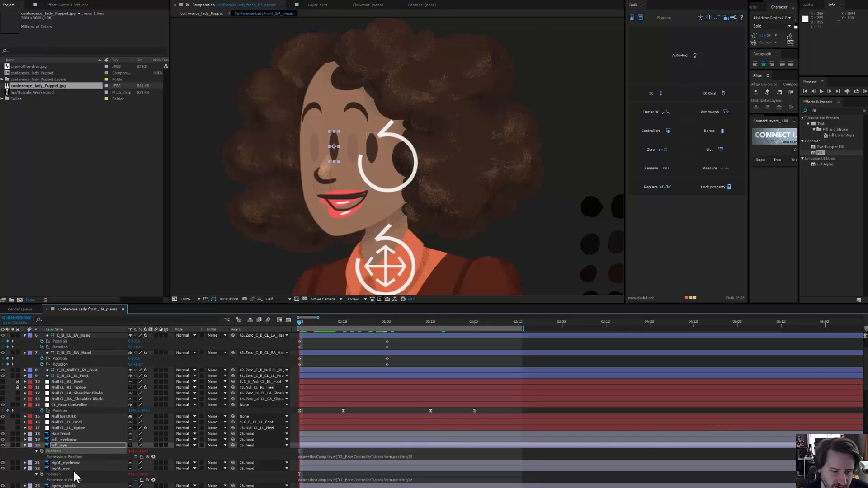
left_click(70, 468, "ctrl")
left_click_drag(370, 139, 354, 138)
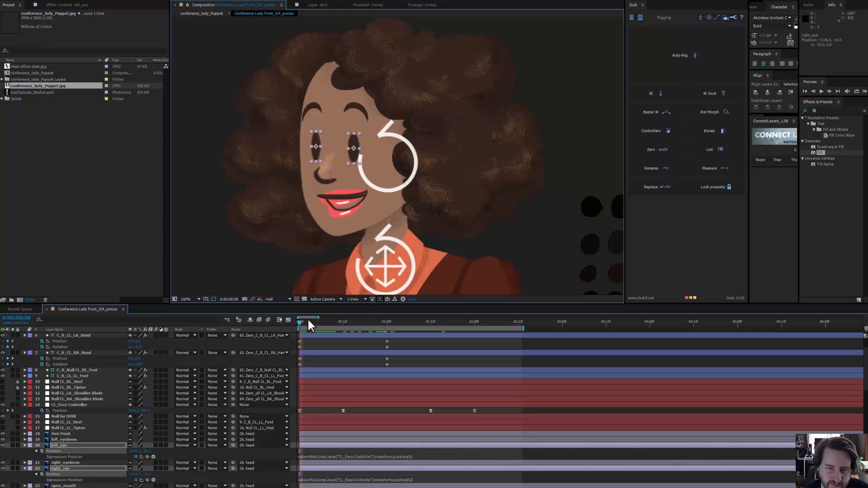
left_click_drag(300, 323, 275, 381)
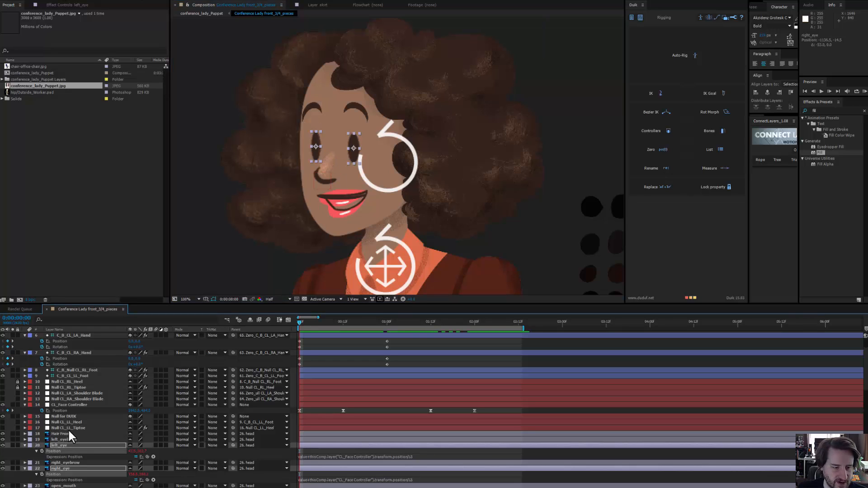
- Copy left_eye's Position expression to the nose layer's Position and edit its divisor
left_click(316, 457)
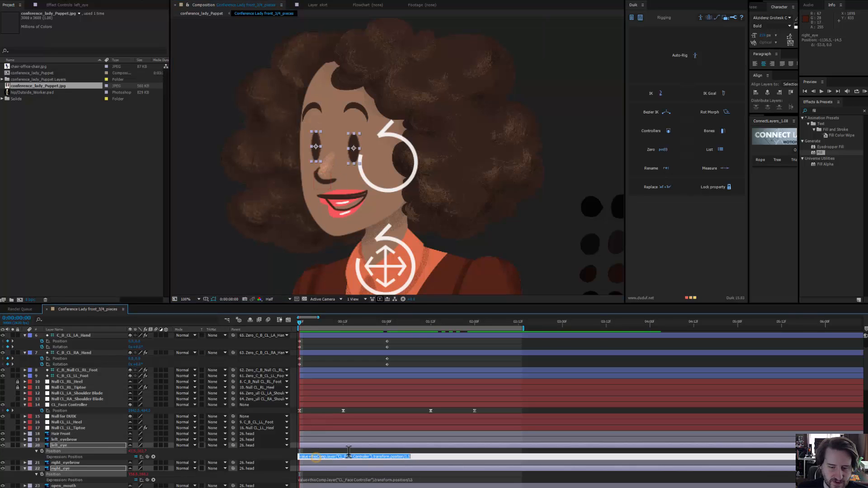
key("ctrl+c")
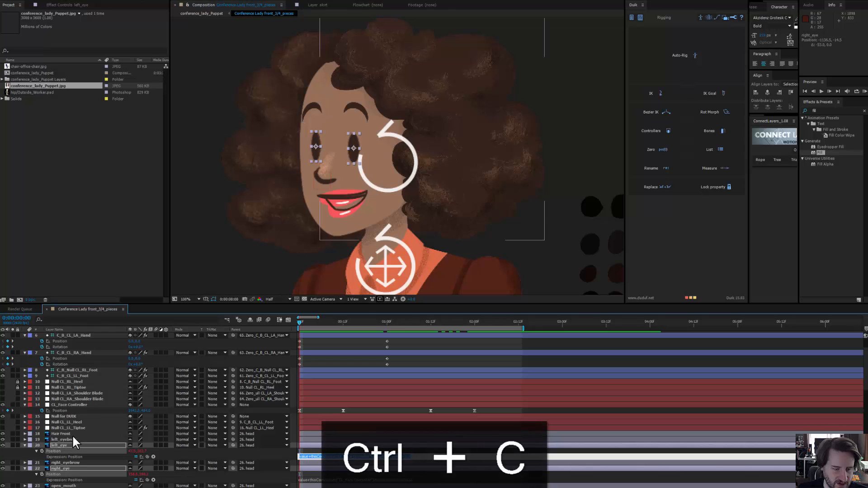
left_click(75, 486)
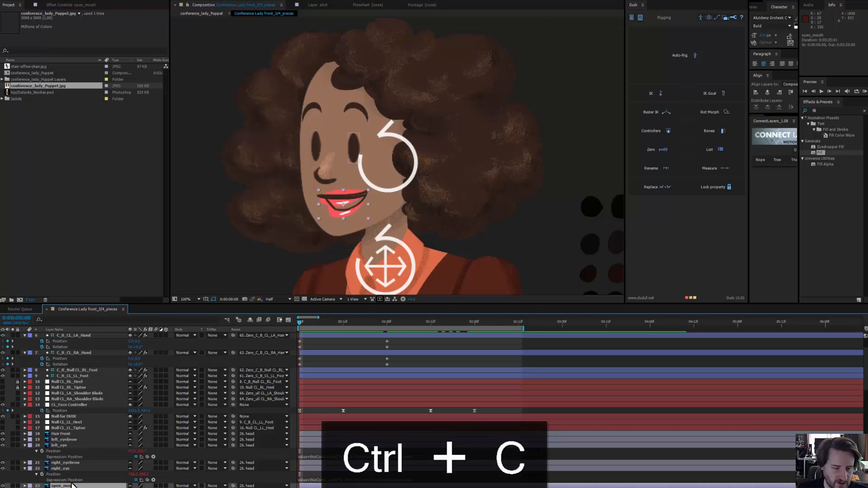
scroll(73, 485, "down", 1)
left_click(58, 481)
key("p")
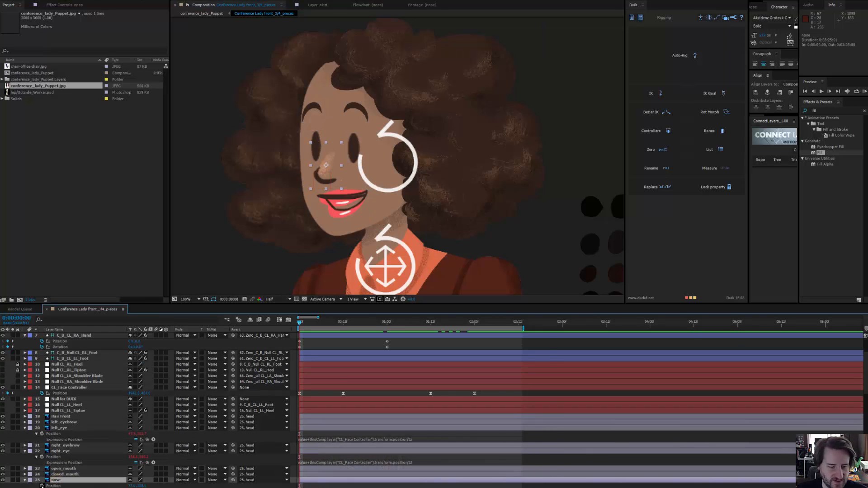
left_click(43, 486)
key("ctrl+v")
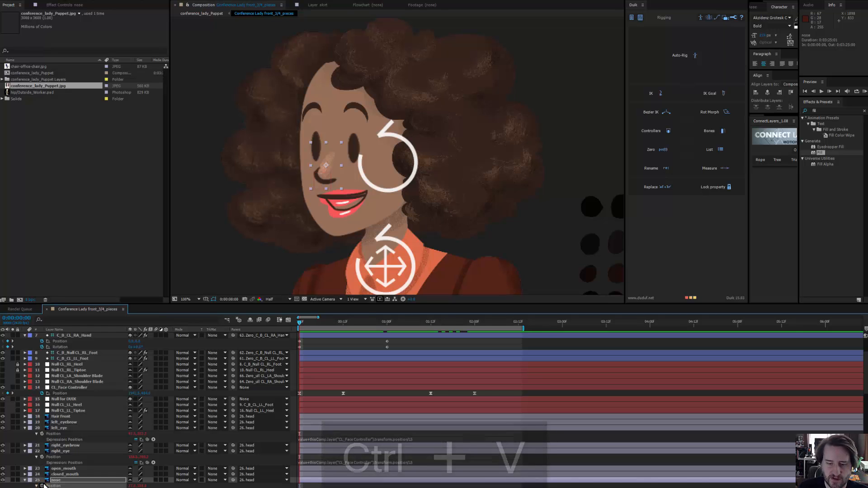
key("BackSpace")
key("Return")
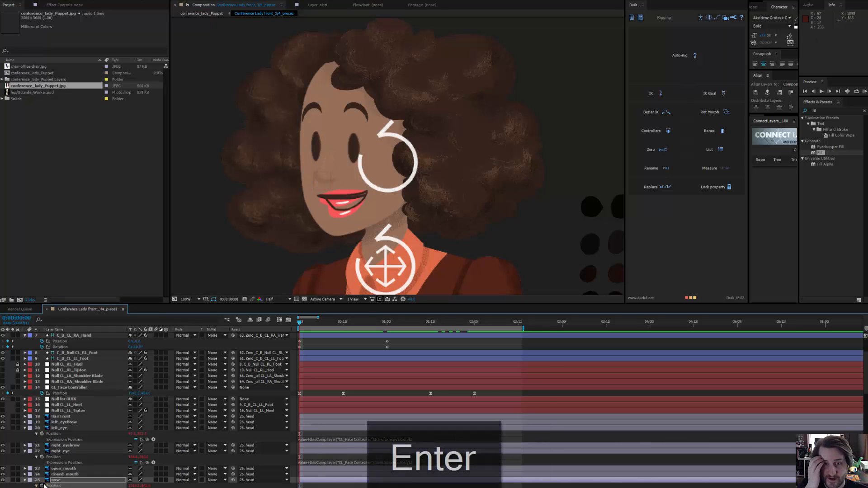
- Move the nose layer from outside the canvas back onto the face, aligning it with the nose in the reference image
scroll(402, 121, "down", 4)
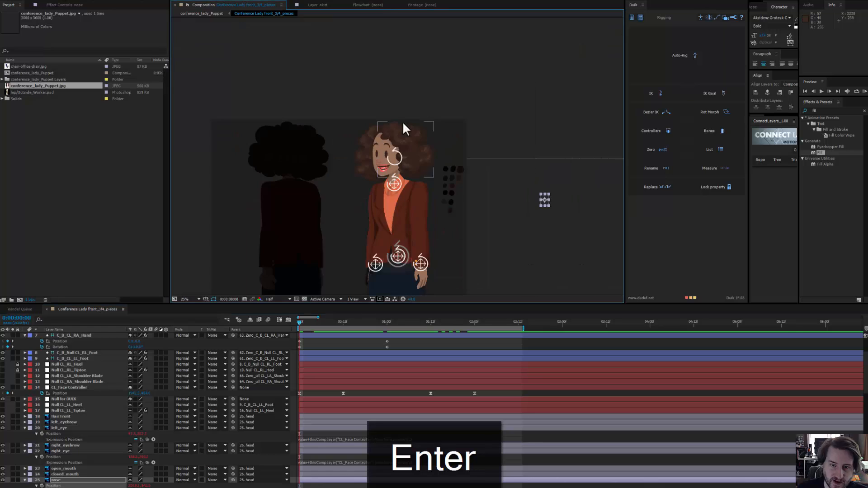
scroll(495, 167, "up", 2)
left_click_drag(611, 170, 286, 95)
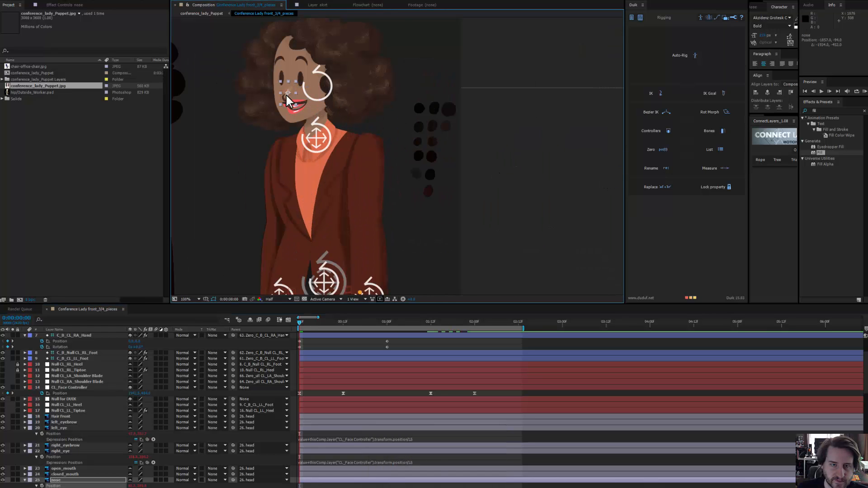
scroll(287, 96, "up", 1)
left_click_drag(362, 131, 545, 215)
scroll(379, 134, "up", 1)
left_click_drag(393, 153, 431, 197)
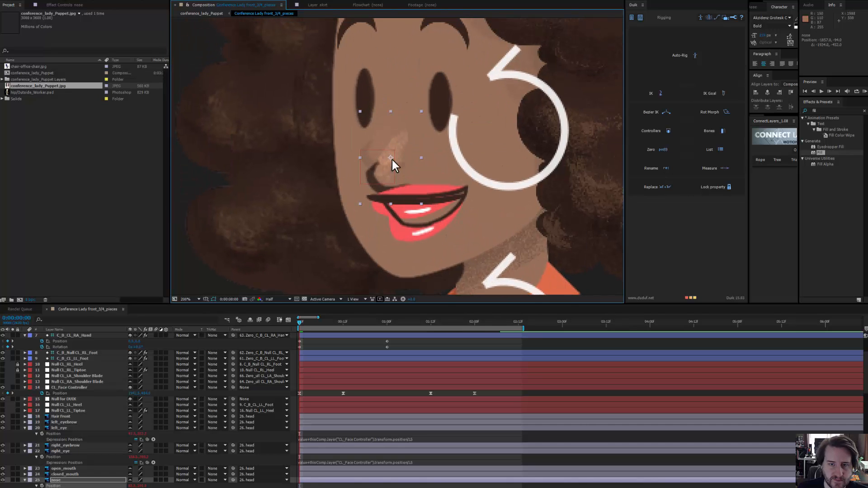
left_click_drag(392, 159, 390, 126)
key("comma")
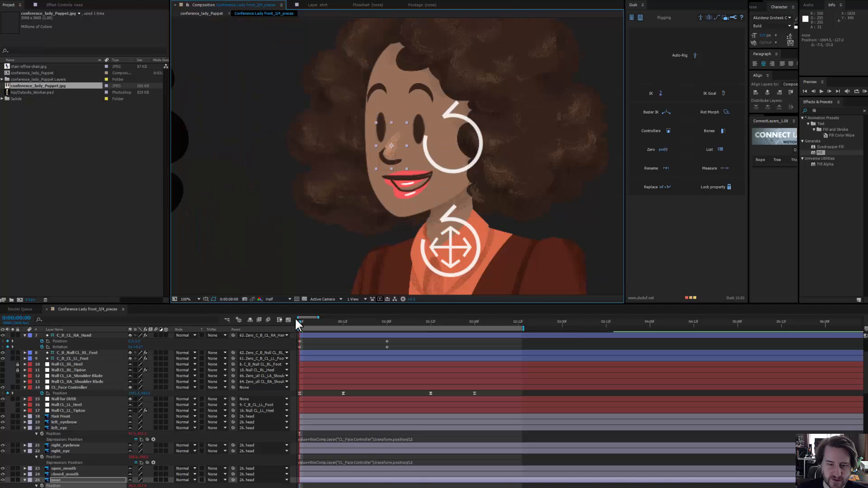
- At frame 8, draw a closed mask along the nose outline on the nose layer and hide the mask outlines
left_click_drag(300, 323, 328, 325)
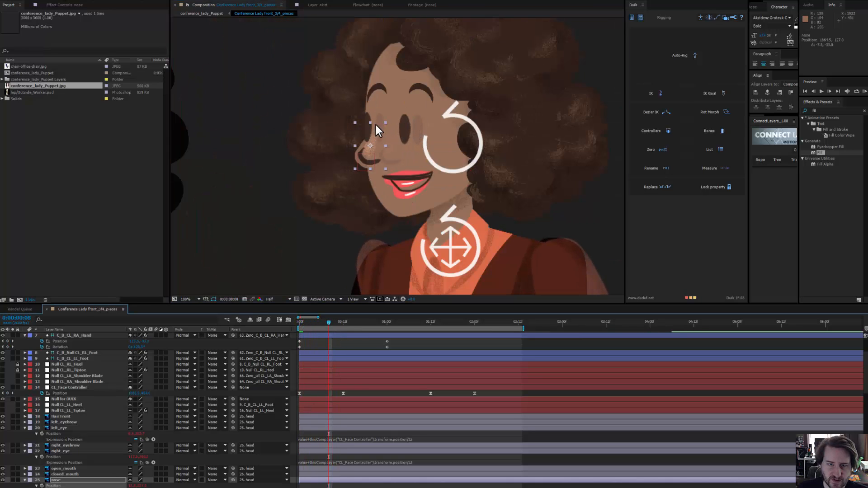
key("period")
left_click_drag(375, 123, 413, 153)
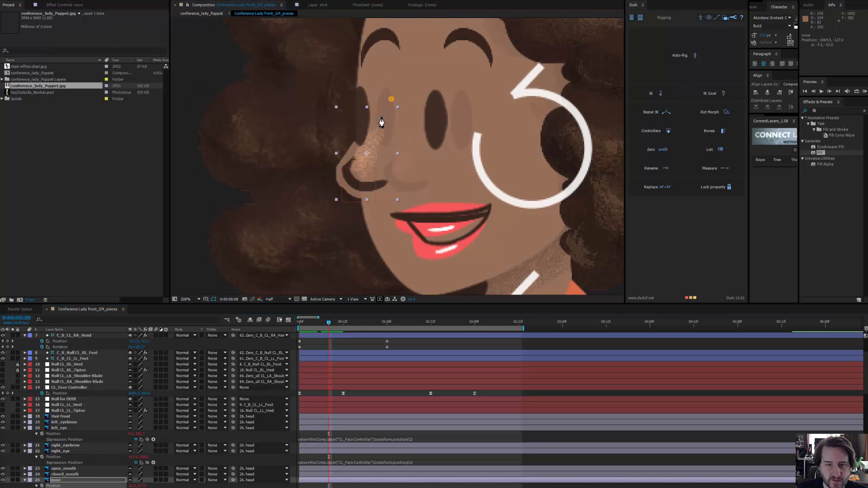
left_click(391, 99)
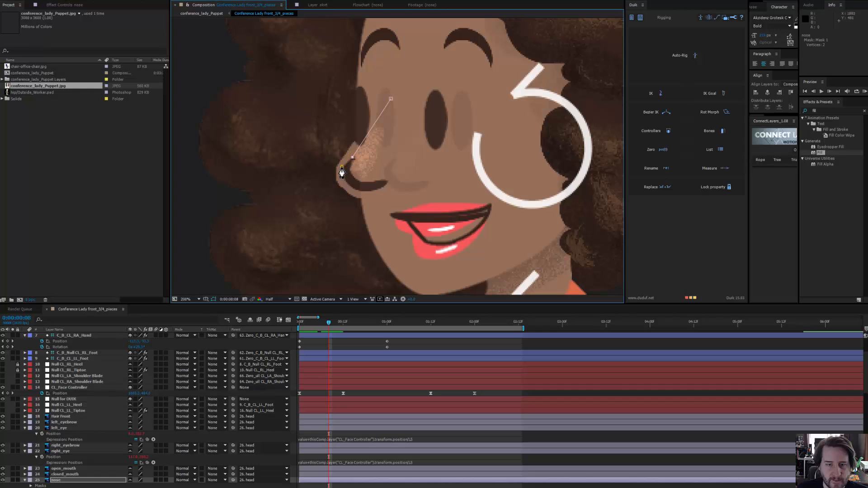
left_click_drag(362, 192, 380, 192)
left_click(391, 100)
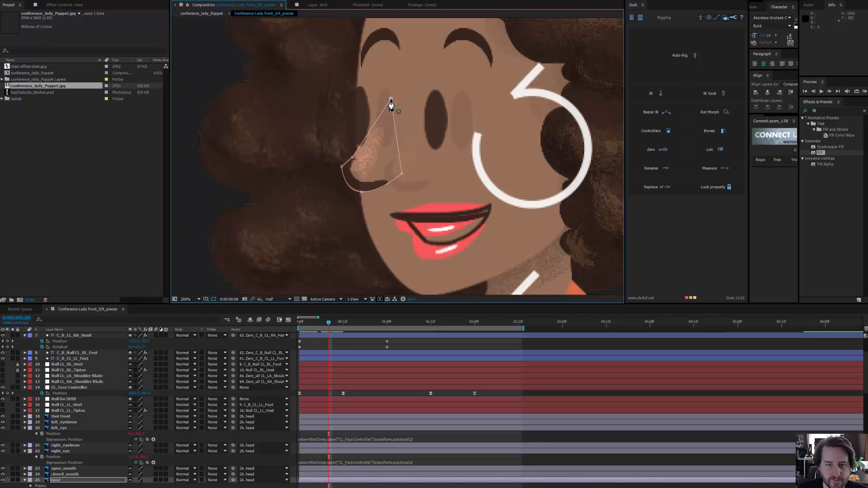
left_click(213, 298)
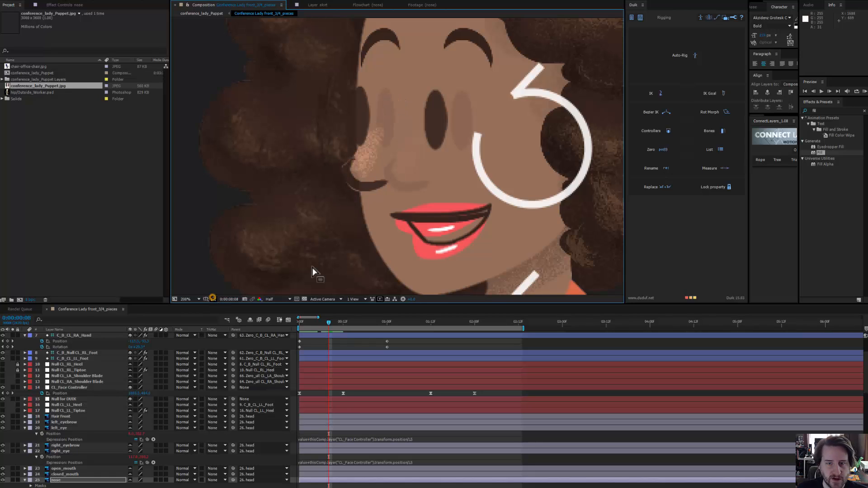
scroll(410, 175, "down", 2)
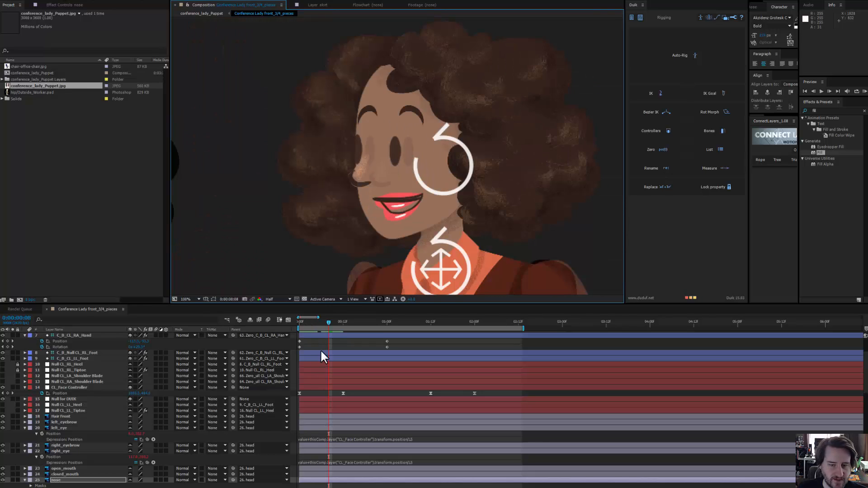
- Select CL_Face Controller's two middle Position keyframes and, at frame 12, shift the controller about 24 px toward the face
left_click_drag(328, 320, 342, 346)
left_click_drag(337, 392, 435, 394)
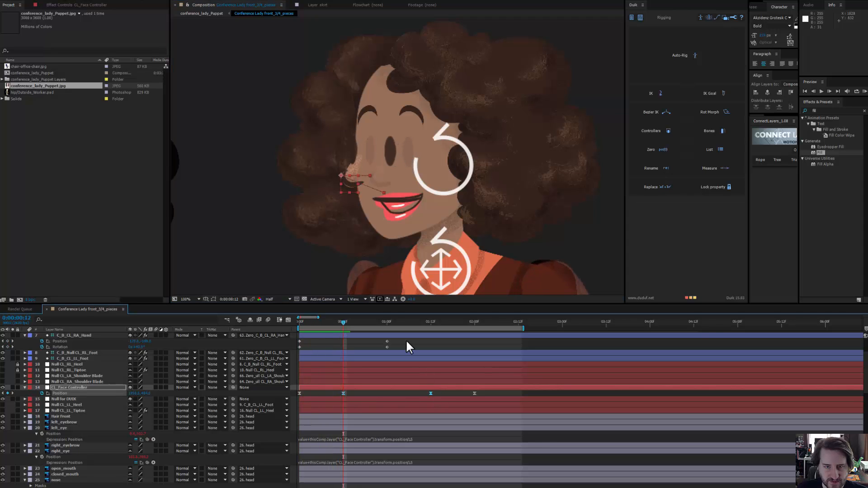
scroll(355, 194, "up", 1)
left_click_drag(299, 215, 316, 219)
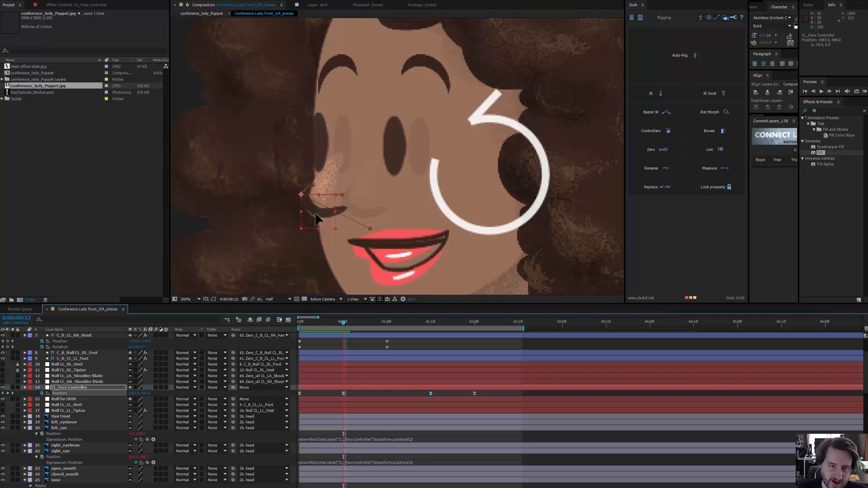
scroll(335, 207, "down", 1)
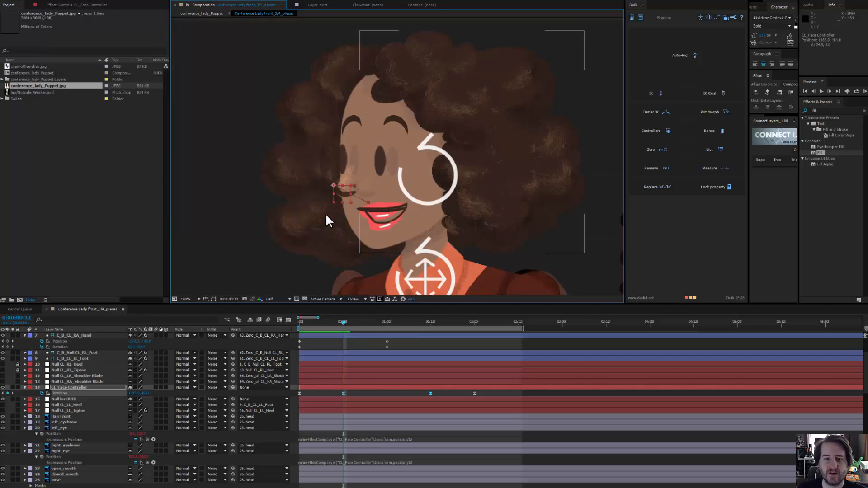
- At frame 0, copy left_eye's Position expression onto the left_eyebrow layer's Position
left_click_drag(332, 323, 278, 322)
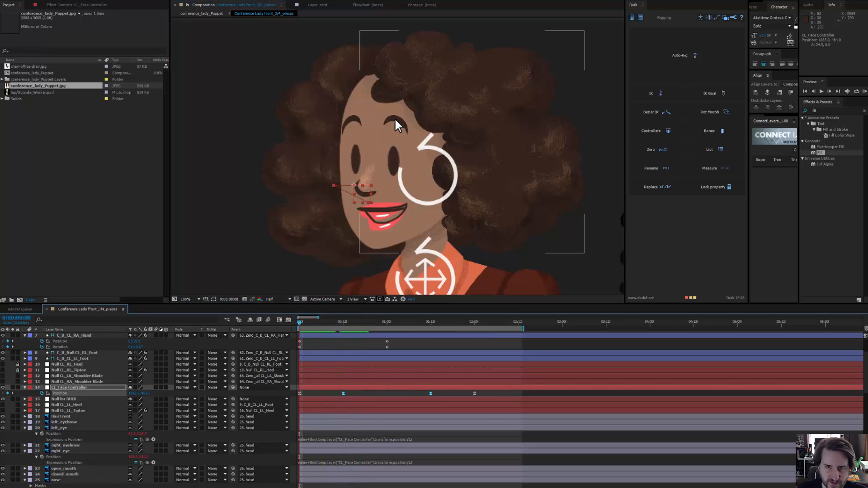
left_click(372, 440)
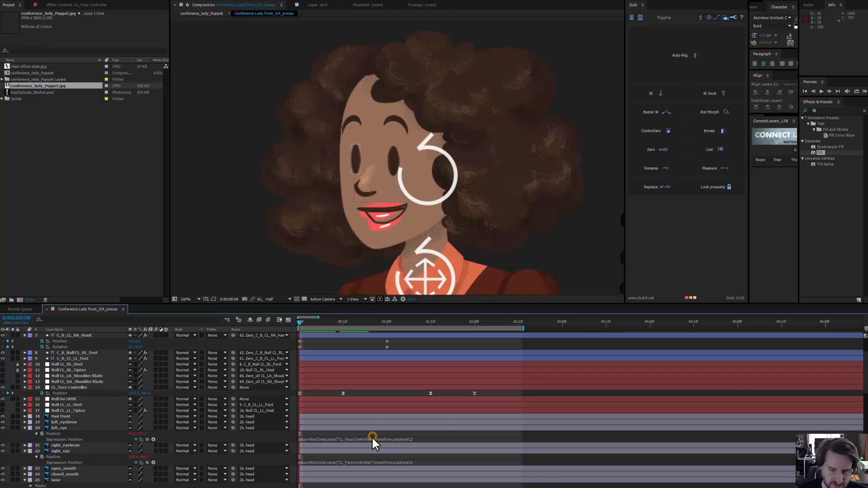
key("ctrl+c")
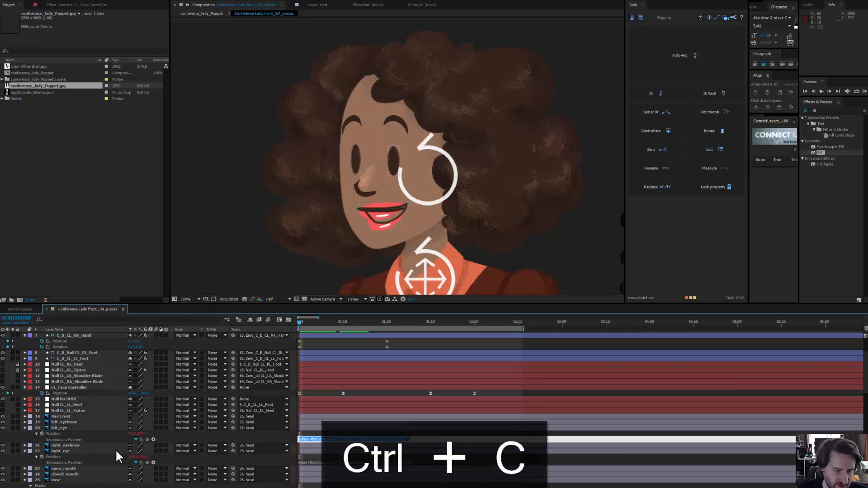
left_click(76, 420)
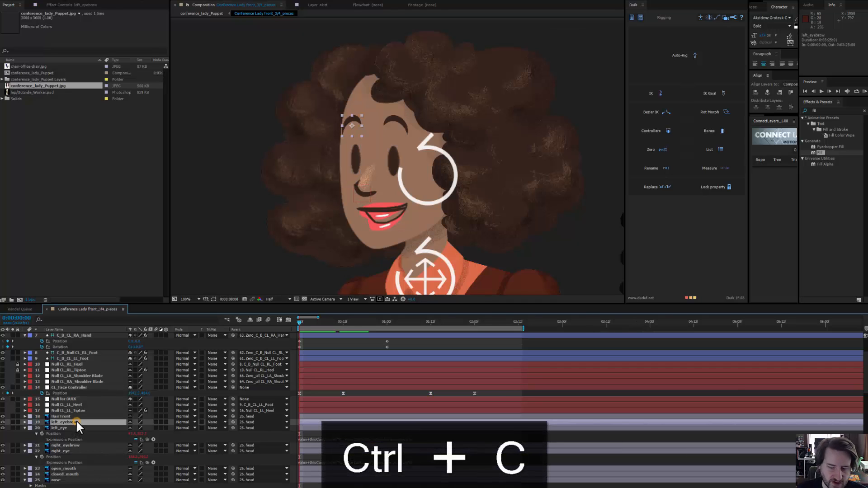
key("p")
left_click(42, 427, "alt")
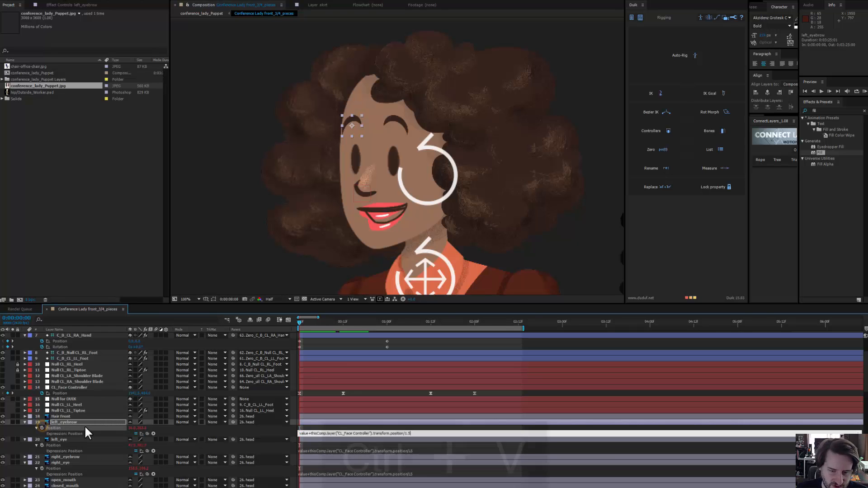
key("ctrl+v")
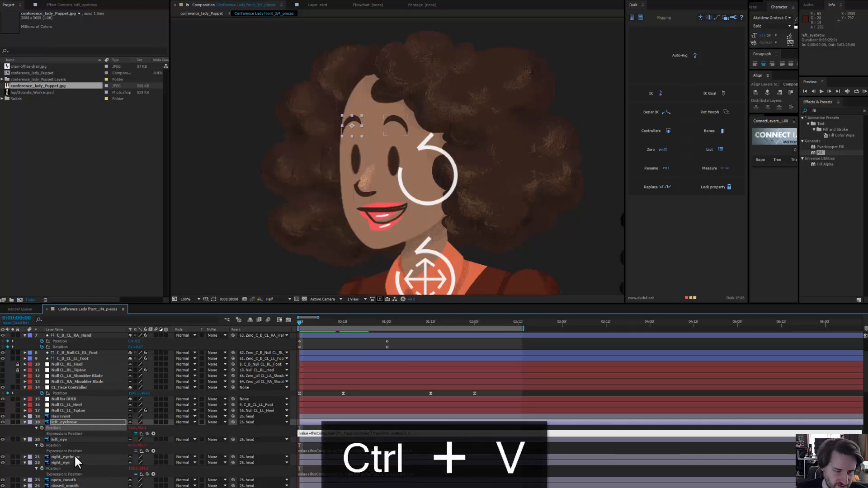
- Paste the same CL_Face Controller Position expression onto the right_eyebrow layer's Position
left_click(74, 454)
key("p")
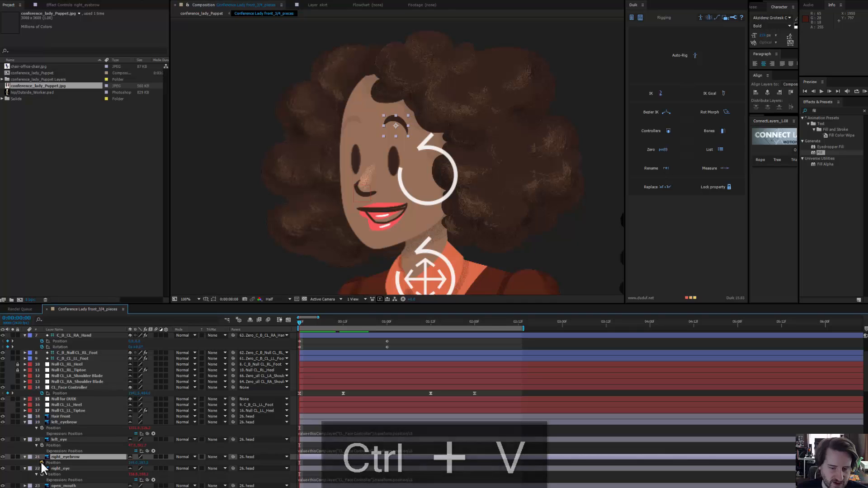
left_click(42, 462, "alt")
key("ctrl+v")
key("Return")
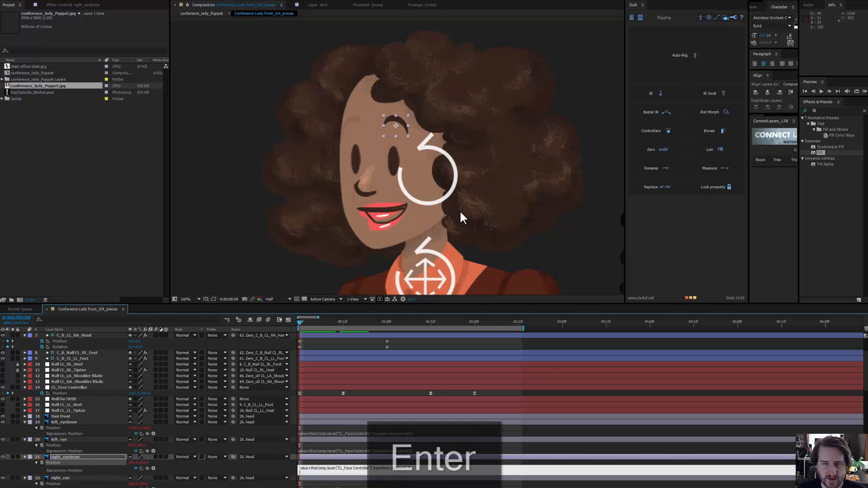
key("BackSpace")
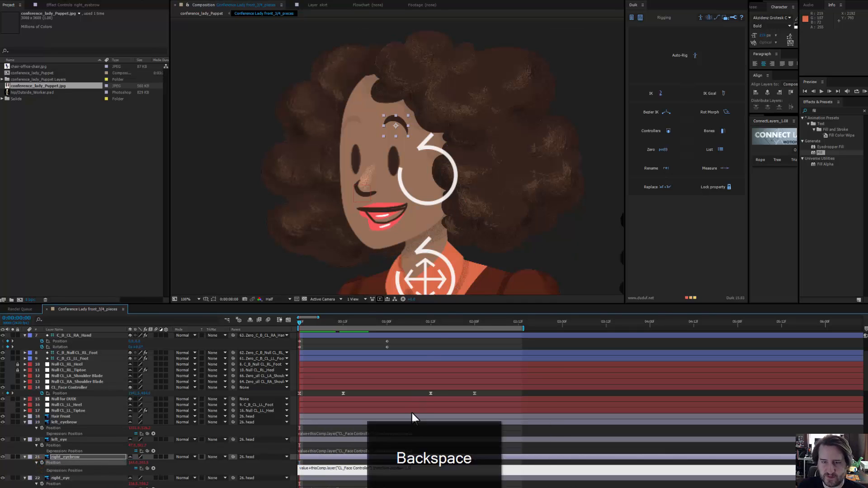
key("Return")
- Select both eyebrow layers and move them from outside the canvas back onto the face, aligned with the reference eyebrows
left_click_drag(465, 218, 411, 191)
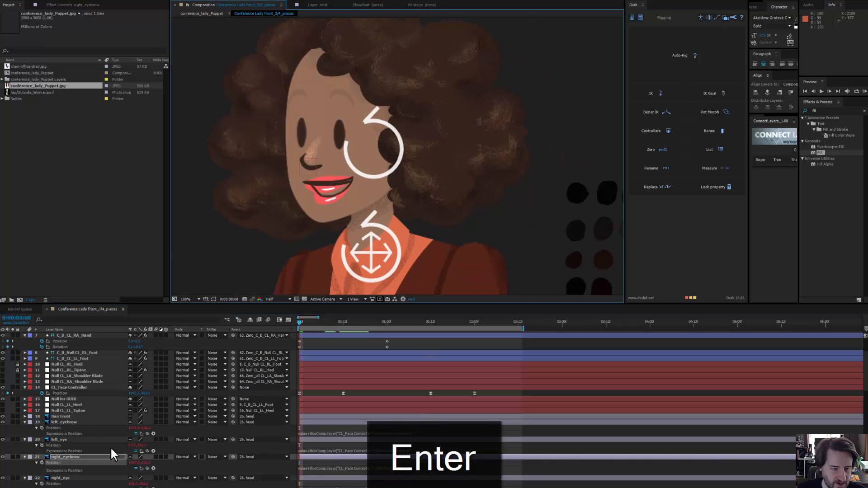
left_click(71, 422, "ctrl")
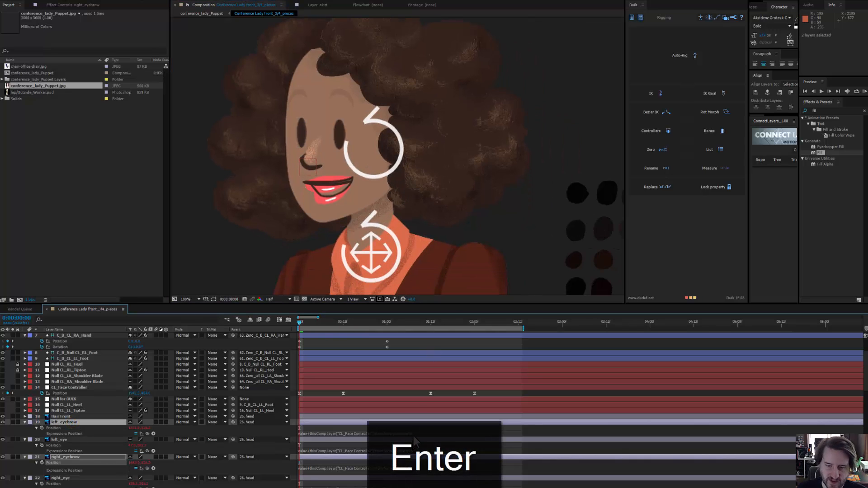
left_click_drag(573, 132, 409, 144)
scroll(492, 170, "down", 2)
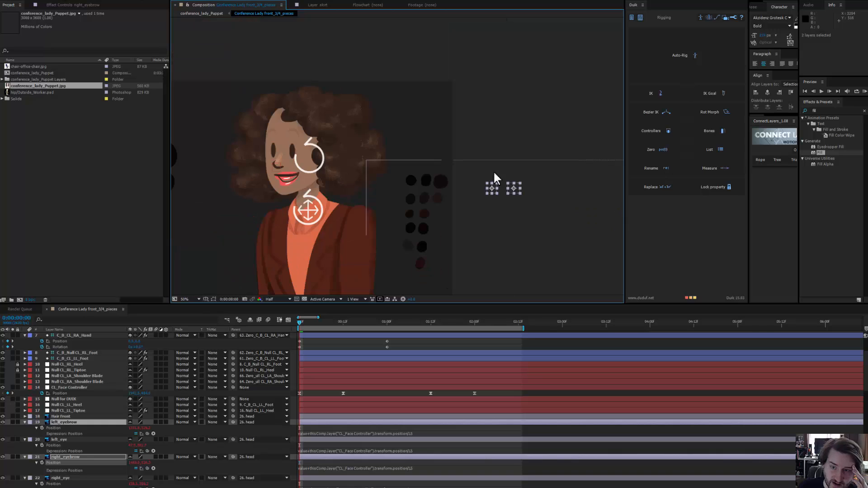
scroll(508, 189, "up", 2)
left_click_drag(587, 218, 177, 121)
left_click_drag(302, 147, 531, 197)
scroll(483, 180, "up", 1)
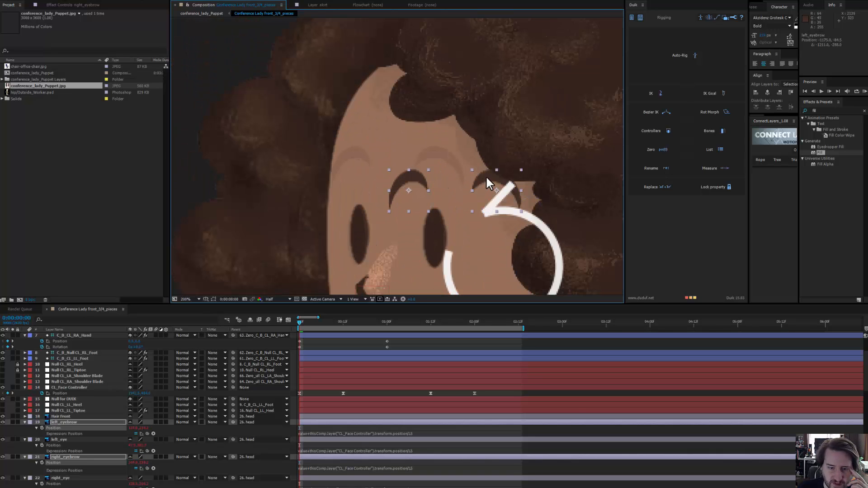
left_click_drag(485, 177, 426, 155)
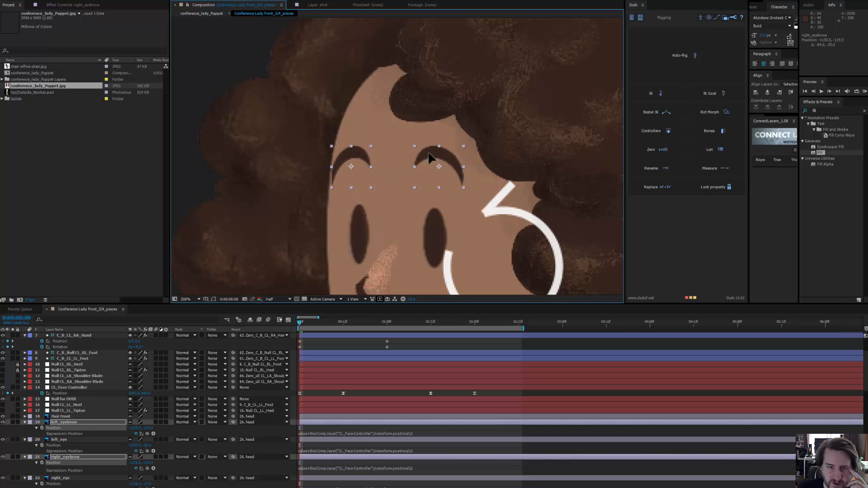
scroll(367, 198, "down", 1)
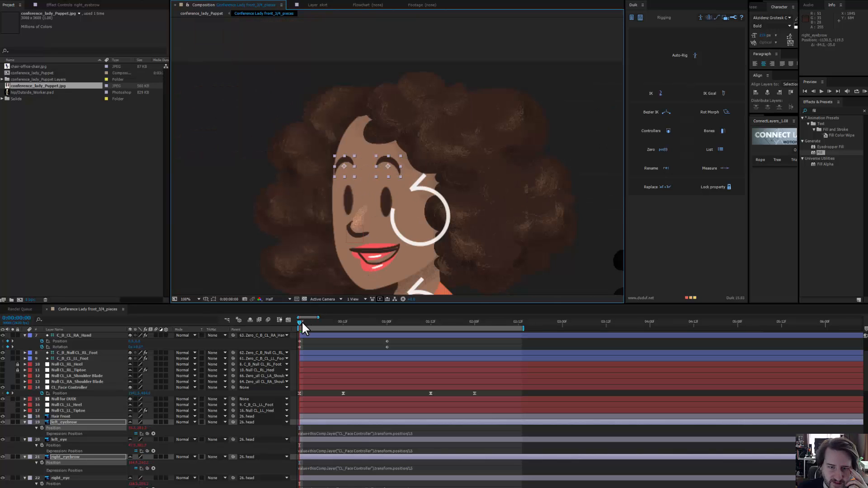
- Scrub through the head turn and set the divisor in both eyebrows' Position expressions to 1.25
left_click_drag(300, 322, 317, 332)
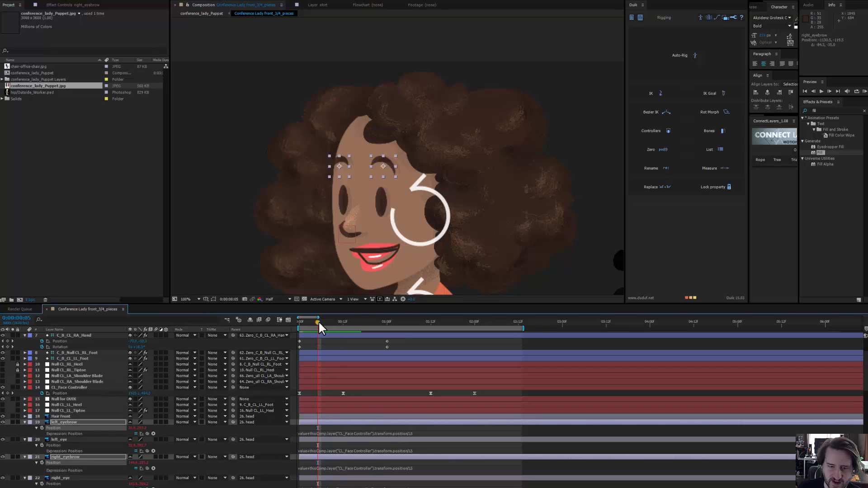
left_click_drag(319, 321, 353, 352)
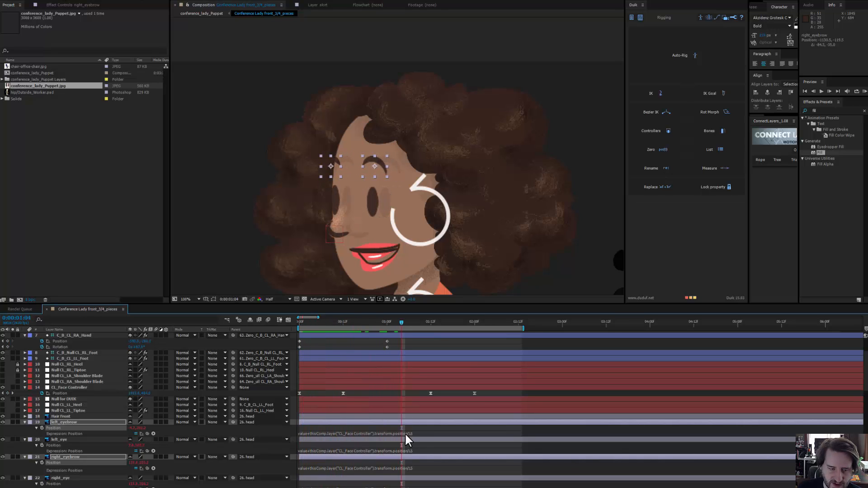
left_click(79, 457, "ctrl")
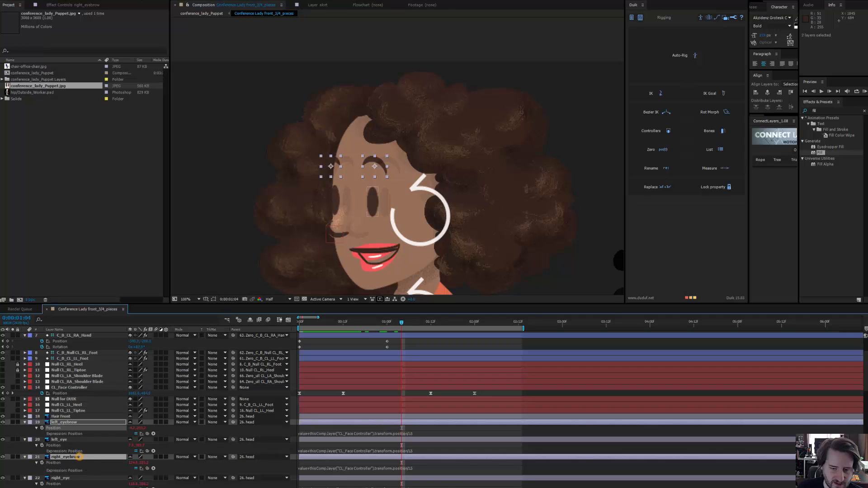
left_click(410, 468)
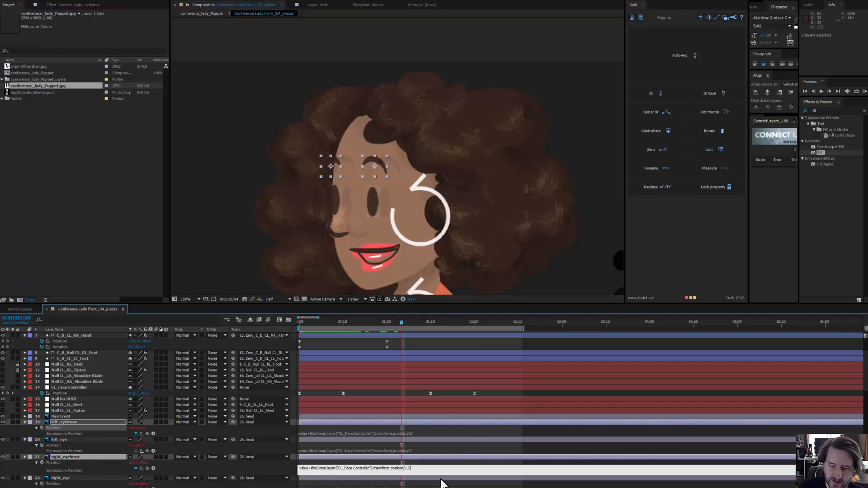
key("Left")
key("KP_Enter")
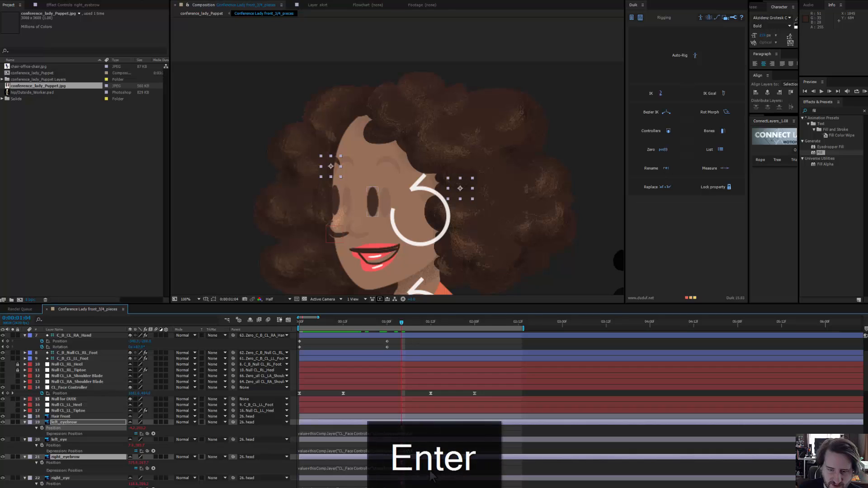
left_click(411, 434)
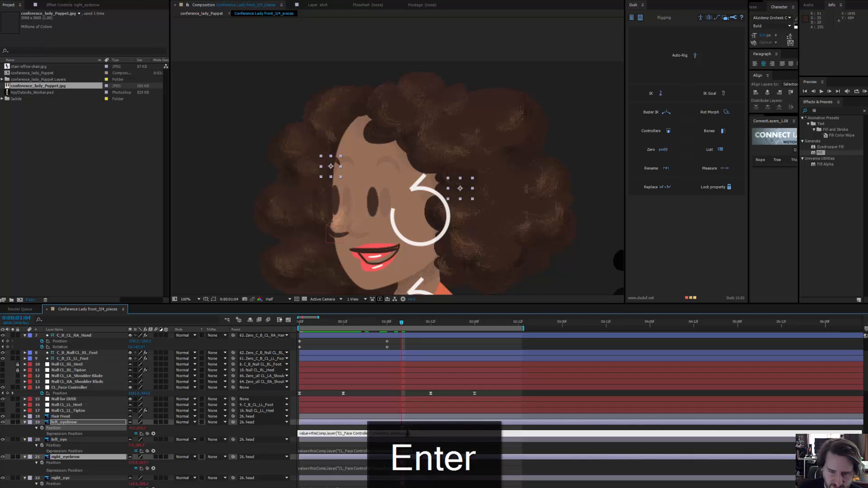
key("KP_Enter")
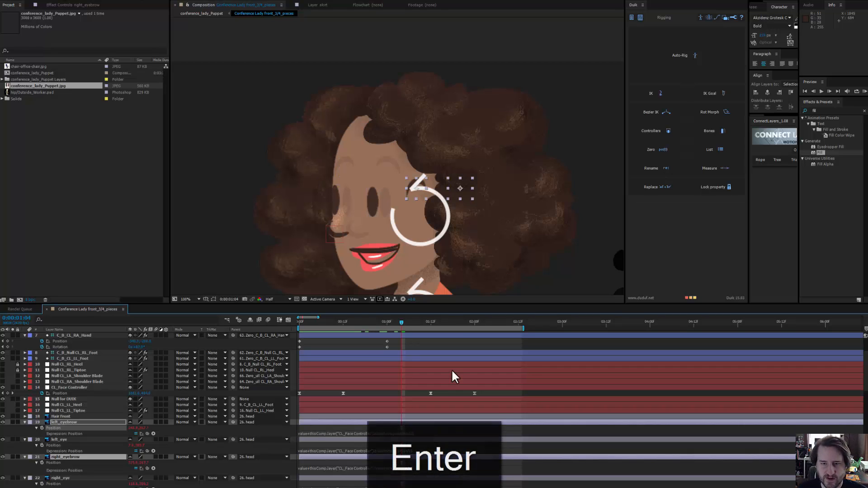
- Move both eyebrows back onto the face, aligning them with the reference eyebrows at frame 0, and scrub to check their motion
left_click_drag(462, 183, 391, 160)
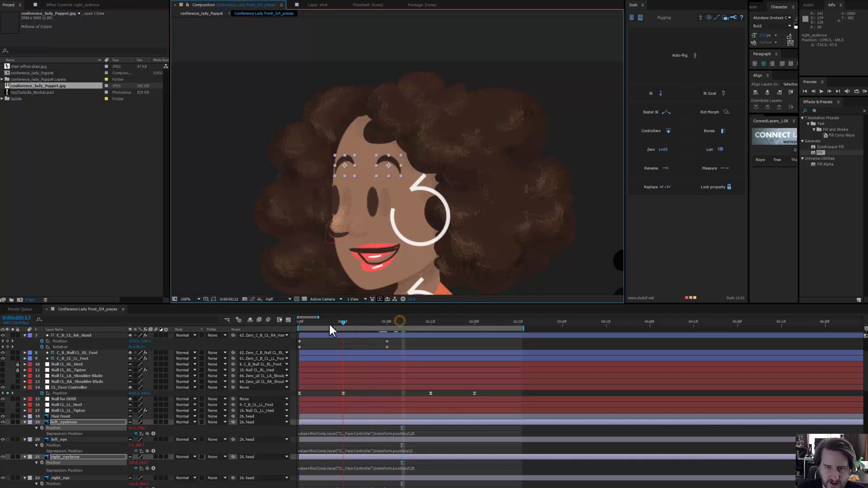
left_click_drag(329, 322, 283, 320)
key("period")
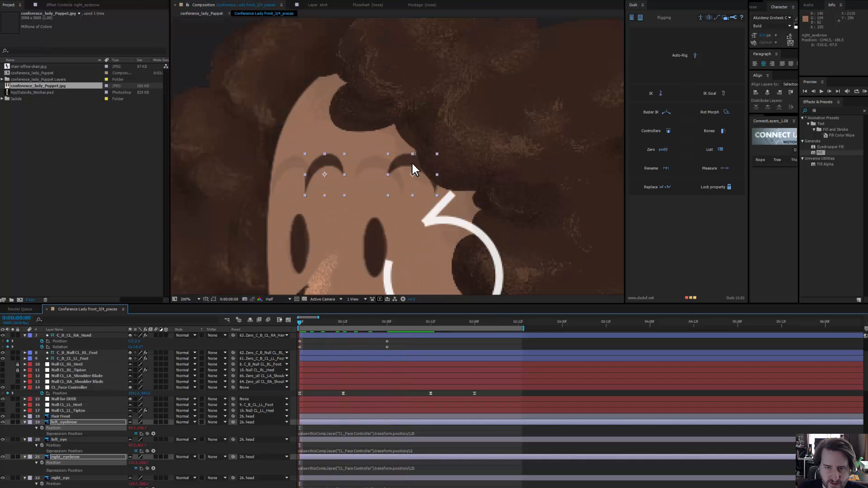
left_click_drag(413, 164, 380, 162)
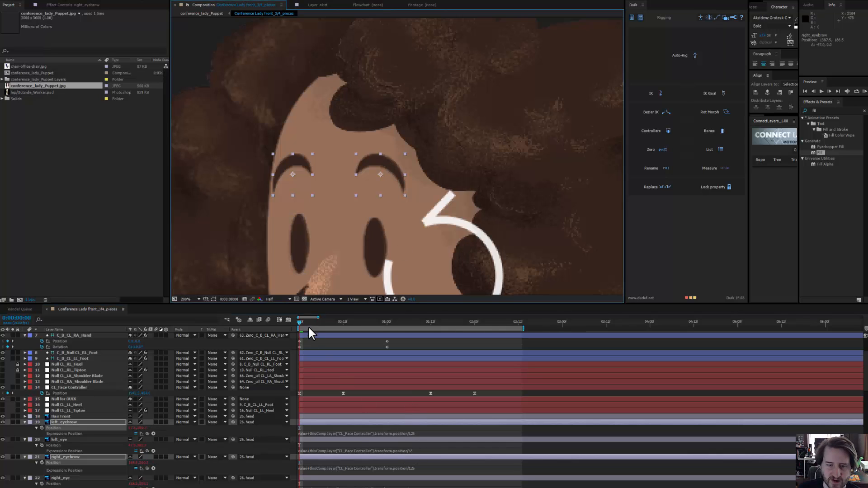
left_click_drag(303, 321, 330, 346)
scroll(375, 124, "down", 1)
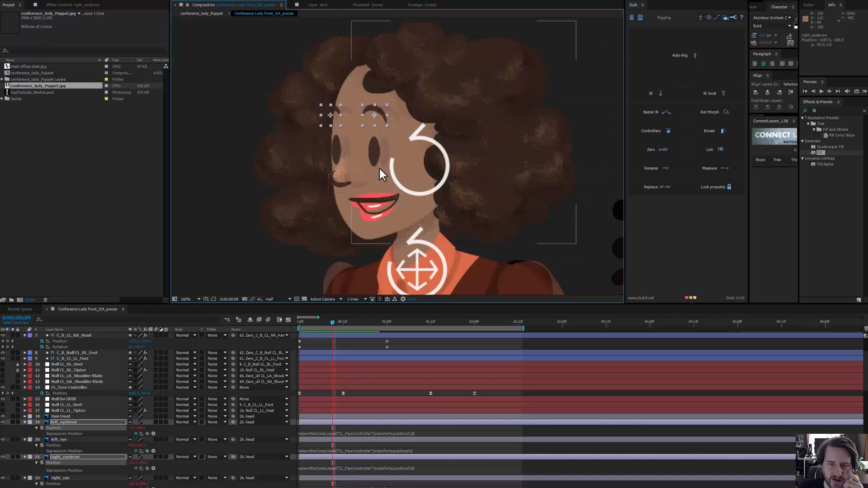
left_click_drag(378, 208, 334, 195)
- At frame 0, give open_mouth and closed_mouth the Position expression value+thisComp.layer("CL_Face Controller").transform.position/1.5
left_click_drag(326, 319, 265, 322)
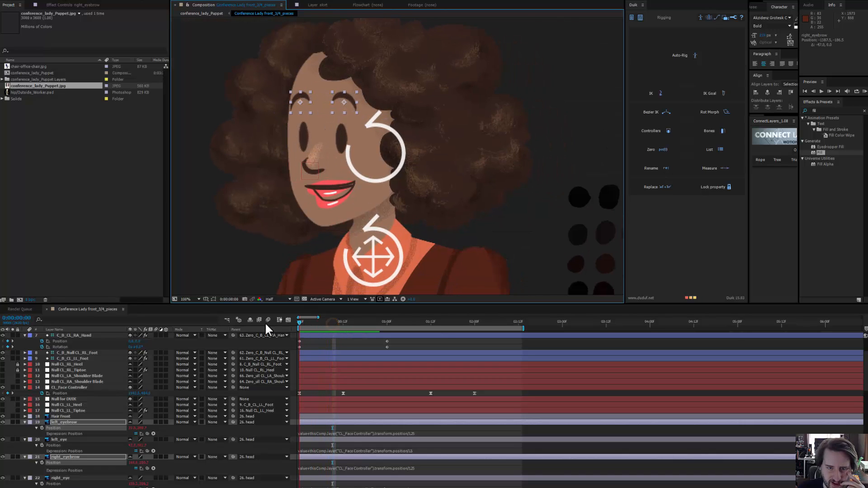
scroll(71, 454, "down", 1)
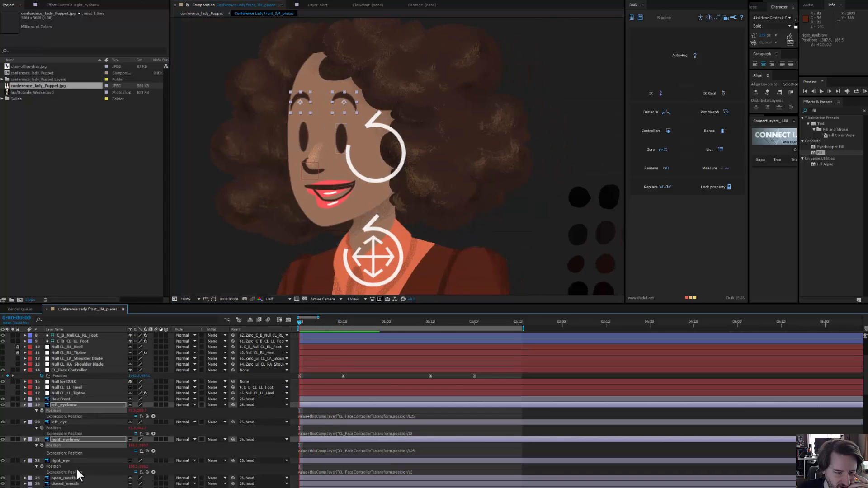
left_click(75, 478)
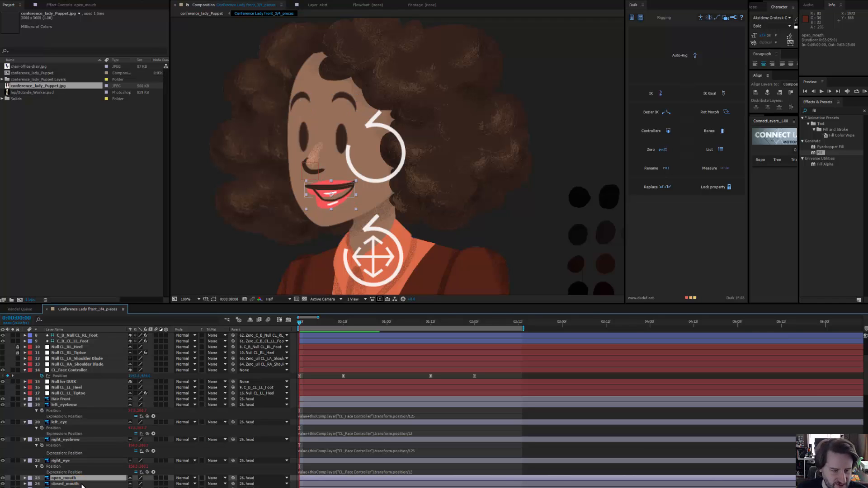
left_click(66, 484, "shift")
key("p")
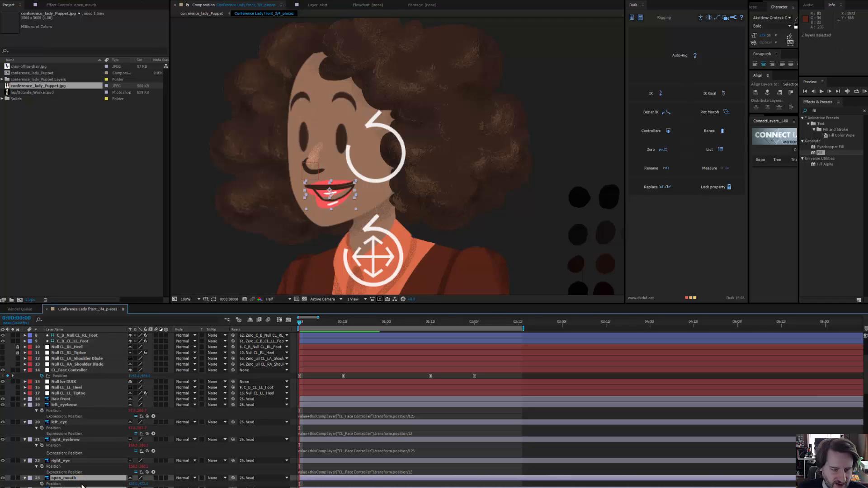
scroll(82, 485, "down", 1)
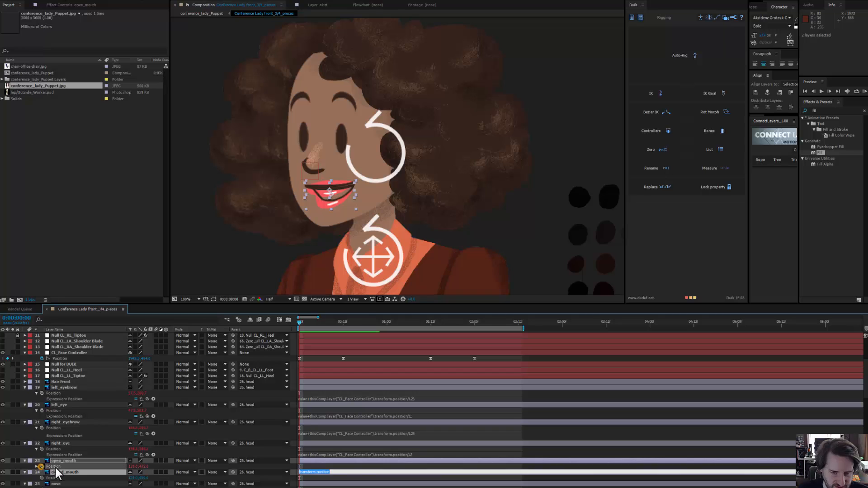
type("value+thisComp.layer(\"CL_Face Controller\").transform.position/1.5")
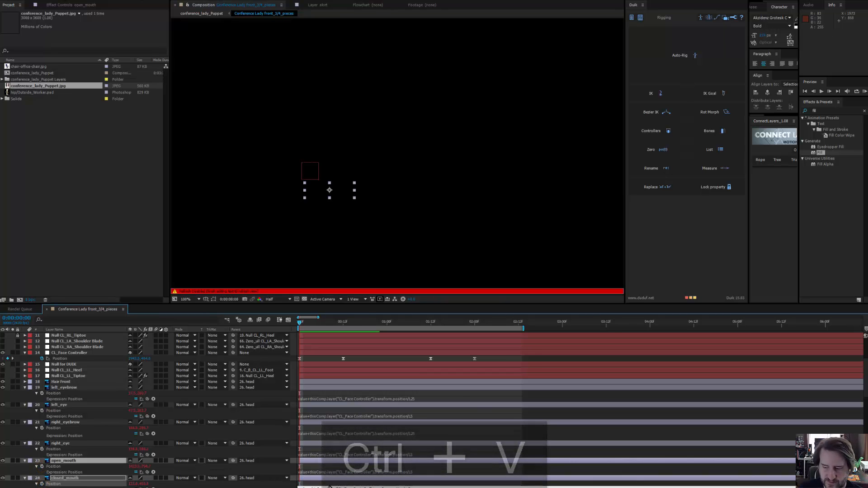
key("Return")
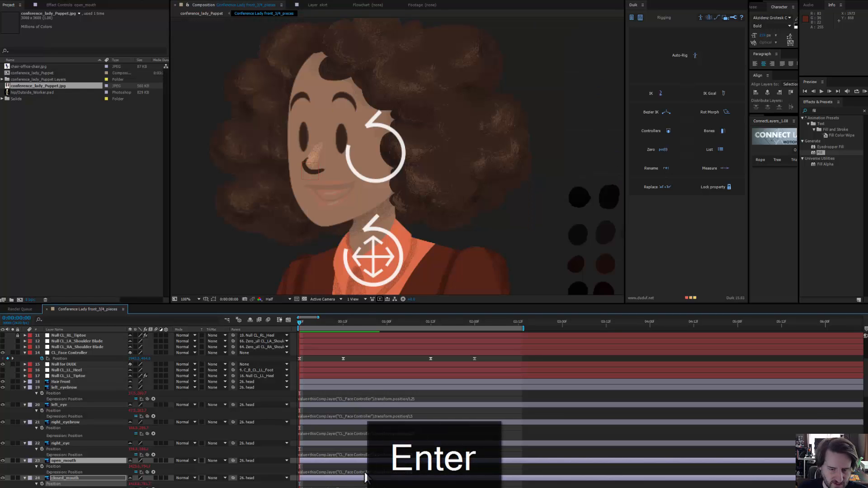
- Move both mouth layers together from outside the canvas back onto the face, aligning them with the reference mouth
scroll(357, 157, "down", 2)
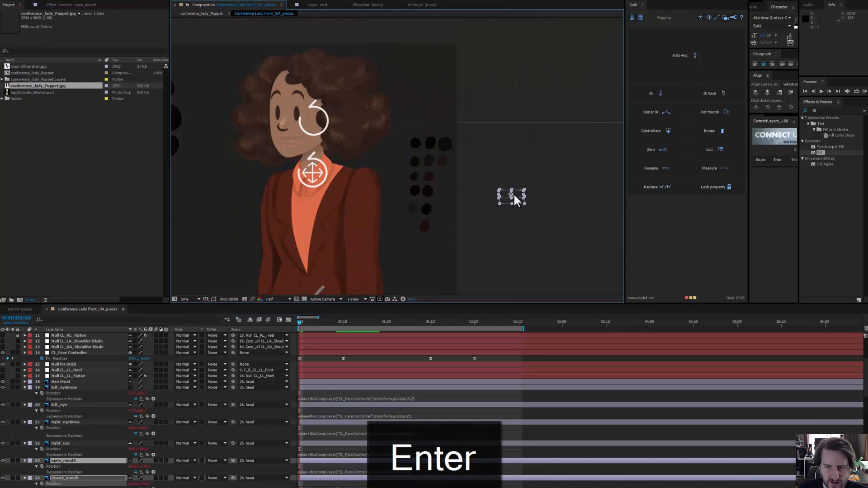
left_click_drag(516, 195, 548, 193)
scroll(289, 136, "up", 1)
scroll(417, 178, "up", 1)
left_click_drag(427, 174, 434, 178)
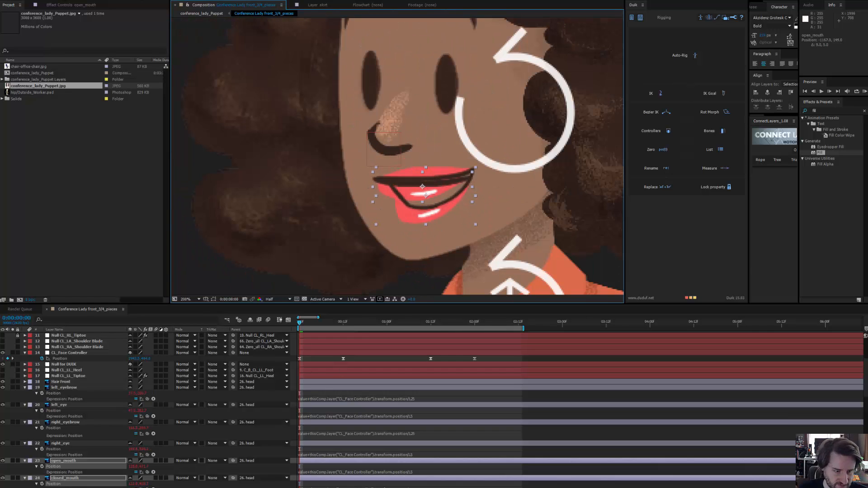
- Hide the open_mouth layer and scrub the start of the timeline to check the closed mouth's motion
left_click(16, 486)
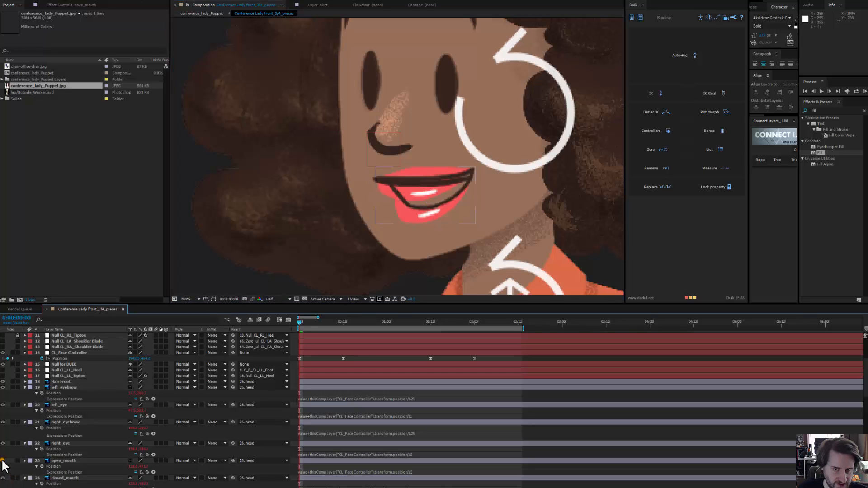
left_click(2, 460)
left_click_drag(471, 228, 447, 240)
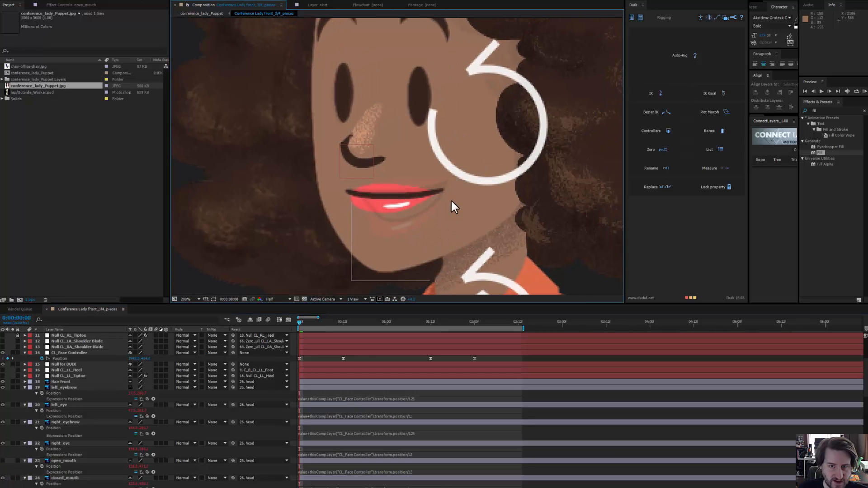
left_click_drag(452, 199, 431, 228)
scroll(430, 228, "down", 1)
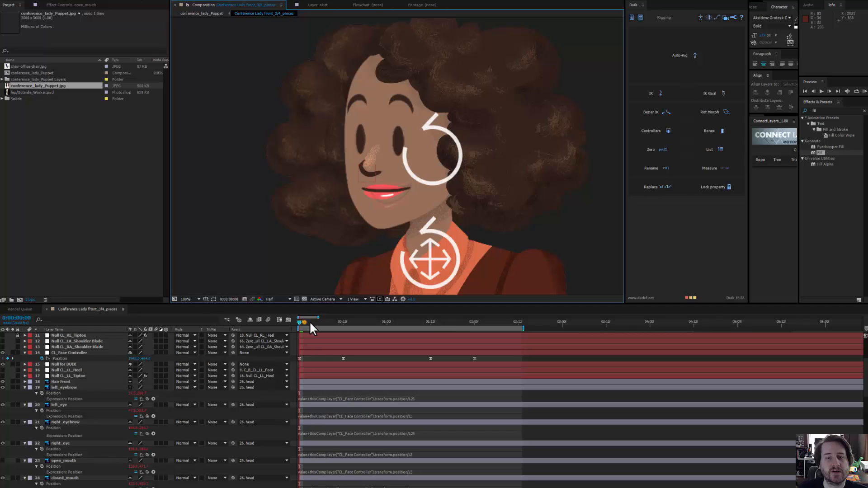
left_click_drag(311, 324, 281, 336)
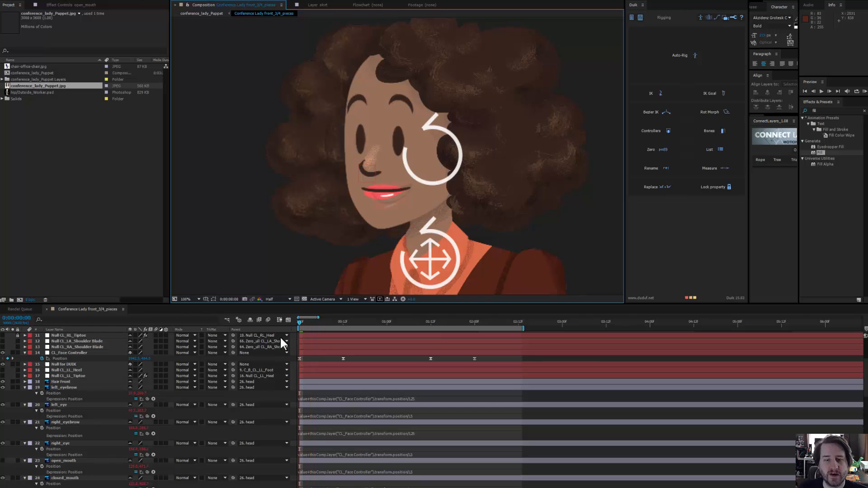
- Give the Hair Front layer the Position expression value+thisComp.layer("CL_Face Controller").transform.position/1.1
left_click(535, 150)
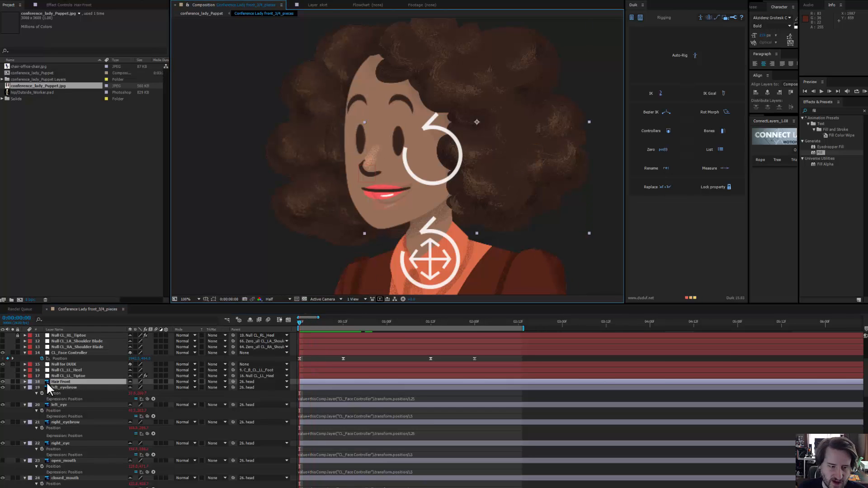
key("p")
type("value+thisComp.layer(\"CL_Face Controller\").transform.position/1.5")
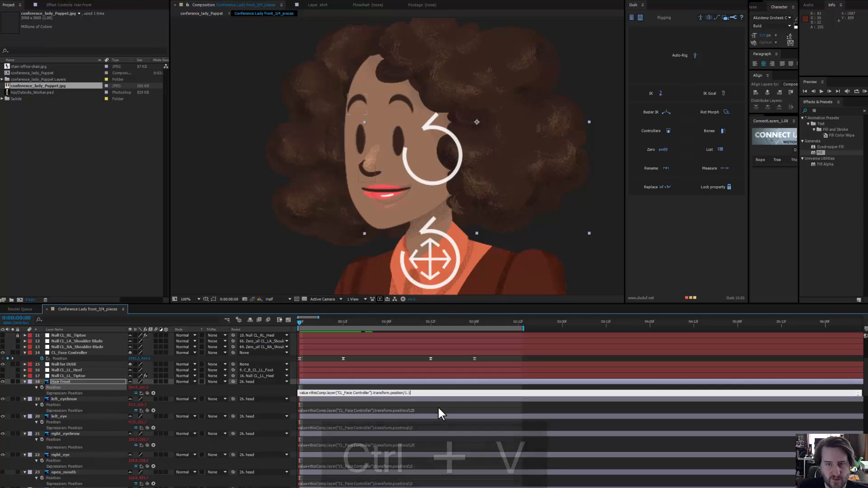
type("1")
key("Return")
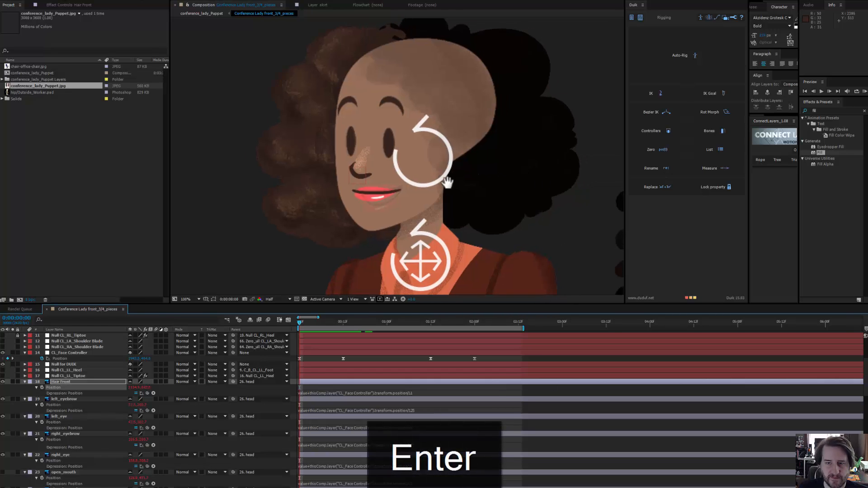
- Move Hair Front from outside the canvas back onto the head, nudge it into line with the reference hair, and scrub to check it
scroll(441, 194, "down", 2)
scroll(441, 194, "down", 2)
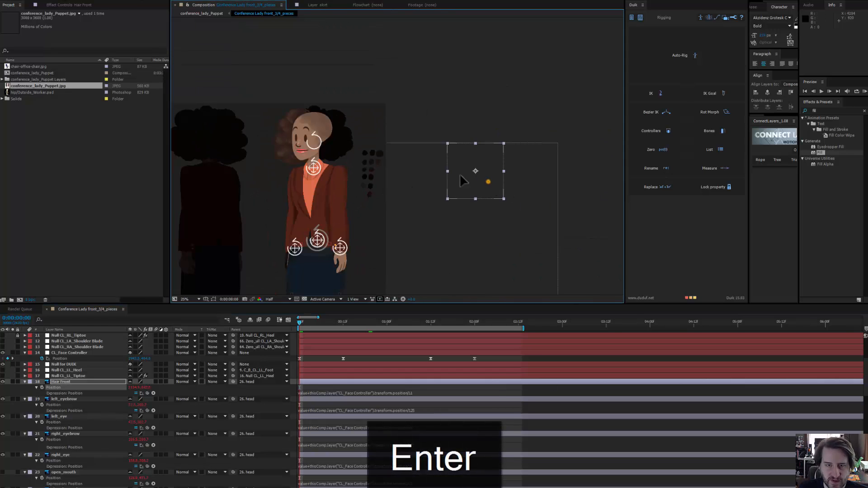
scroll(322, 143, "up", 2)
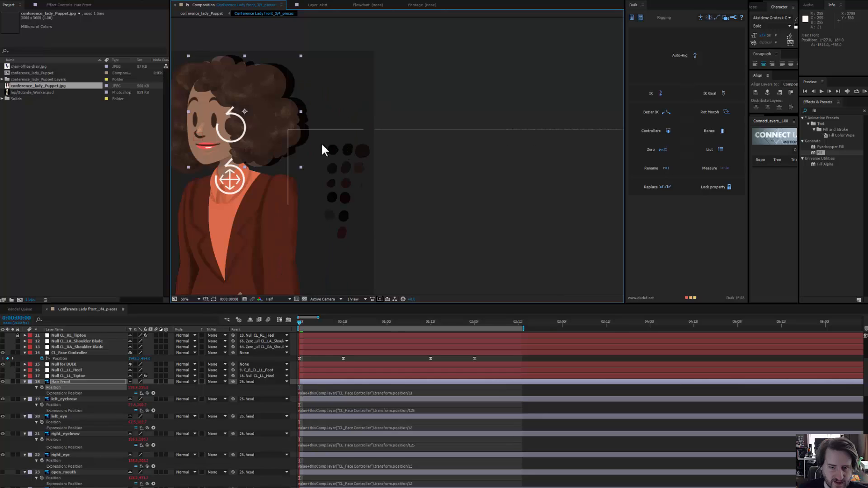
left_click_drag(322, 144, 483, 193)
scroll(302, 134, "up", 2)
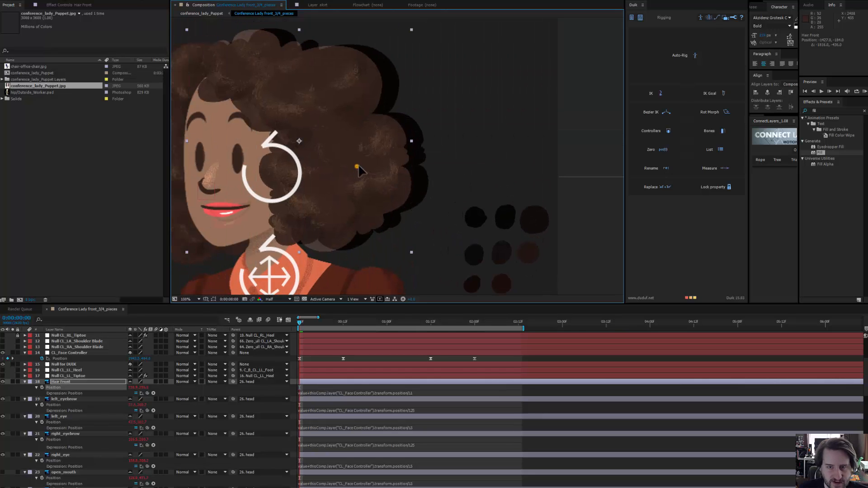
left_click_drag(358, 167, 373, 165)
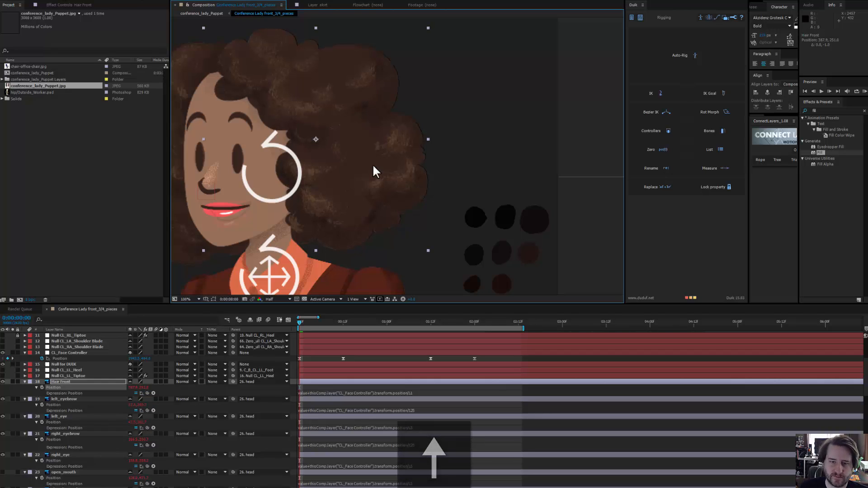
key("Right")
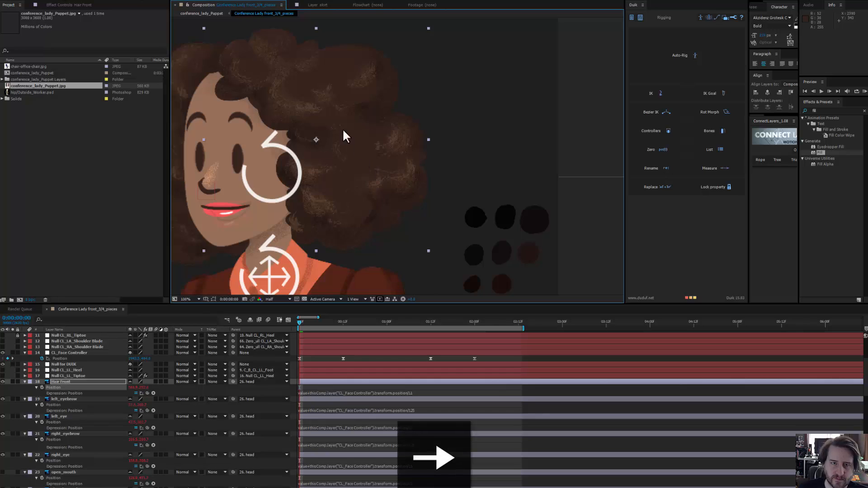
left_click_drag(343, 128, 435, 183)
left_click_drag(304, 325, 281, 327)
- Give the Hair Back layer the Position expression value+thisComp.layer("CL_Face Controller").transform.position/-1.5
left_click(244, 244)
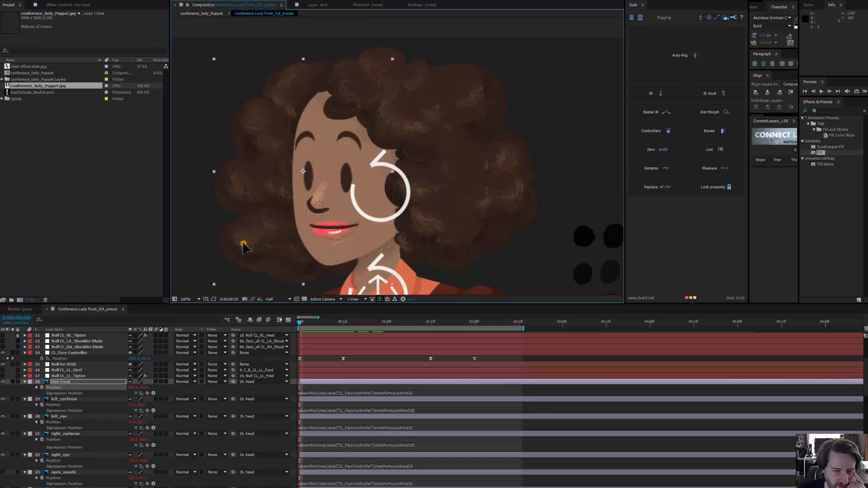
scroll(346, 396, "down", 8)
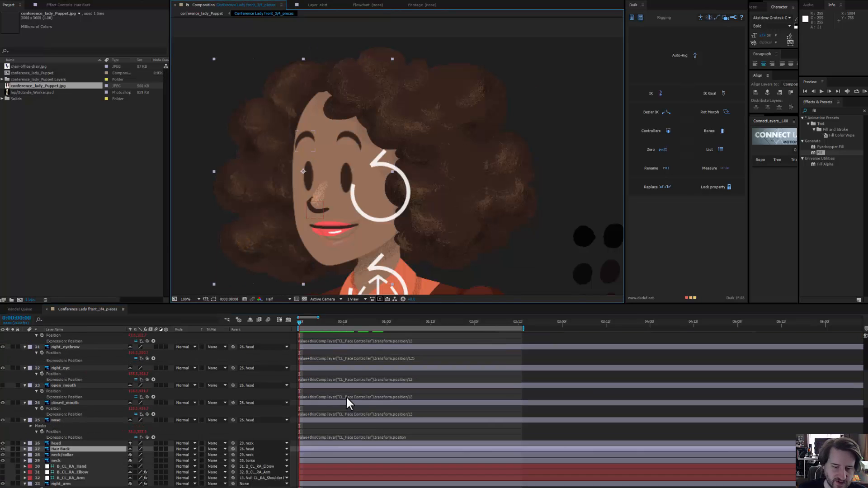
key("p")
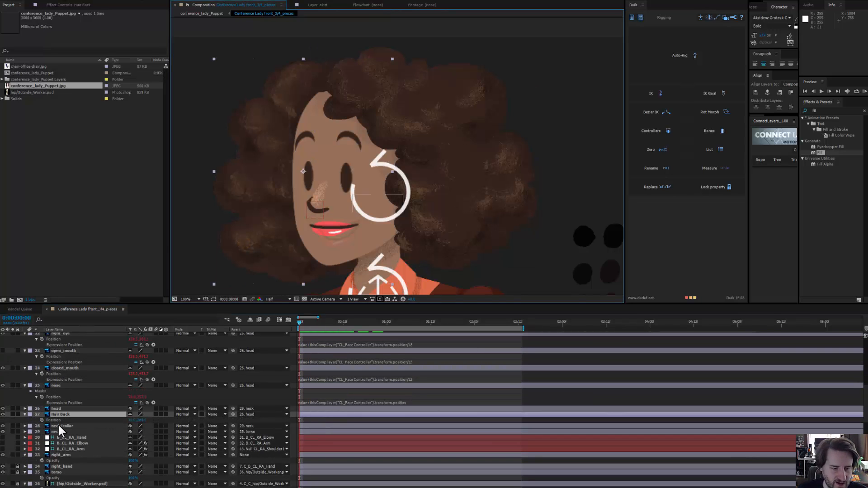
left_click(43, 420, "alt")
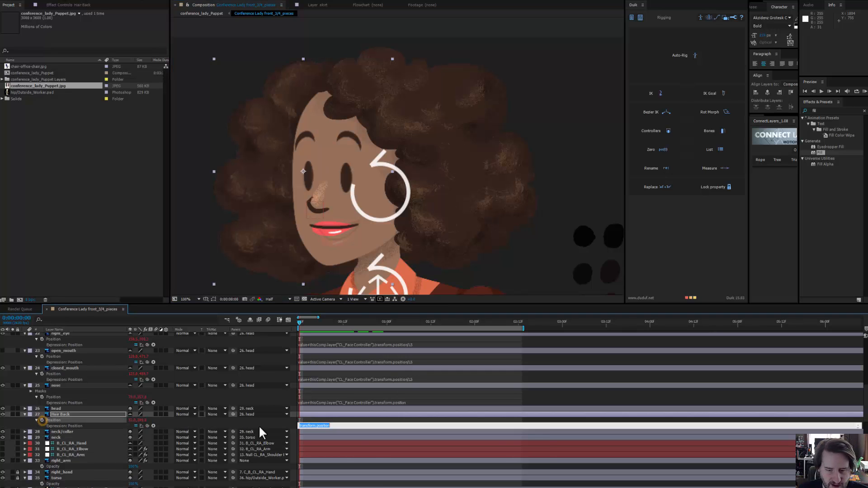
type("value+thisComp.layer(\"CL_Face Controller\").transform.position/15")
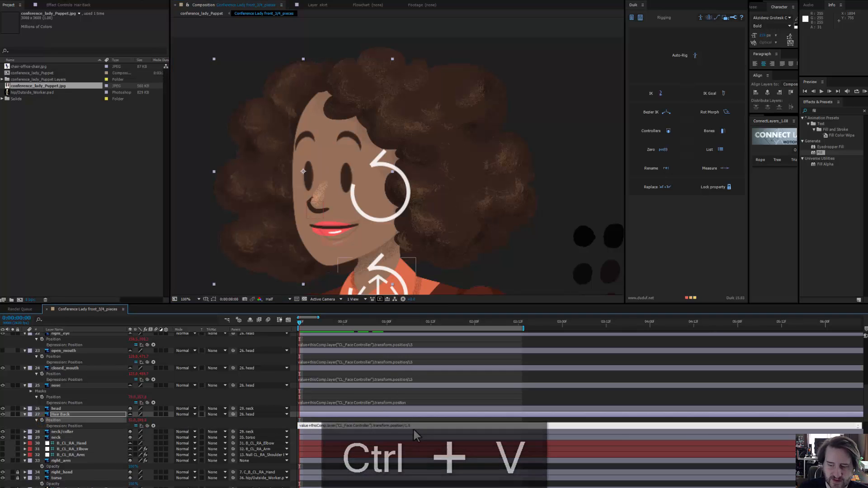
key("KP_Enter")
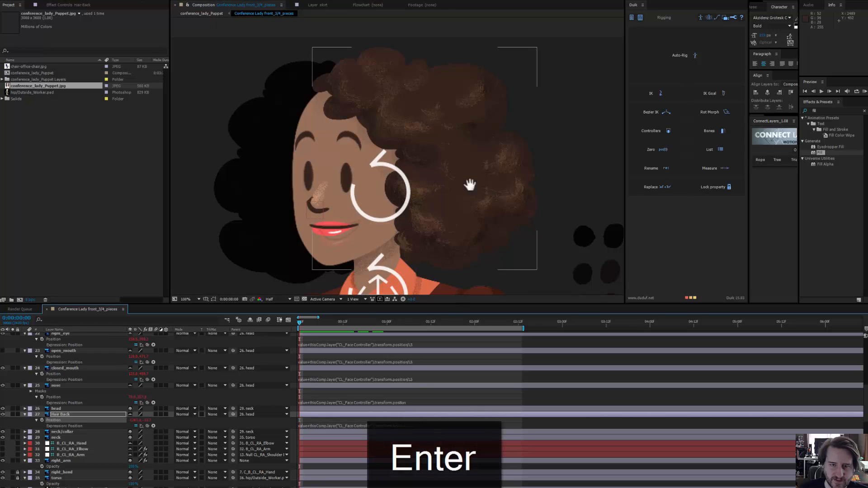
- Move Hair Back onto the head to match the reference hair at frame 0, and scrub to check its opposing motion
scroll(384, 180, "down", 2)
scroll(517, 199, "down", 2)
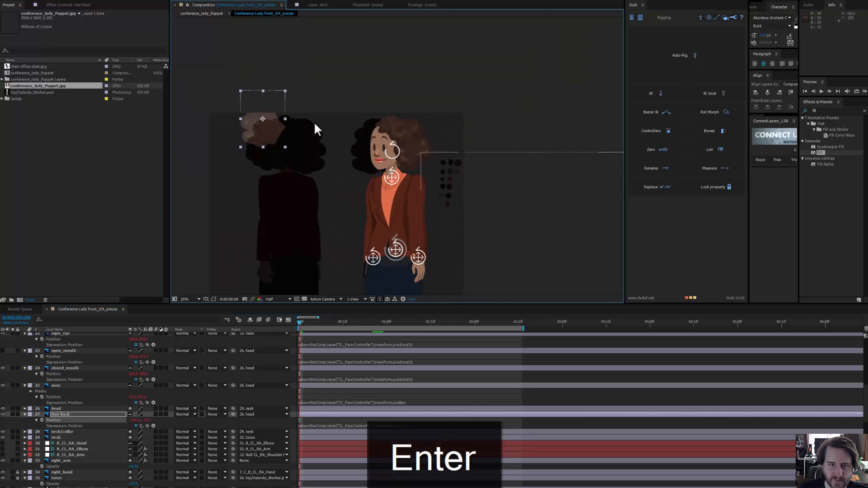
scroll(289, 127, "up", 2)
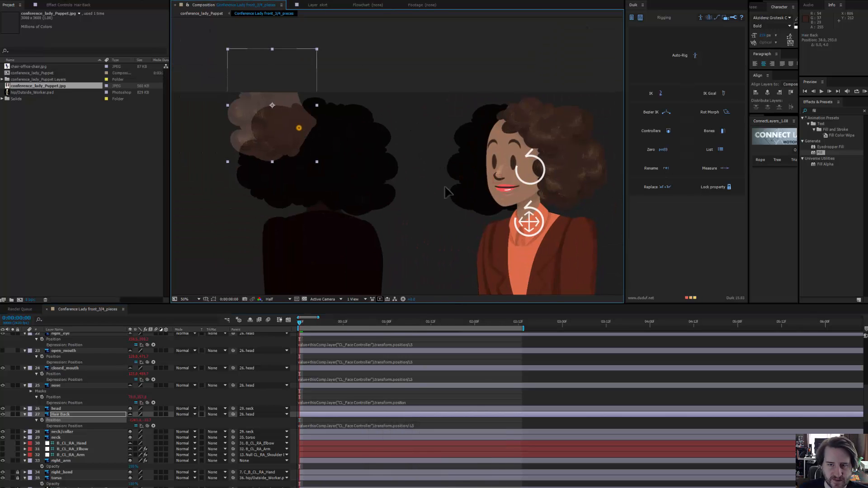
left_click_drag(296, 126, 518, 181)
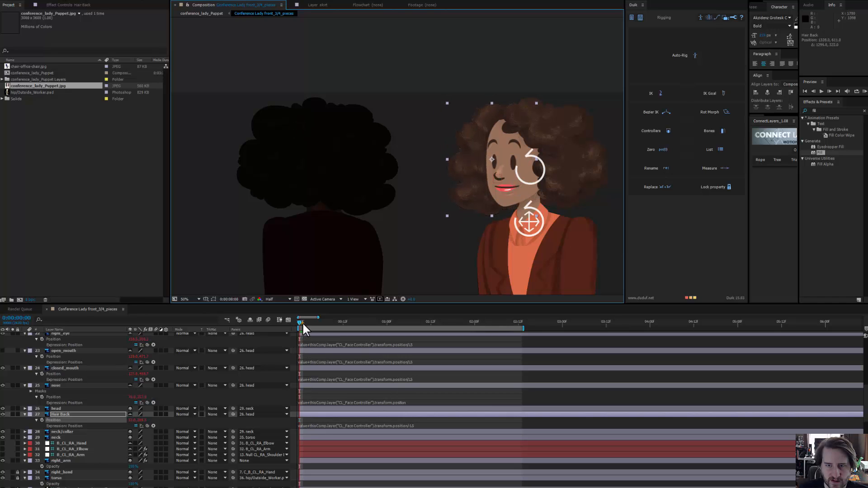
left_click_drag(302, 323, 316, 348)
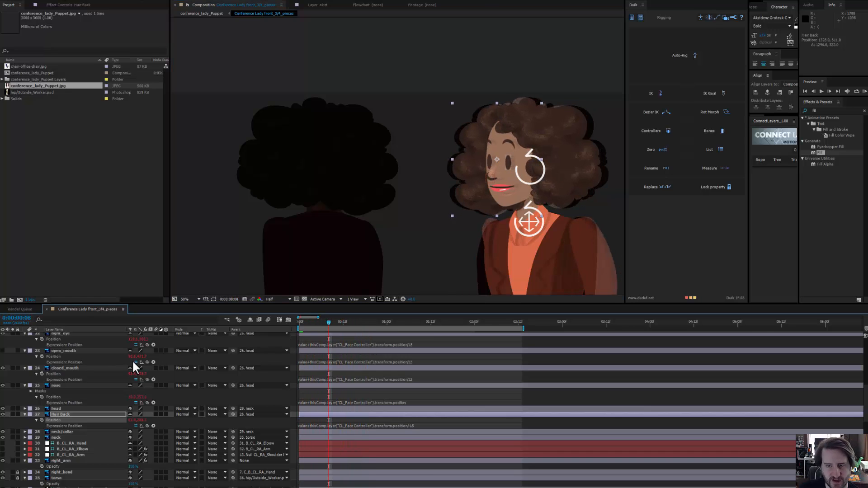
- Hide the conference_lady_Puppet.jpg reference layer and preview the head turn from frame 0
scroll(127, 364, "up", 2)
scroll(126, 360, "up", 6)
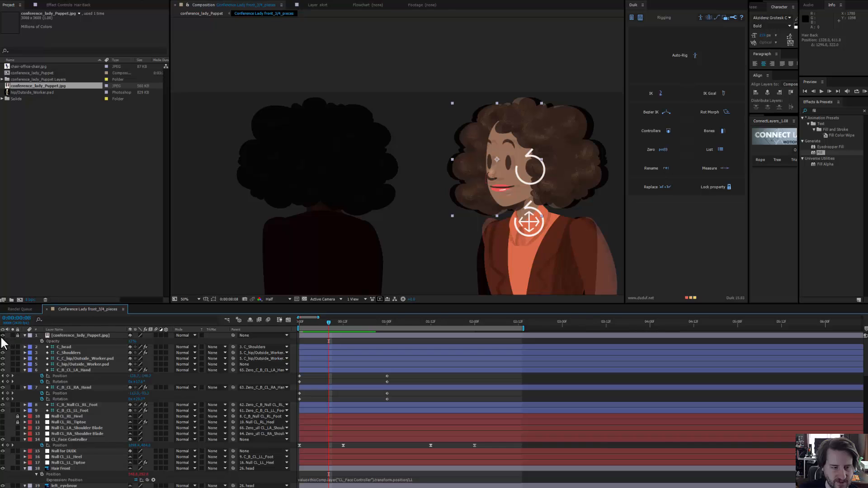
left_click(3, 336)
left_click_drag(501, 195, 400, 186)
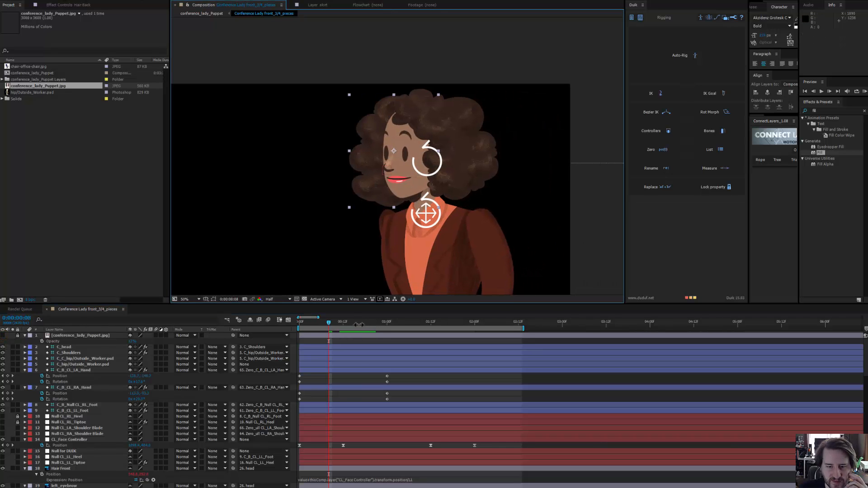
left_click_drag(362, 322, 276, 322)
key("space")
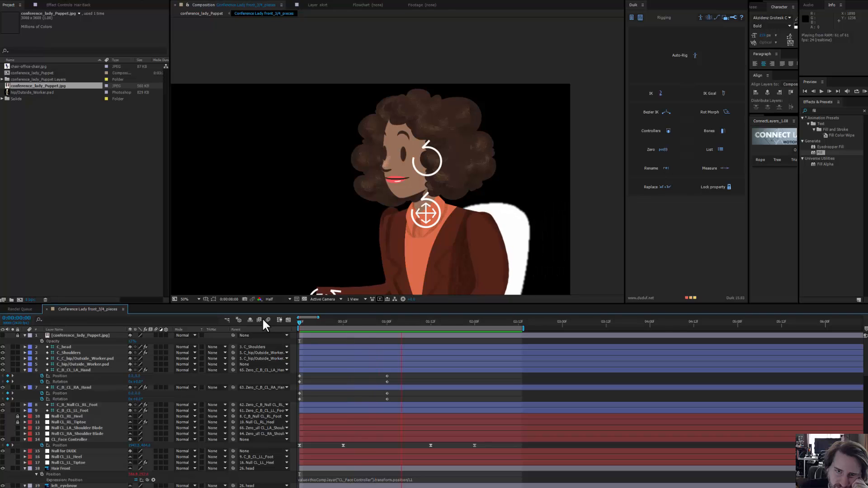
key("space")
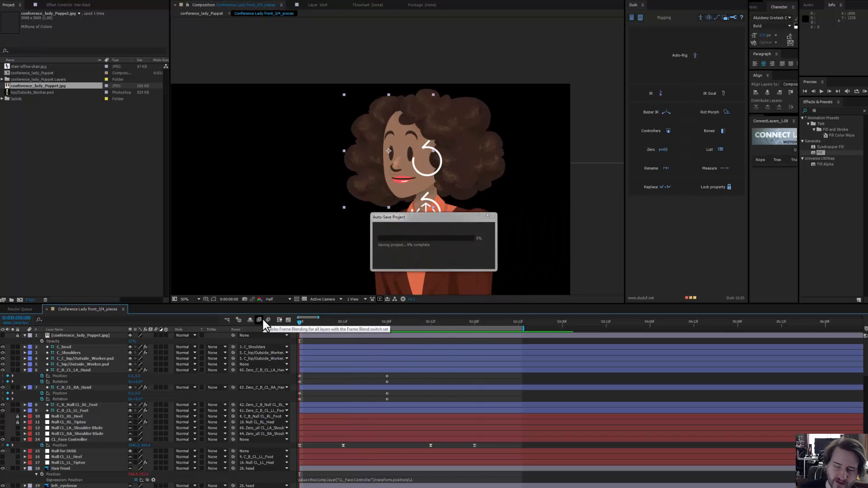
- At frame 11, set the divisor in Hair Back's Position expression to -1.35
left_click_drag(357, 324, 340, 330)
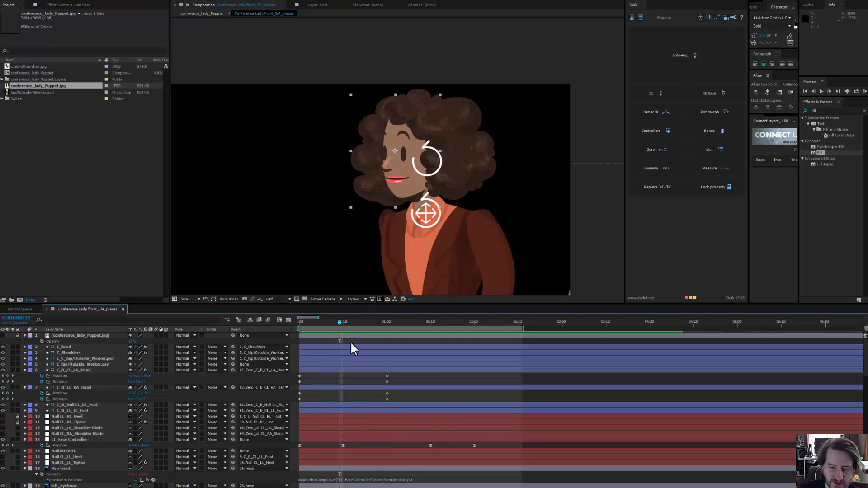
scroll(446, 376, "down", 1)
scroll(430, 441, "down", 8)
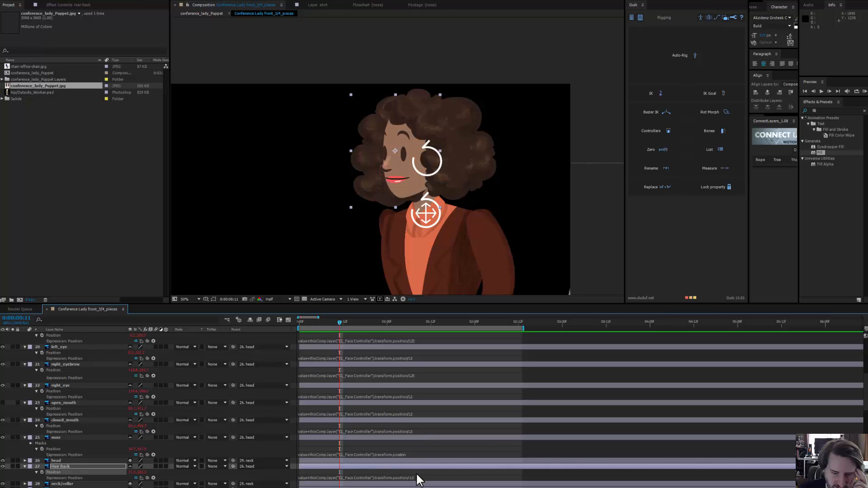
left_click(419, 478)
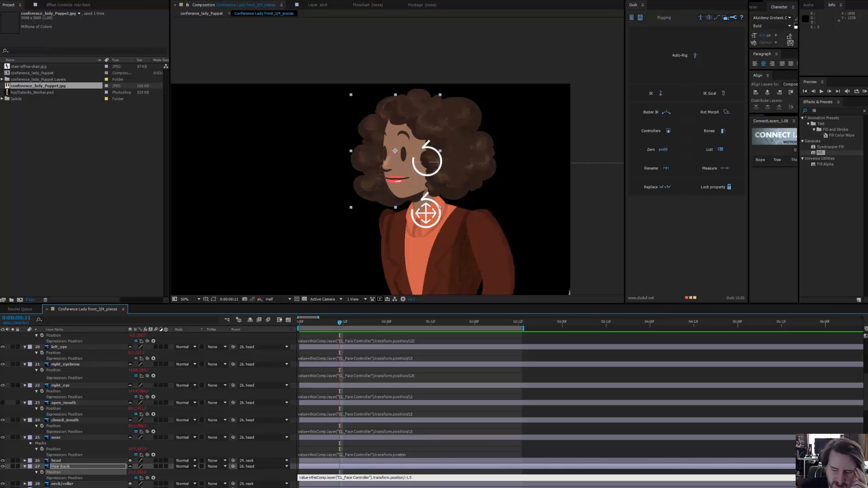
key("Return")
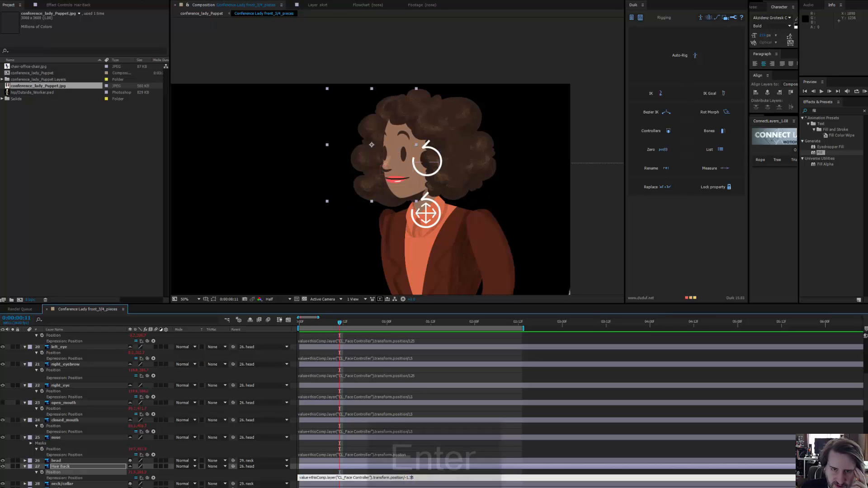
- Reposition Hair Back behind the head at frame 11 and scrub back to frame 0 to check the fit
scroll(382, 172, "up", 2)
left_click_drag(314, 173, 349, 183)
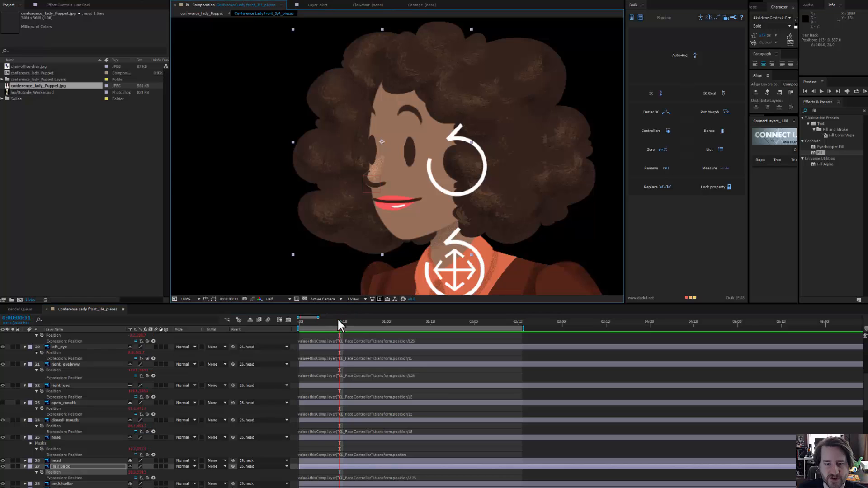
left_click_drag(338, 322, 297, 325)
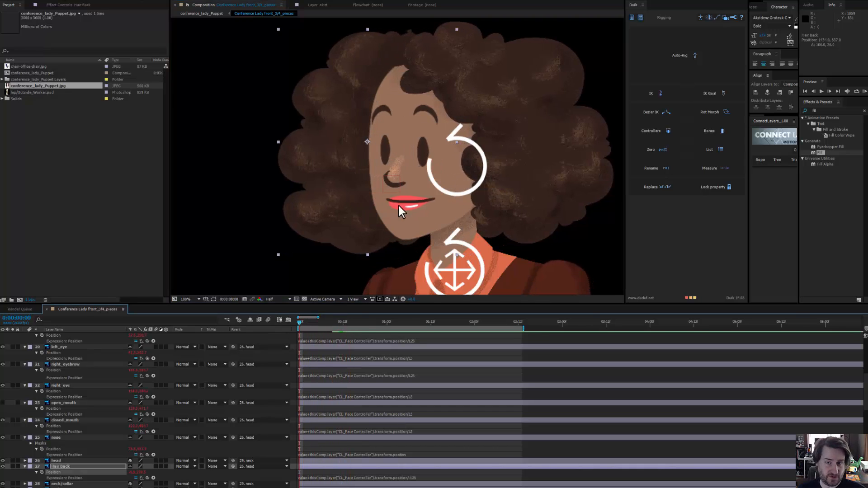
- Try rotating the C_head controller to test the head rig, and undo the rotation
left_click(478, 145)
key("w")
left_click_drag(478, 142, 484, 155)
key("ctrl+z")
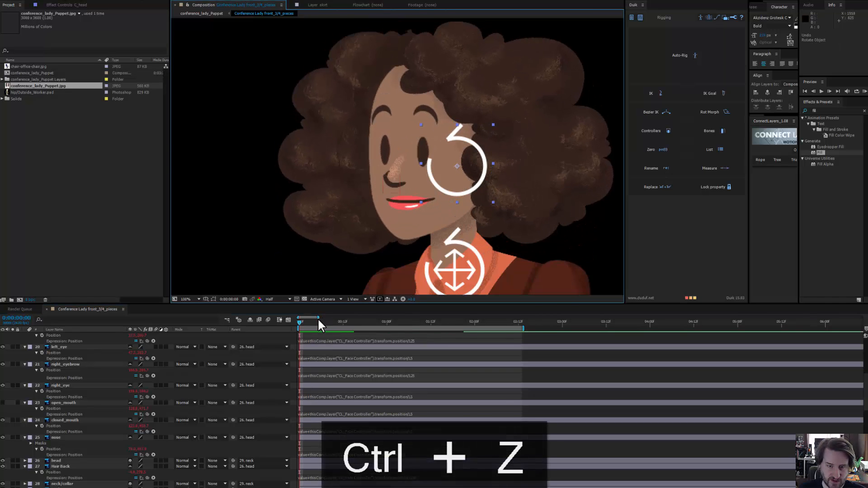
- At 0:00:02:00, move CL_Face Controller up and to the left of the face, and scrub around that frame to check the pose
left_click_drag(317, 319, 481, 333)
scroll(380, 192, "down", 2)
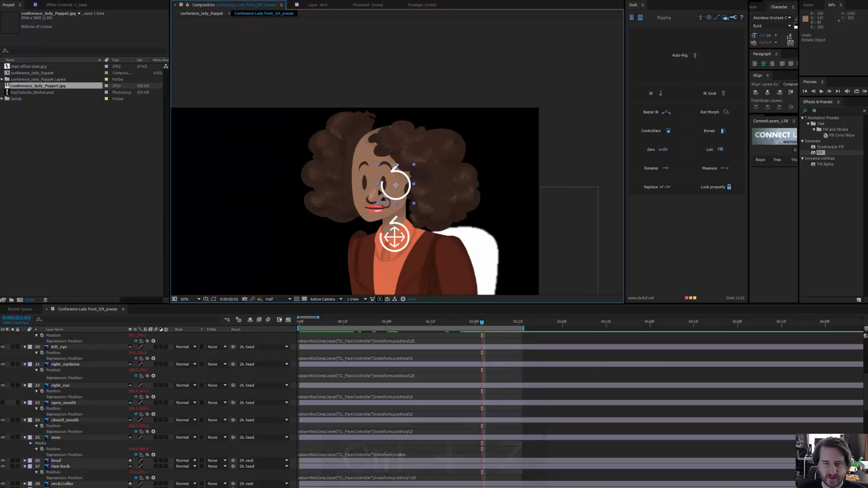
scroll(443, 388, "down", 5)
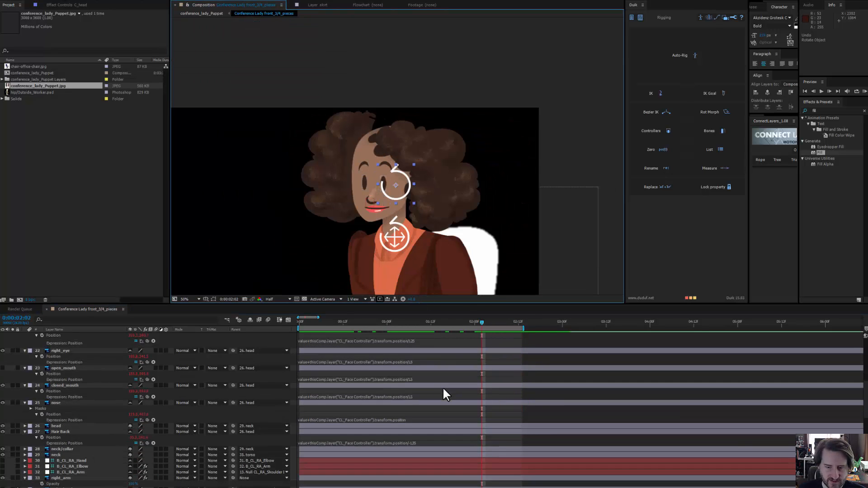
scroll(443, 387, "up", 10)
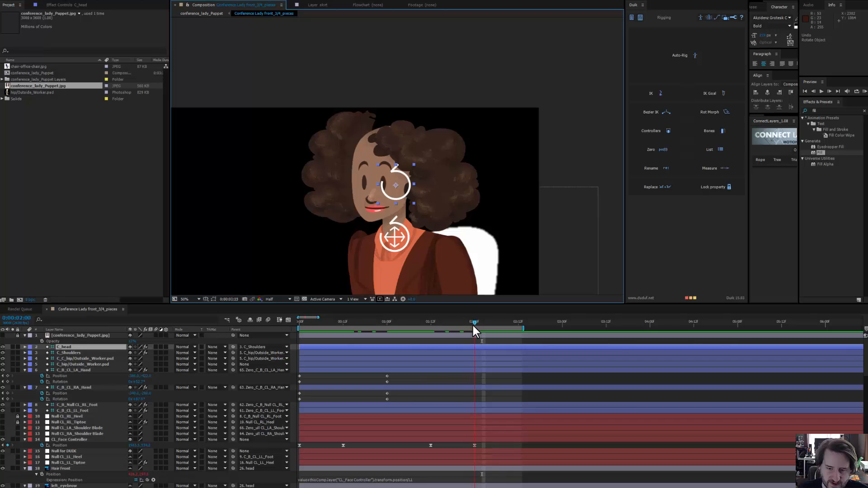
left_click(471, 325)
scroll(394, 199, "up", 2)
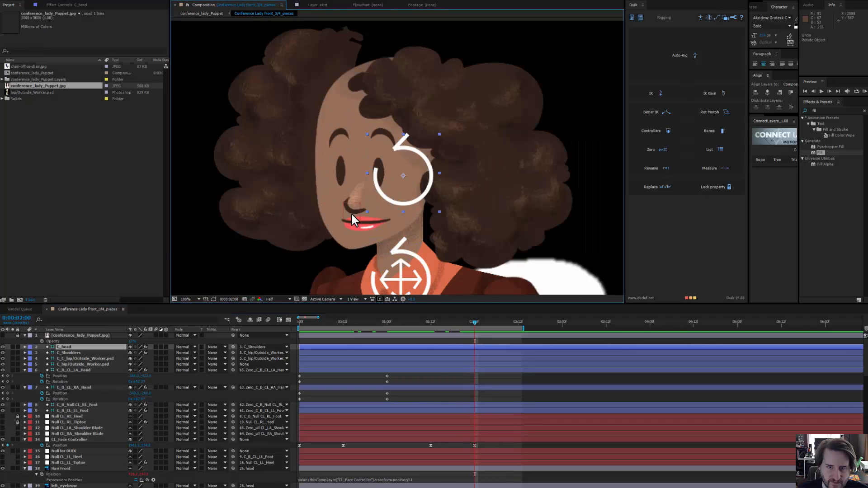
left_click_drag(351, 212, 334, 199)
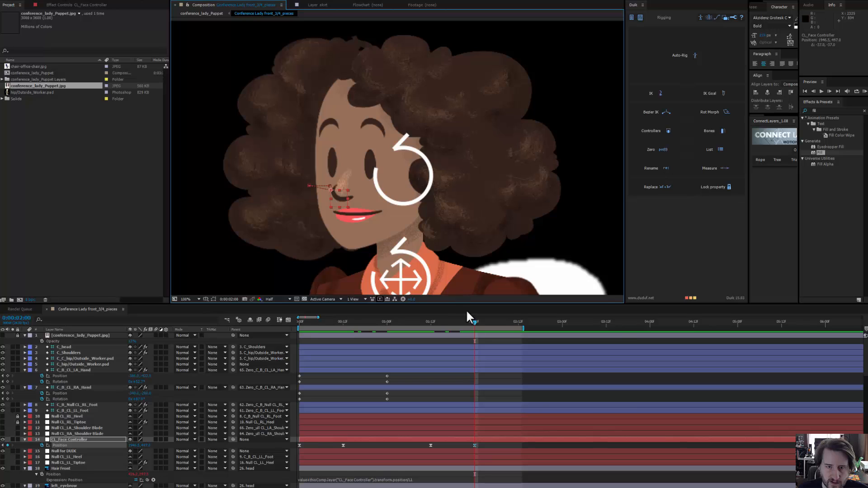
mouse_move(473, 322)
left_mouse_down()
mouse_move(272, 304)
mouse_move(479, 325)
left_mouse_up()
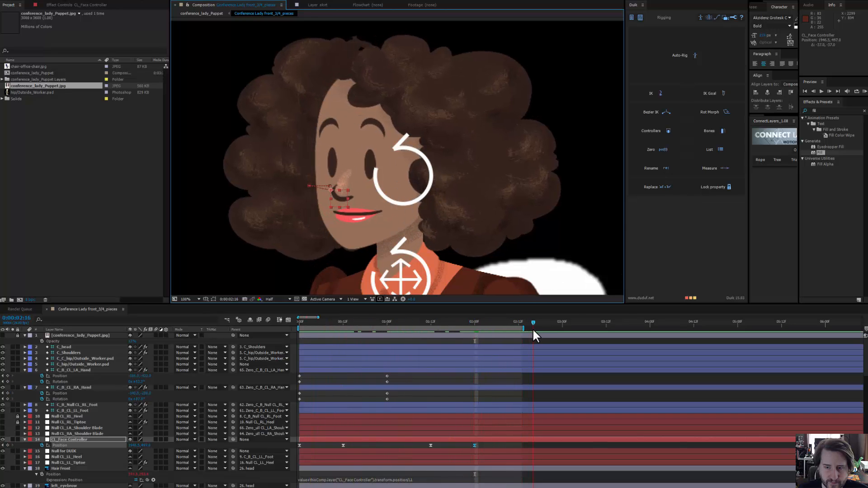
- Copy CL_Face Controller's Position keyframe from 0:00:02:00 to 0:00:02:18 to hold the face pose
left_click_drag(518, 332, 519, 332)
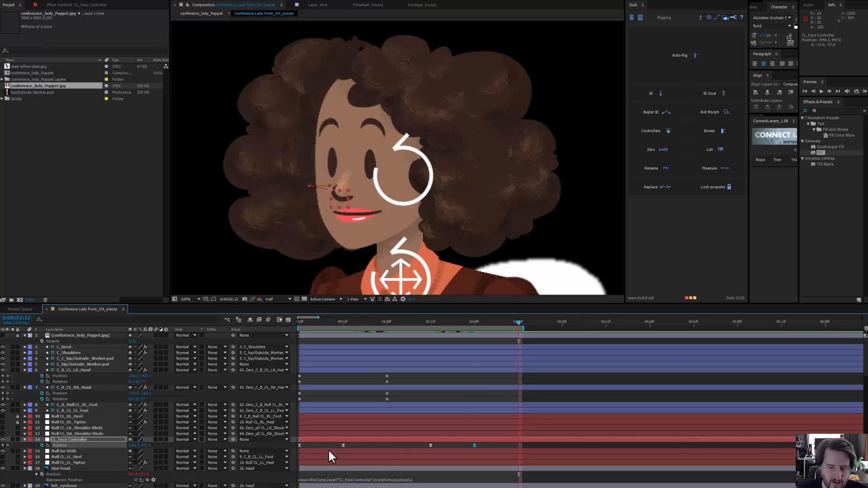
left_click_drag(306, 442, 297, 448)
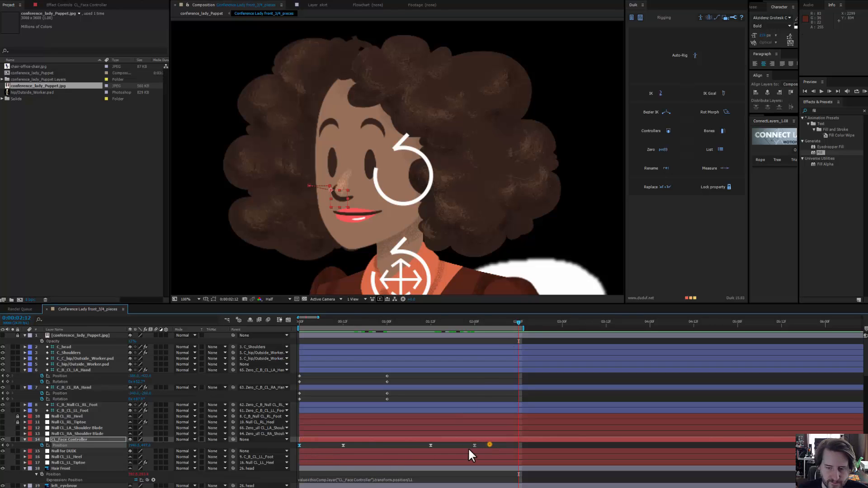
key("ctrl+c")
left_click(540, 323)
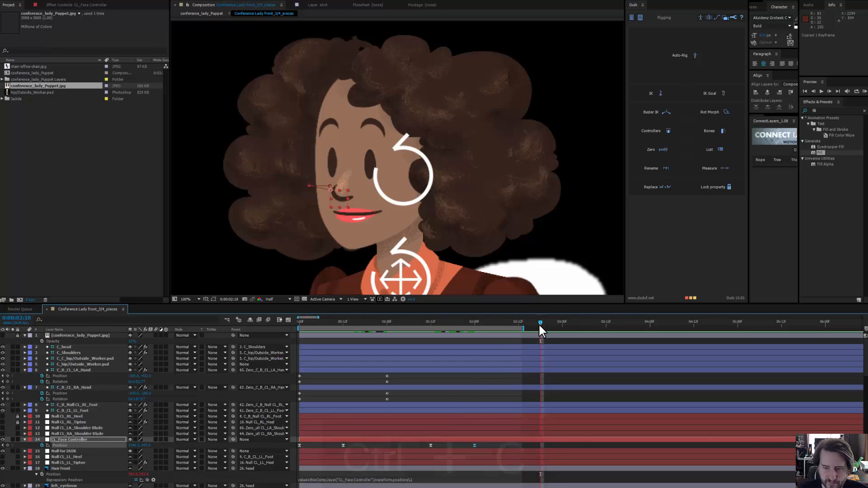
key("ctrl+v")
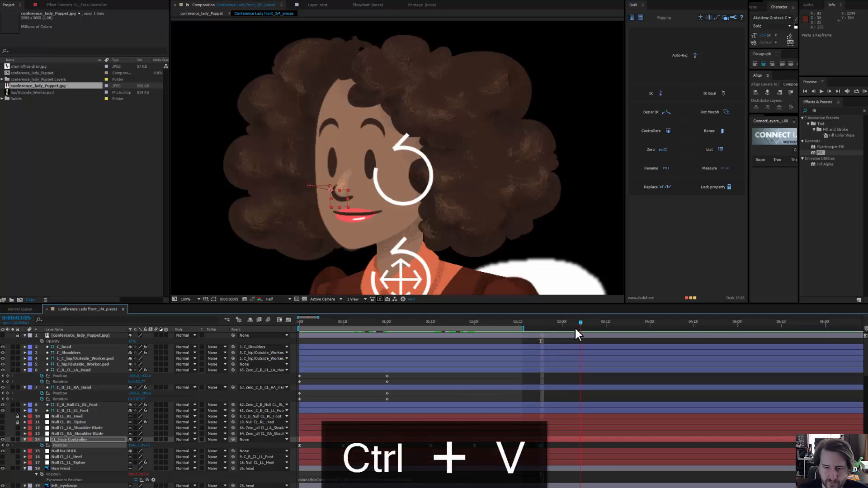
- Copy CL_Face Controller's first Position keyframe to 0:00:03:05 and extend the work area to that time
left_click(580, 324)
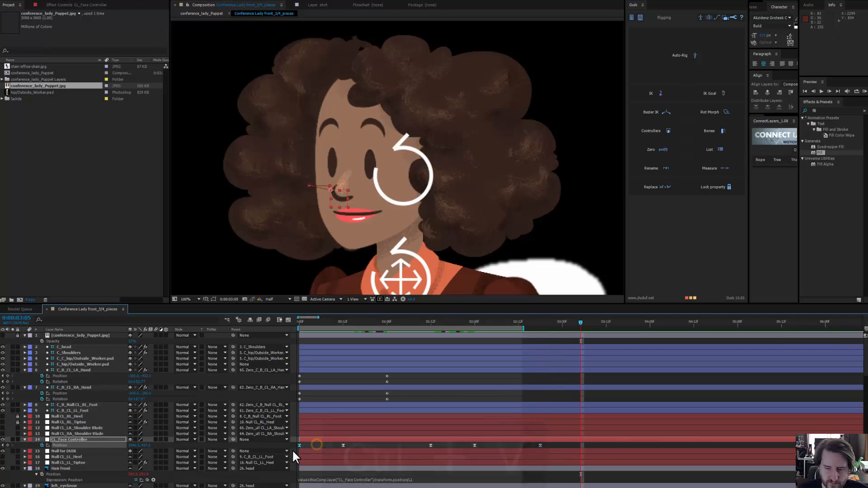
key("ctrl+v")
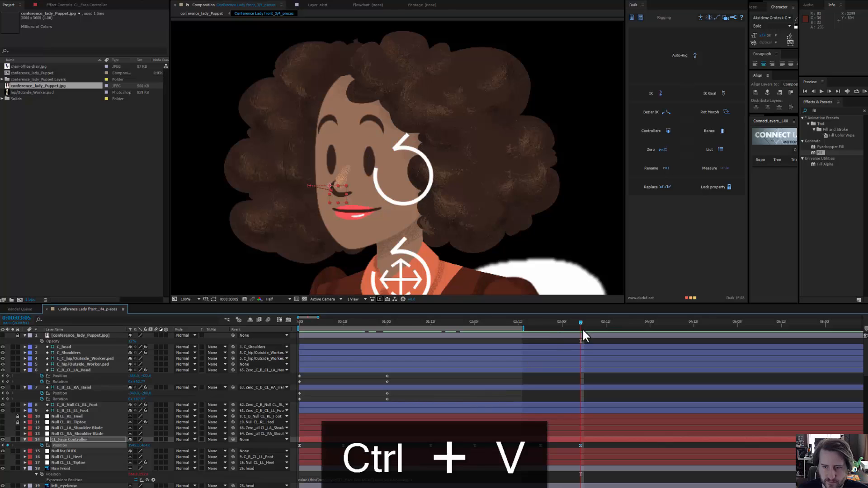
left_click_drag(524, 328, 474, 324)
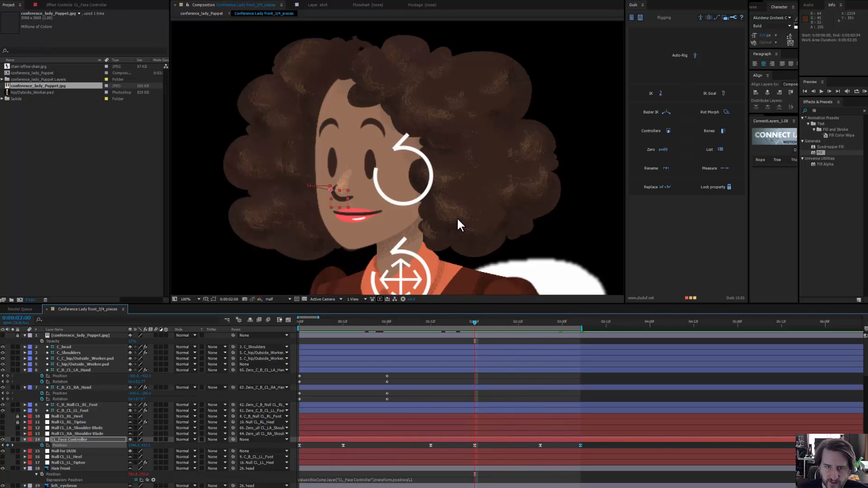
- Start keyframing the C_head controller's Rotation and place its first keyframe at frame 0
left_click_drag(458, 219, 422, 116)
left_click(387, 95)
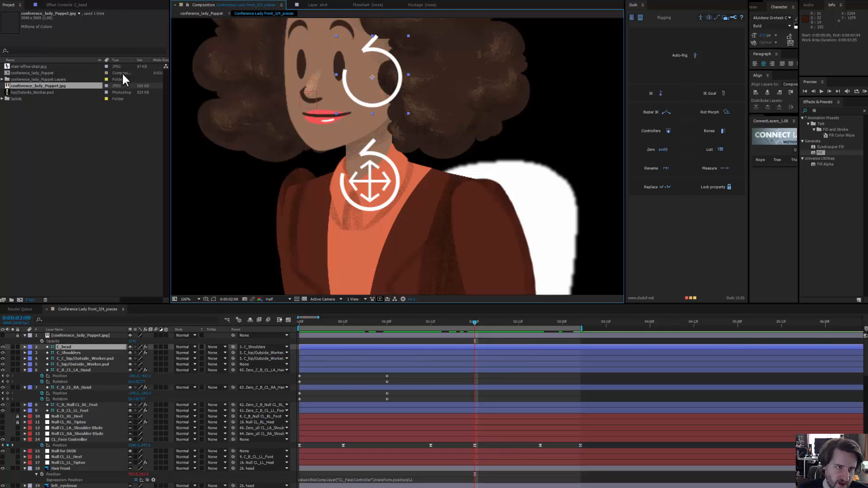
left_click(70, 6)
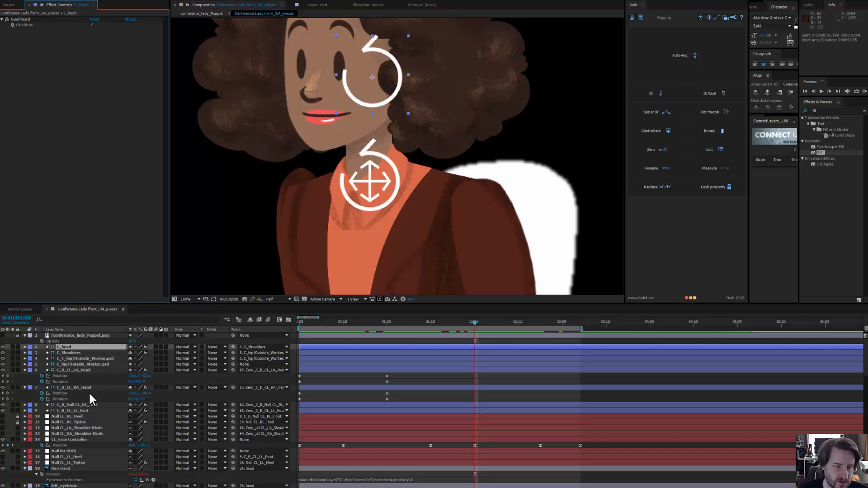
key("r")
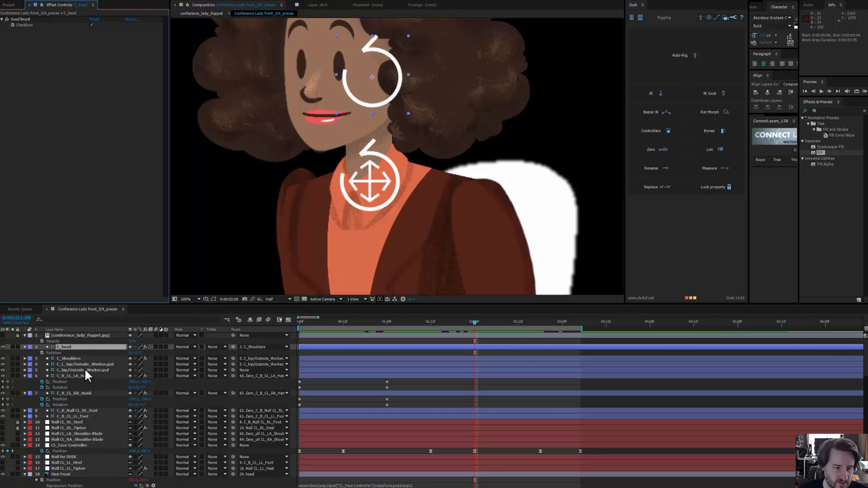
left_click(42, 353)
left_click(389, 355)
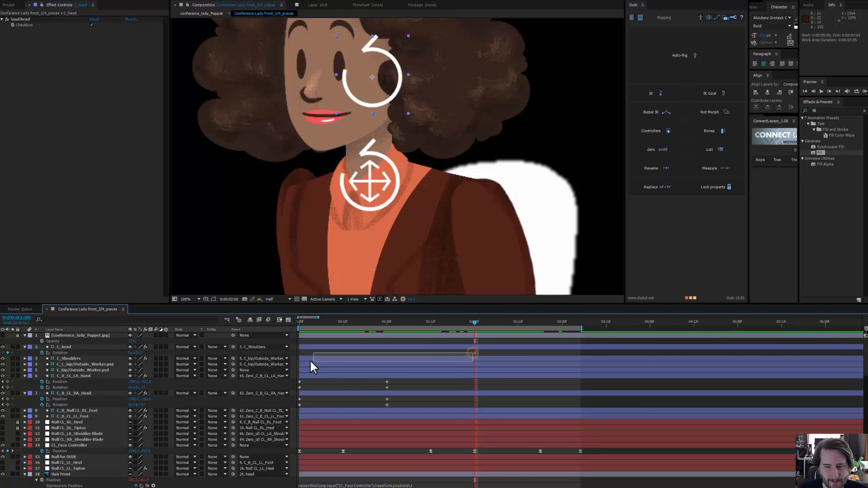
left_click(472, 352)
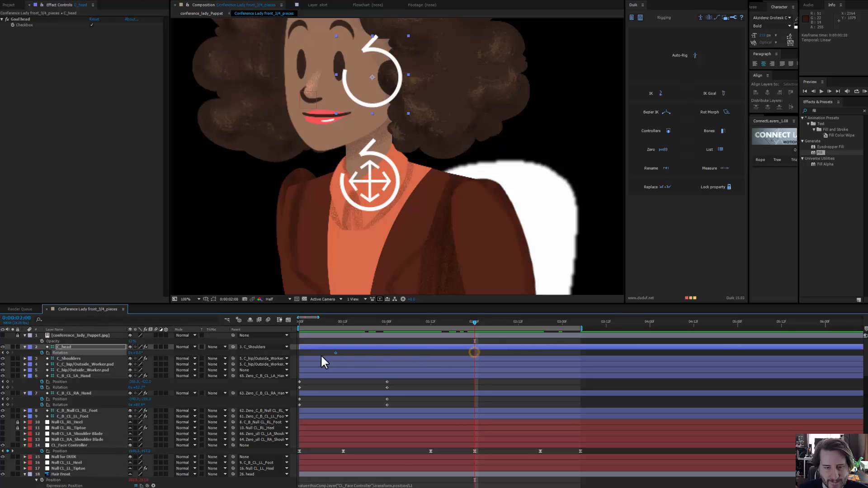
- Tilt C_head forward counterclockwise with a Rotation keyframe at 0:00:01:00, and move that keyframe to frame 10
left_click_drag(357, 322, 381, 321)
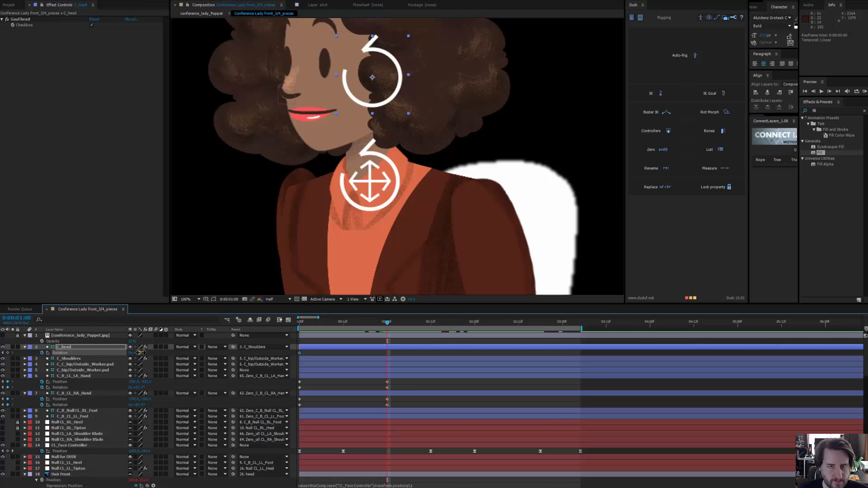
left_click_drag(139, 352, 181, 355)
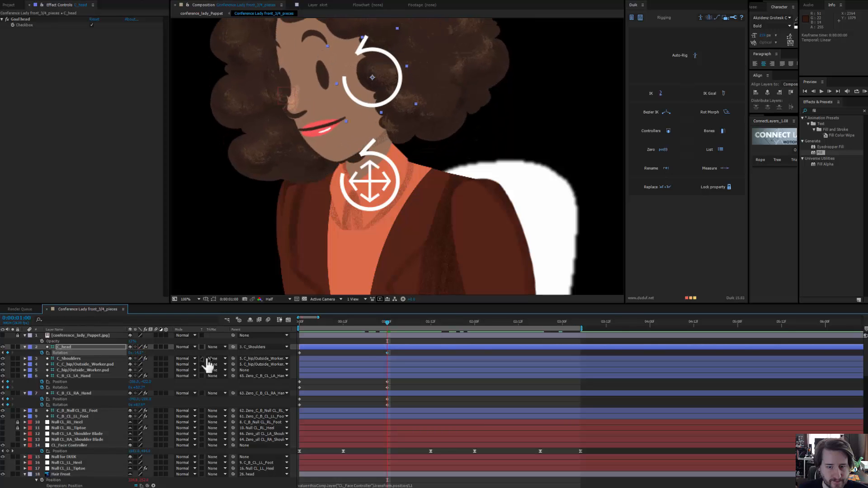
mouse_move(350, 322)
left_mouse_down()
mouse_move(289, 322)
mouse_move(334, 322)
left_mouse_up()
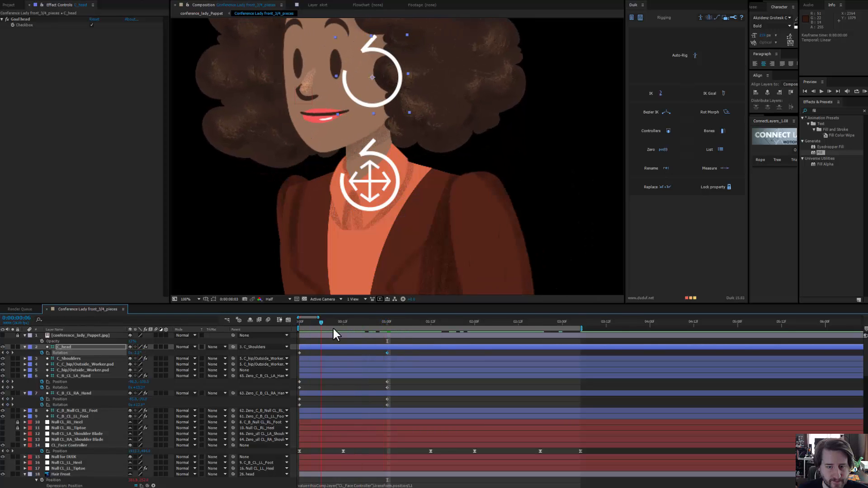
left_click_drag(386, 353, 336, 352)
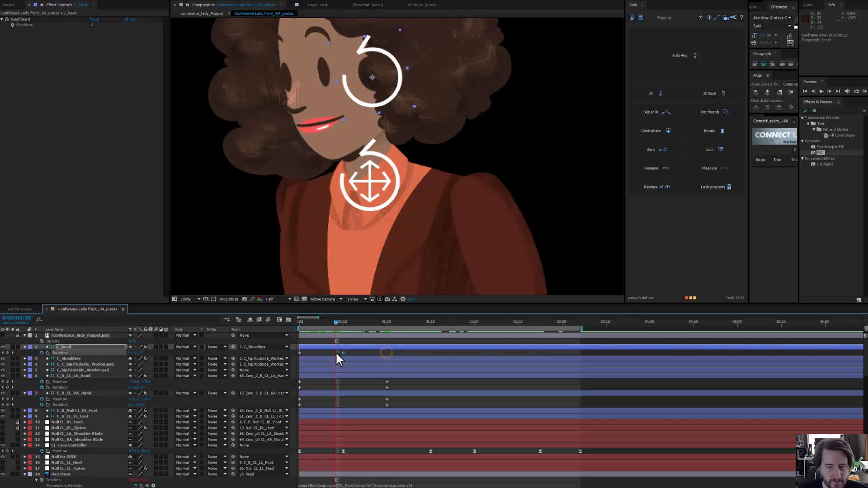
- Tilt C_head back clockwise at 0:00:02:00, and copy its frame 10 Rotation keyframe to 0:00:01:12
left_click_drag(313, 324, 475, 346)
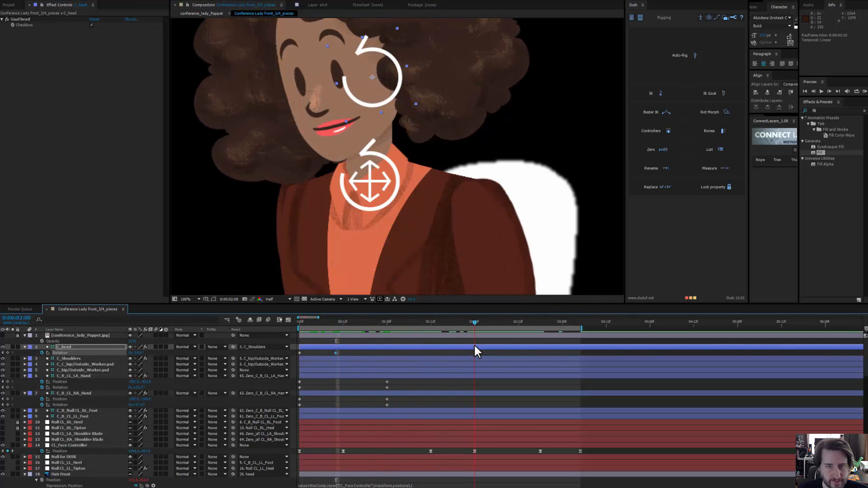
mouse_move(142, 354)
left_mouse_down()
mouse_move(158, 353)
mouse_move(147, 353)
left_mouse_up()
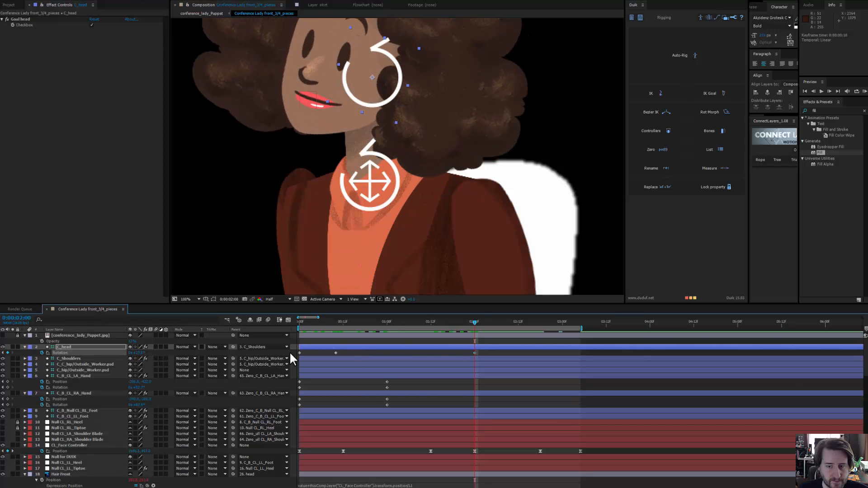
left_click_drag(457, 321, 431, 323)
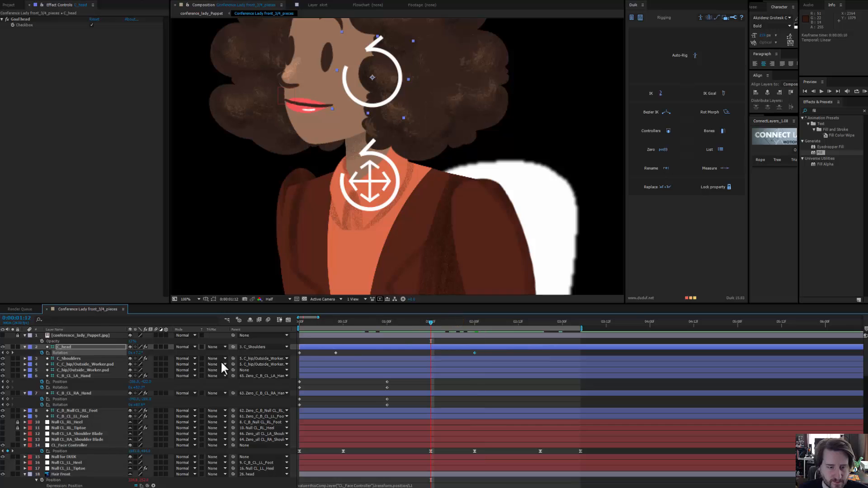
key("ctrl+v")
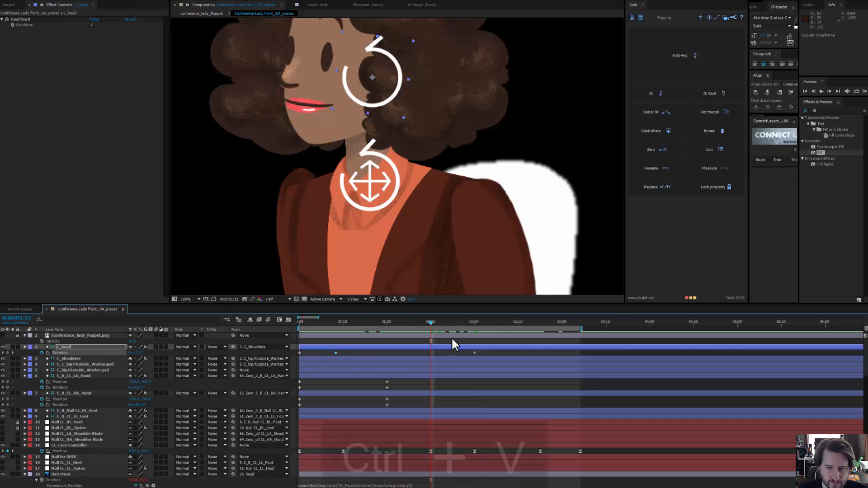
- Apply Easy Ease to C_head's Rotation keyframes at 0:00:01:12, 0:00:02:00, frame 0 and frame 10
left_click_drag(432, 323, 475, 344)
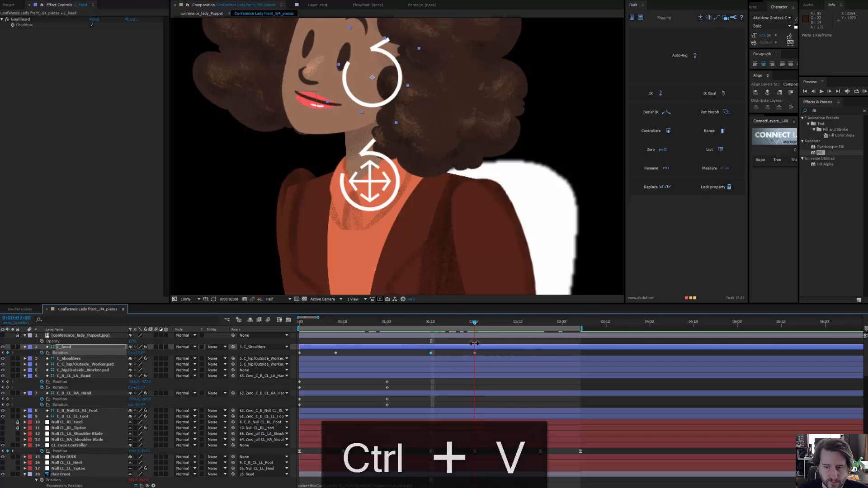
key("F9")
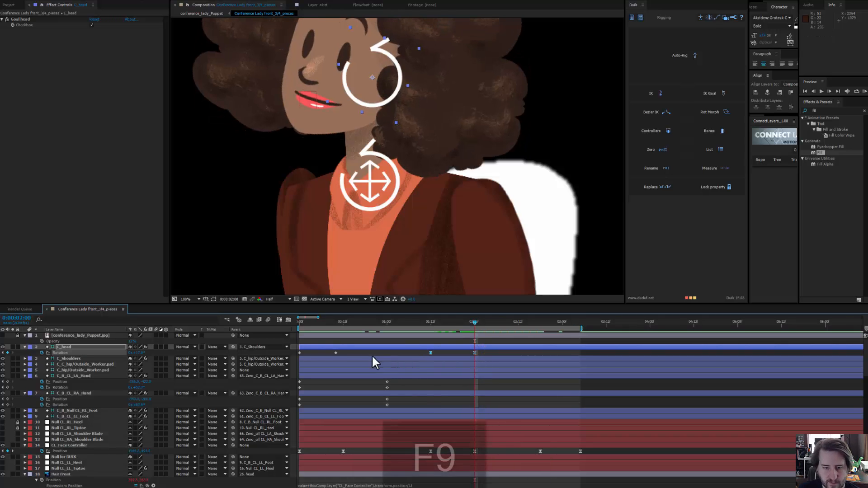
left_click_drag(340, 351, 296, 353)
key("F9")
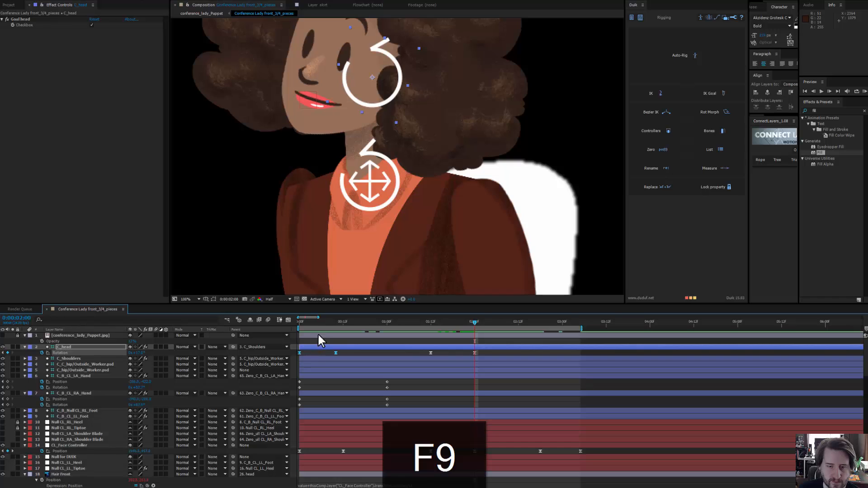
- Copy C_head's frame 10 Rotation keyframe to 0:00:02:18, in line with the face controller's keyframe
left_click_drag(313, 322, 488, 344)
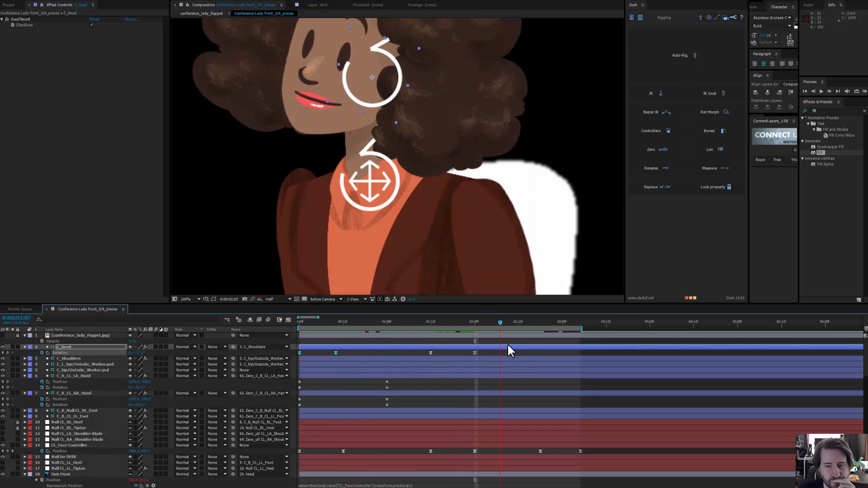
mouse_move(541, 346)
left_mouse_down()
mouse_move(558, 347)
mouse_move(544, 349)
left_mouse_up()
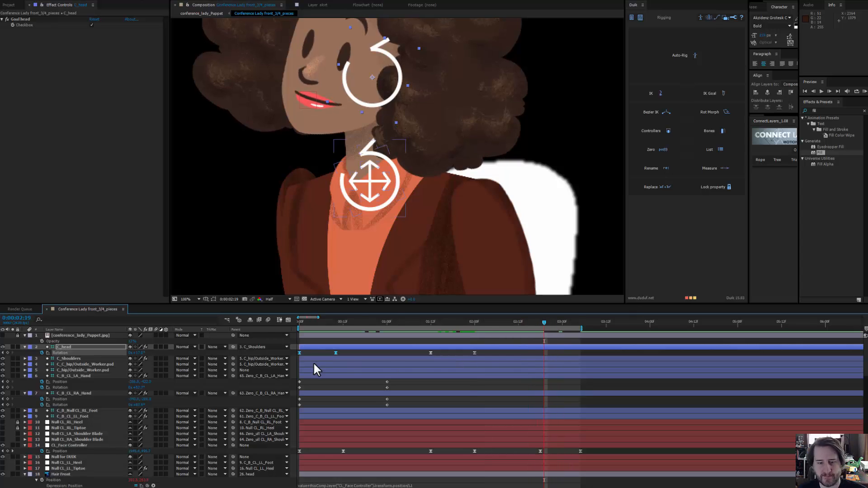
left_click(351, 352)
key("ctrl+c")
key("ctrl+v")
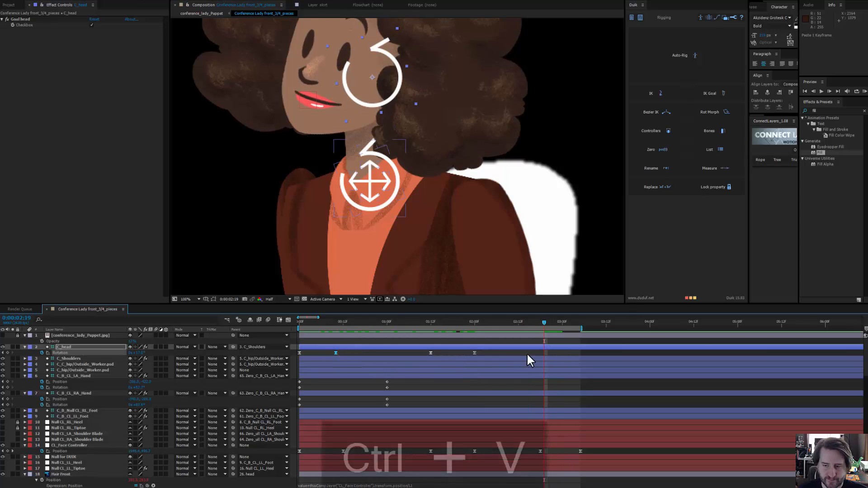
left_click_drag(544, 351, 541, 353)
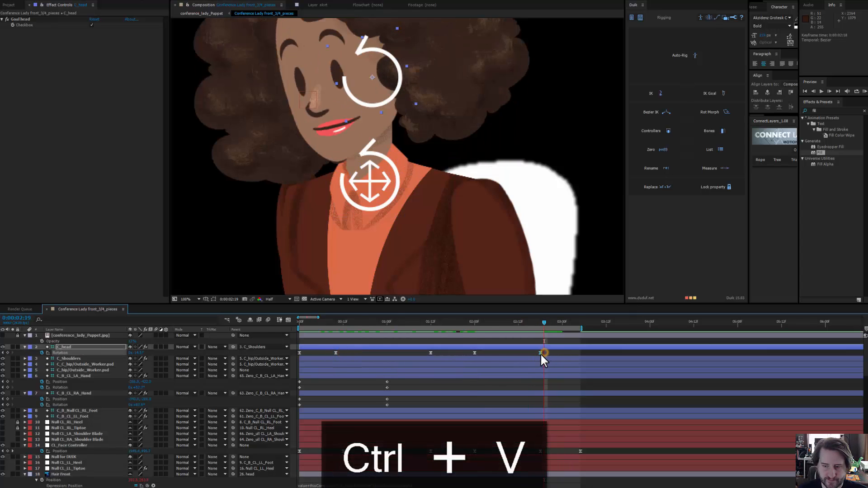
- Copy C_head's frame 0 Rotation keyframe to 0:00:03:05 to return the head to its starting angle
left_click(306, 353)
key("ctrl+c")
left_click(581, 323)
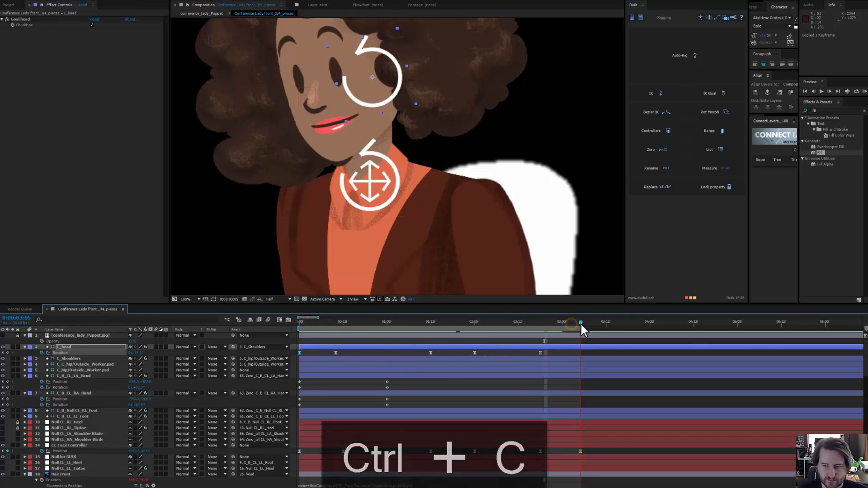
key("ctrl+v")
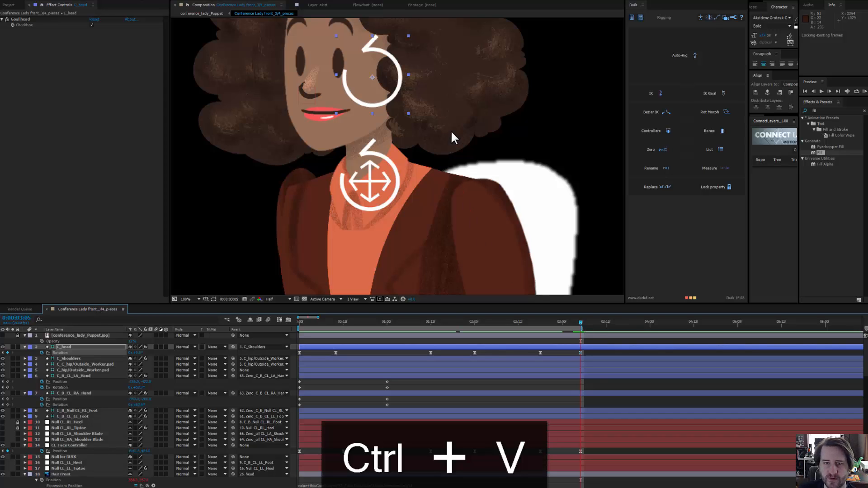
- Play back the head animation and scrub to 0:00:01:10 to inspect how the hair fits around the tilted face
left_click_drag(461, 150, 476, 246)
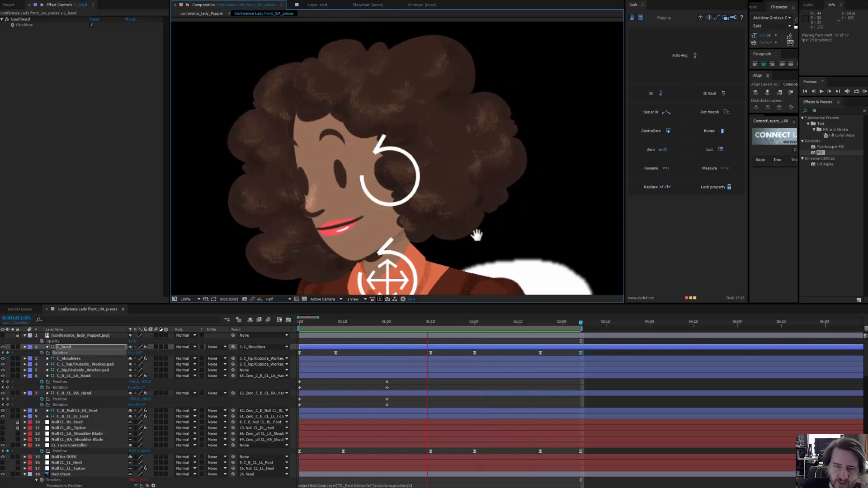
key("space")
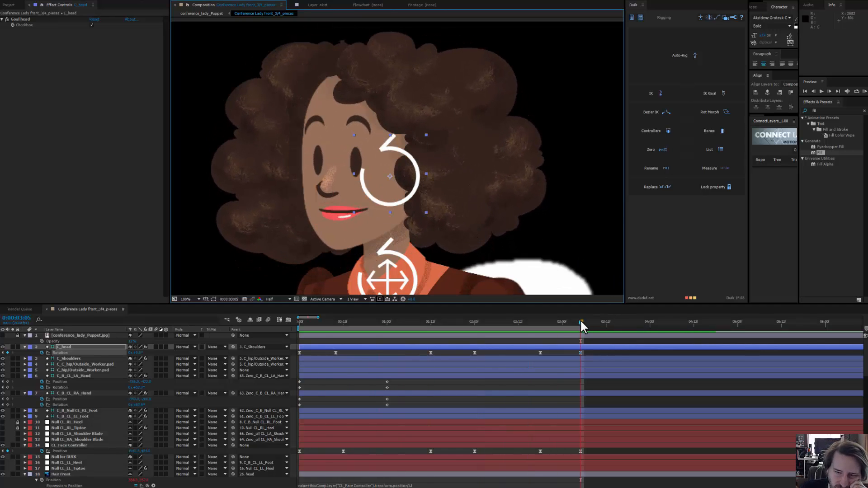
left_click_drag(580, 320, 425, 350)
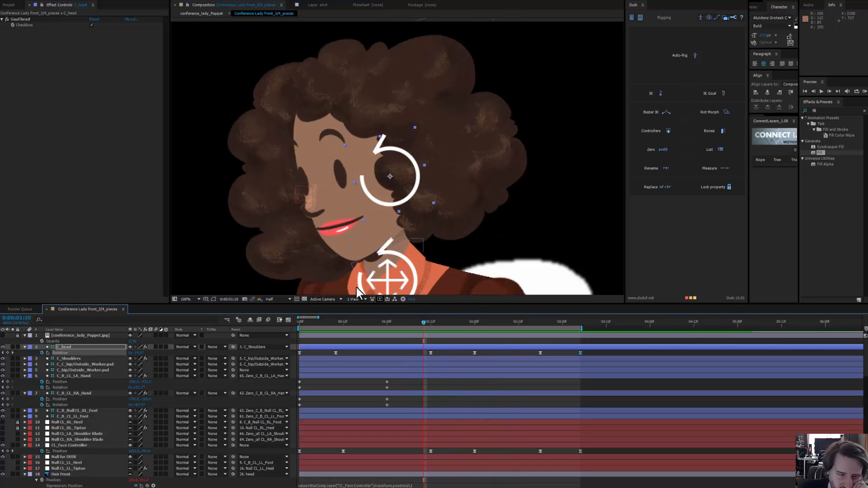
left_click(253, 242)
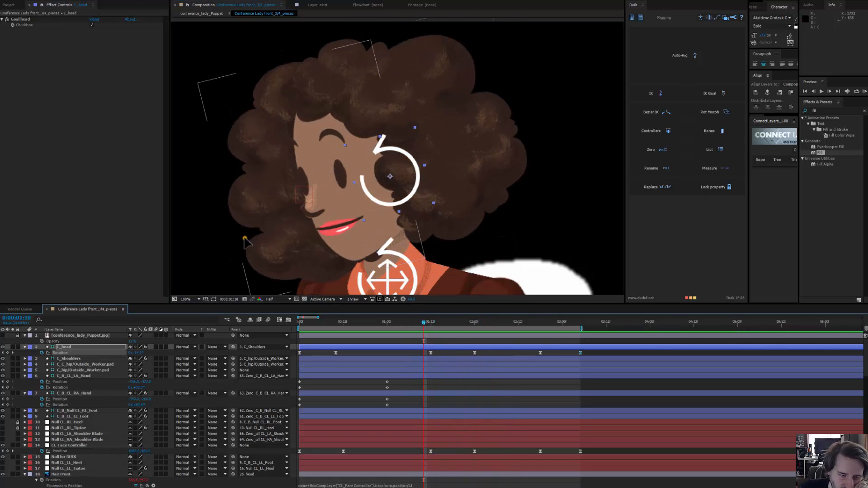
- Move the Hair Back layer below the neck layer in the stack and scrub the timeline to check the head
scroll(107, 410, "down", 3)
scroll(106, 408, "down", 5)
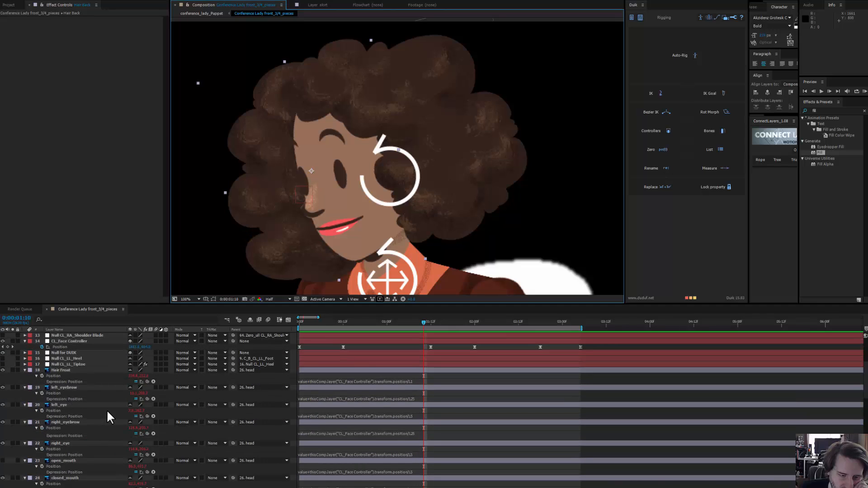
scroll(106, 408, "down", 1)
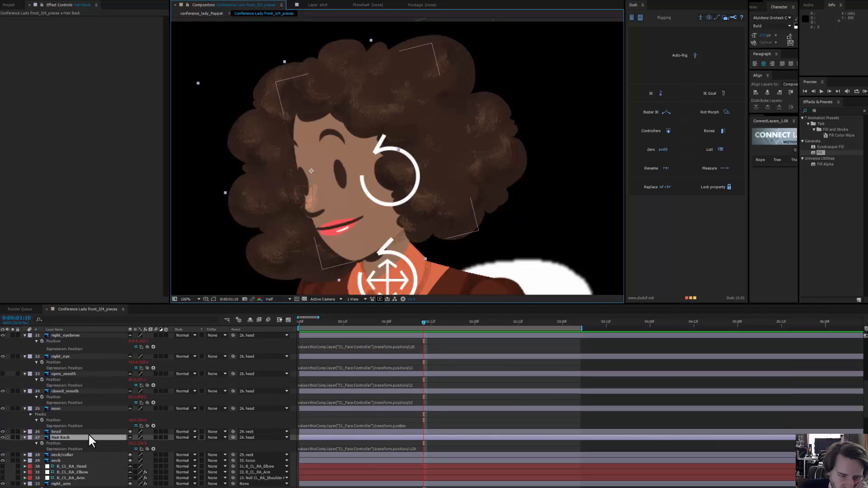
left_click_drag(75, 437, 74, 460)
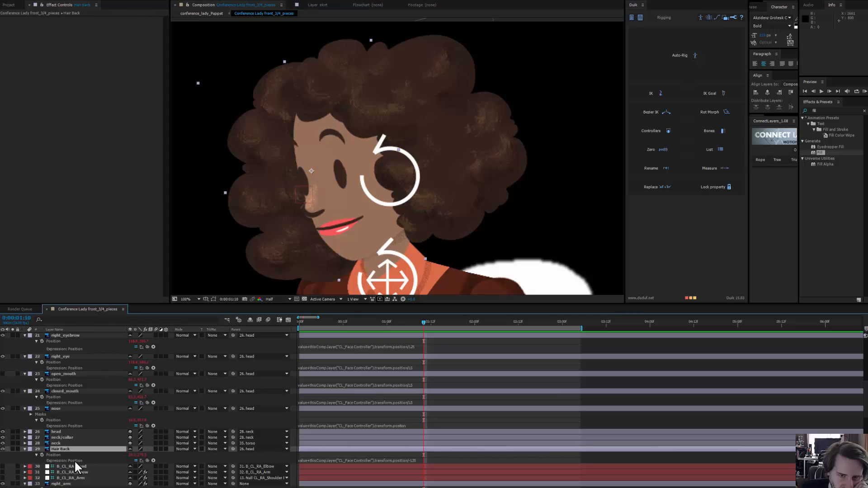
left_click_drag(345, 216, 349, 166)
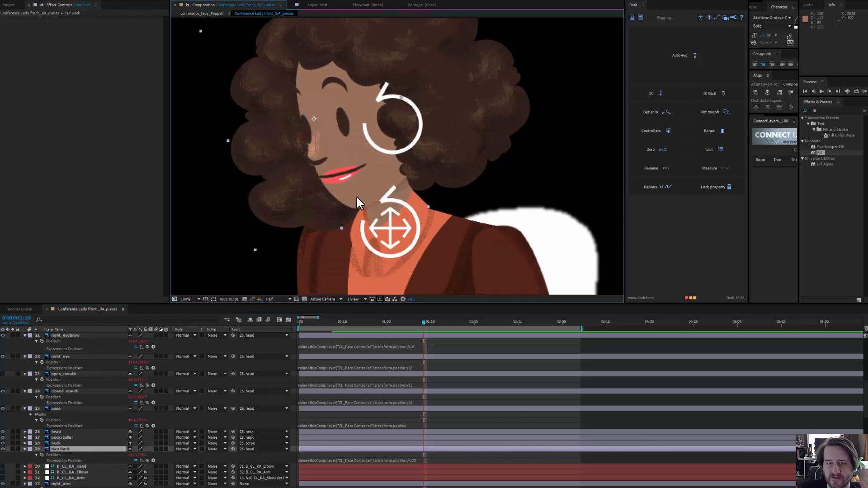
left_click_drag(418, 320, 383, 338)
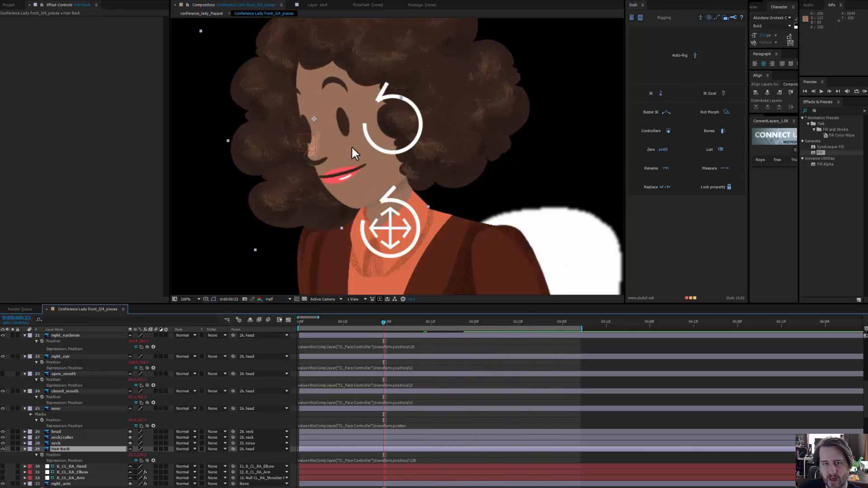
- Reposition the anchor points of the Hair Back and Hair Front layers higher up, near the top of the head
left_click_drag(362, 197, 360, 195)
key("y")
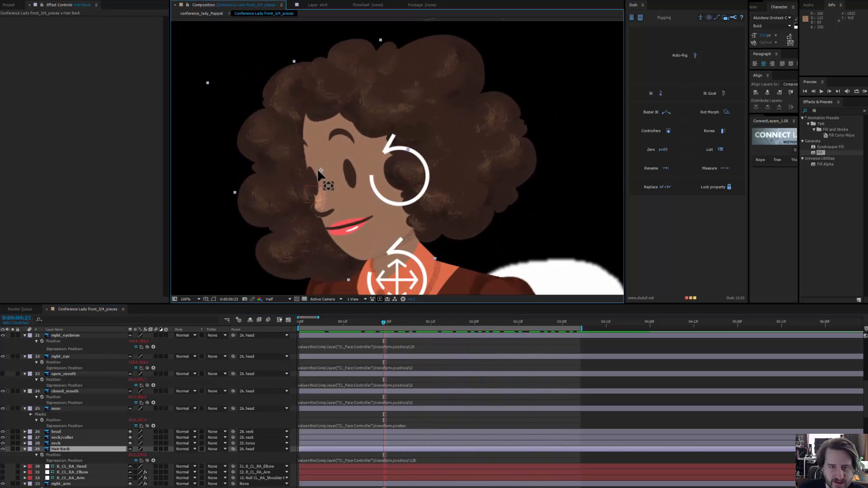
left_click_drag(320, 169, 322, 98)
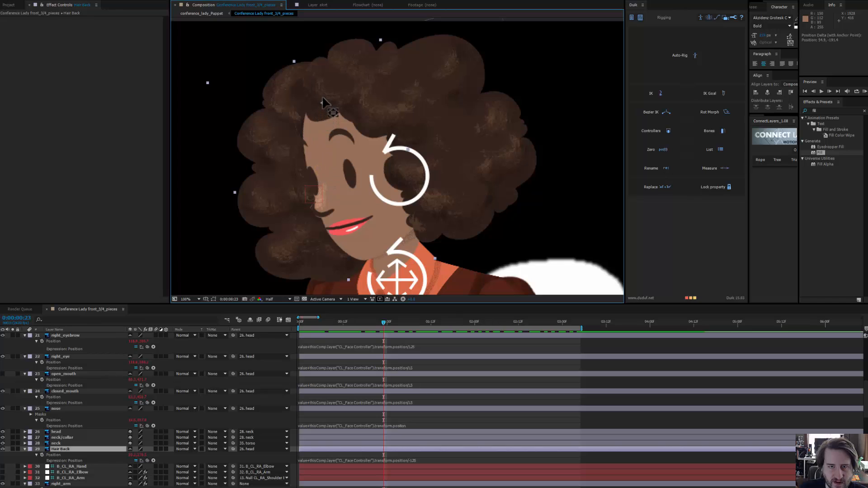
left_click(470, 106)
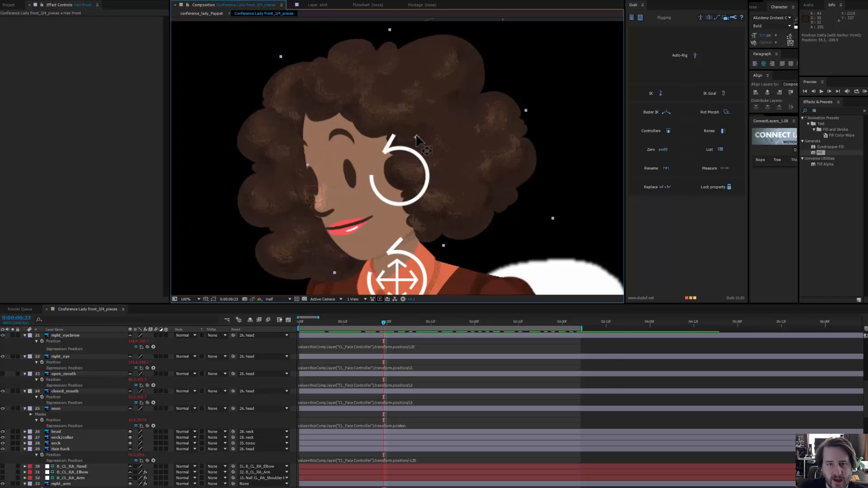
left_click_drag(419, 135, 359, 78)
- Try rotating the Hair Front layer slightly around its new anchor point, and undo the rotation
key("w")
left_click_drag(482, 171, 483, 173)
key("ctrl+z")
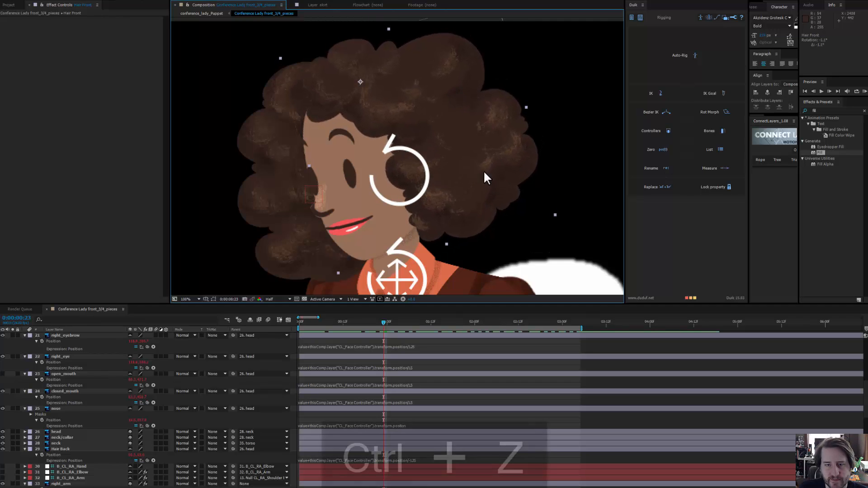
- Preview the head turn from near the start of the animation and return to the first frame
left_click(324, 322)
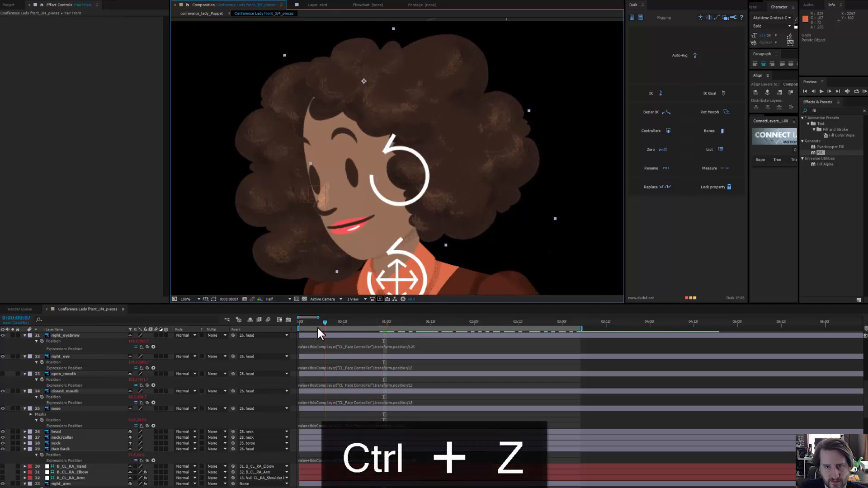
key("space")
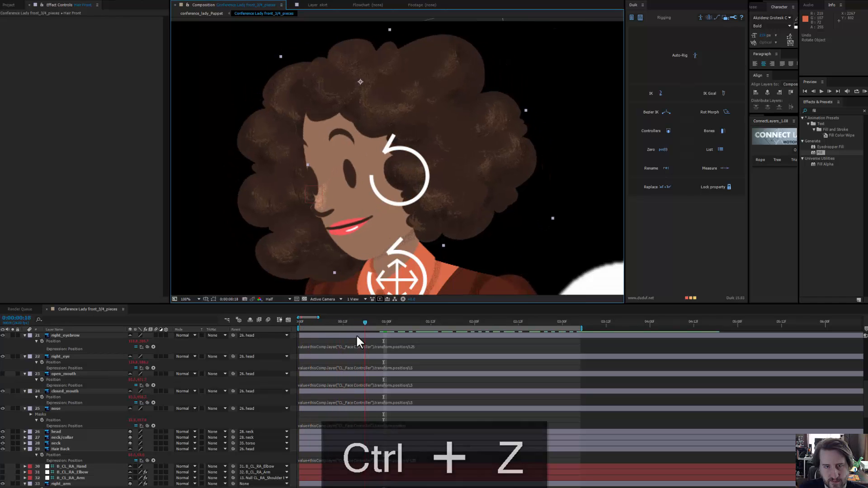
key("Home")
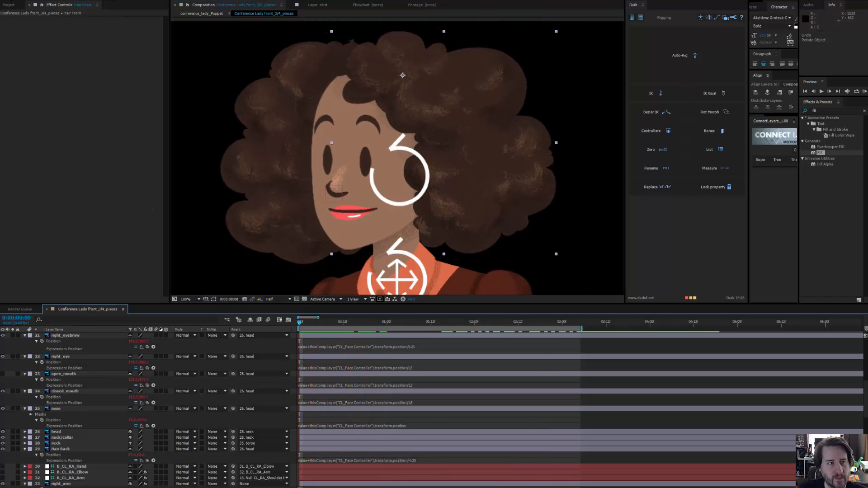
- Try Duik's Spring automation on the Hair Front layer, scrub through the head turn to test it, and undo it
left_click(10, 0)
left_click(17, 44)
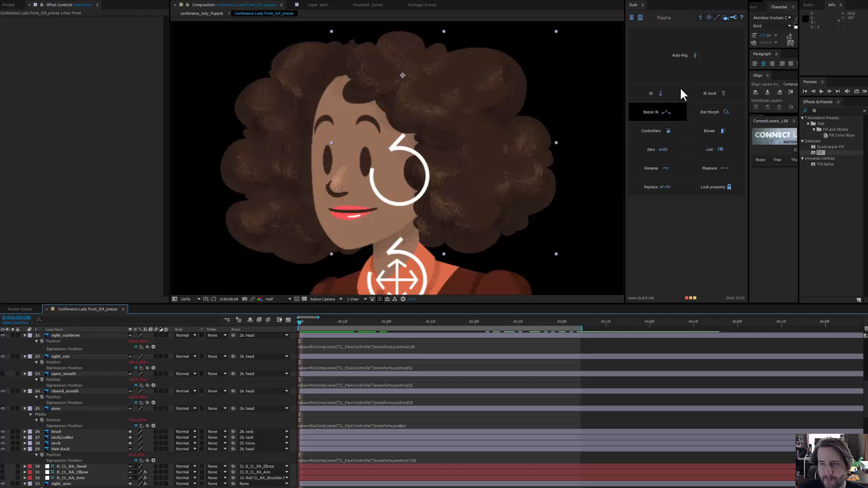
left_click(707, 17)
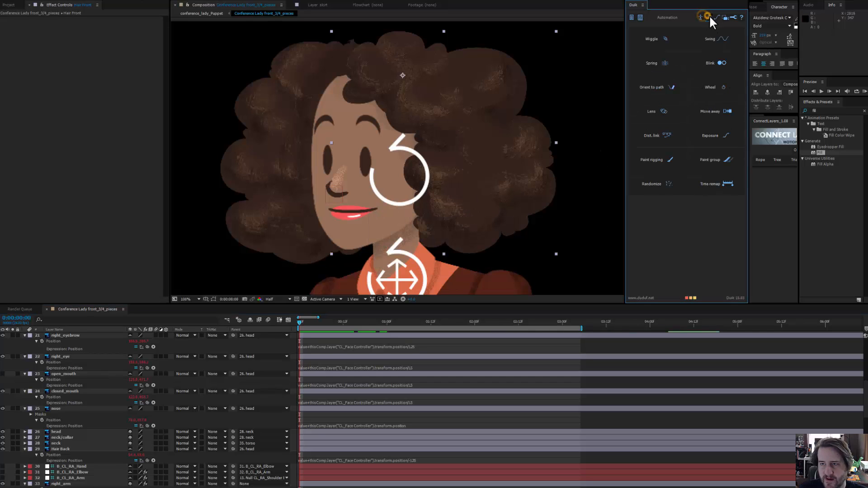
left_click(661, 66)
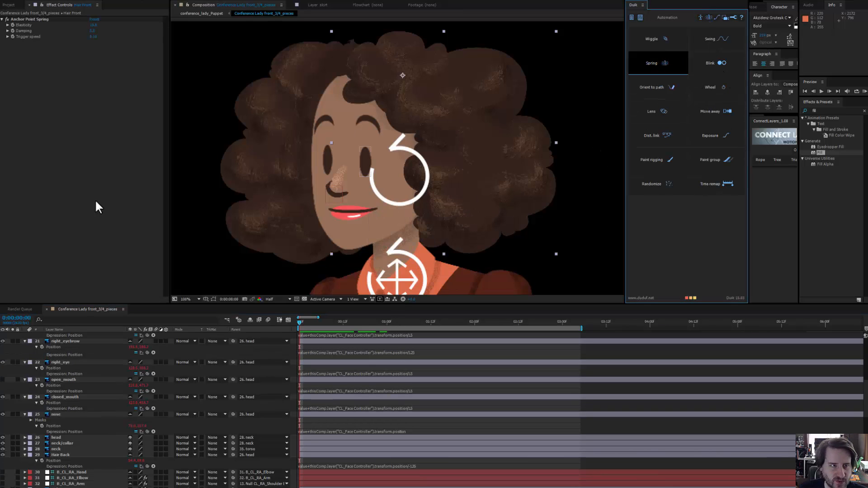
scroll(127, 411, "up", 8)
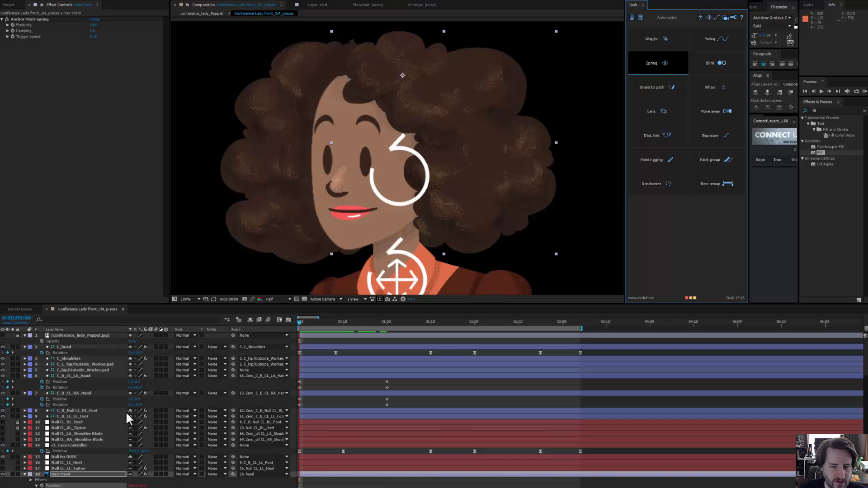
scroll(126, 411, "down", 1)
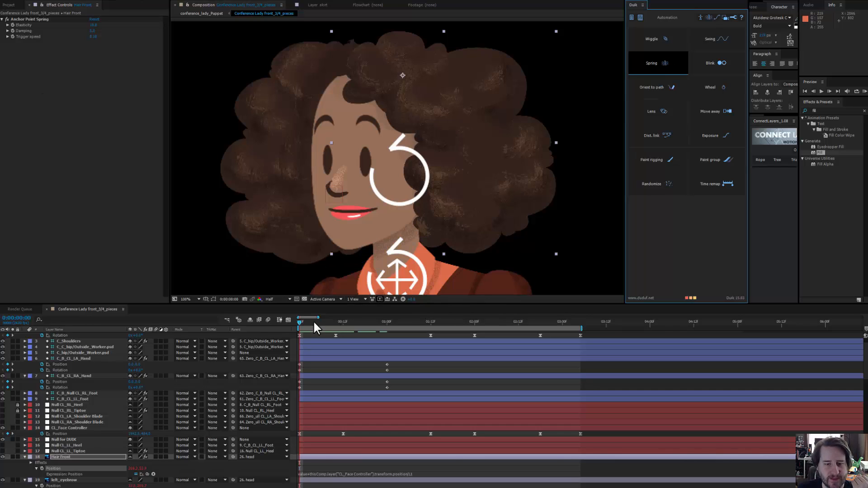
left_click_drag(315, 324, 380, 345)
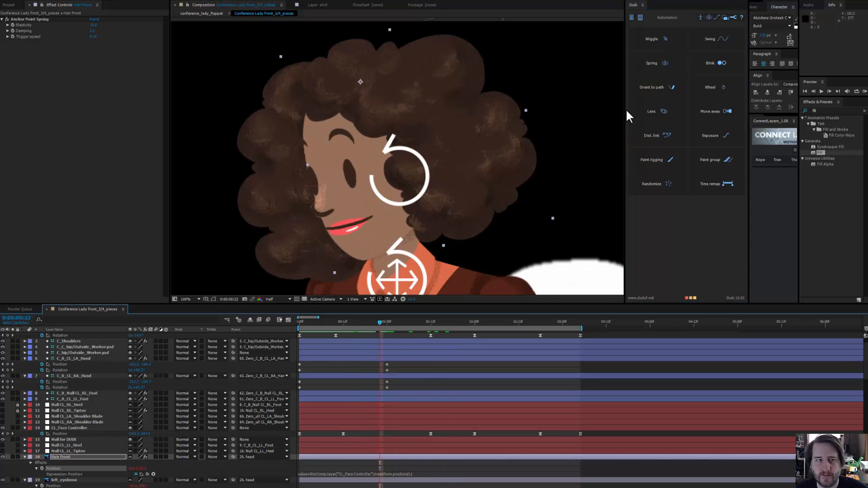
key("ctrl+z")
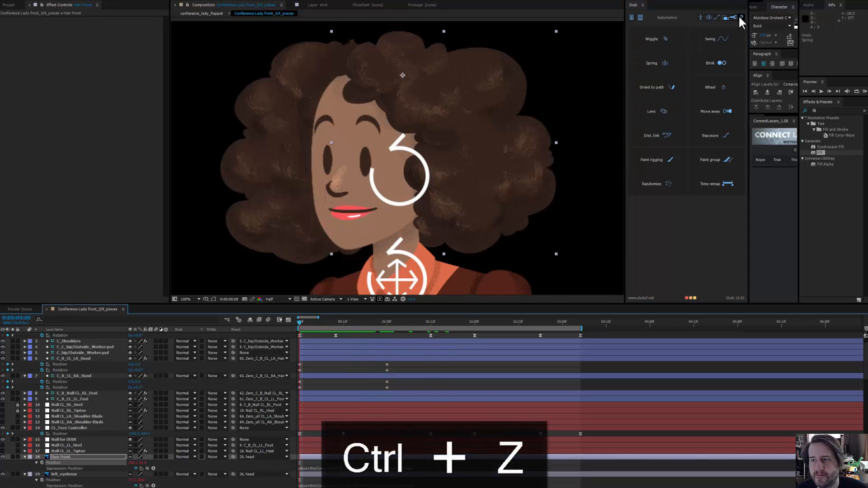
- Examine Duik's General, Rigging and Animation settings and its help page, and return to the automation tools
left_click(734, 17)
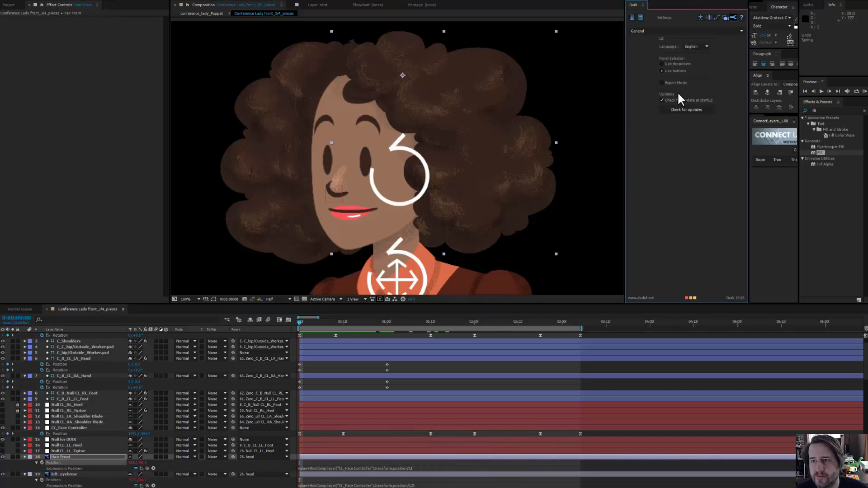
left_click(660, 31)
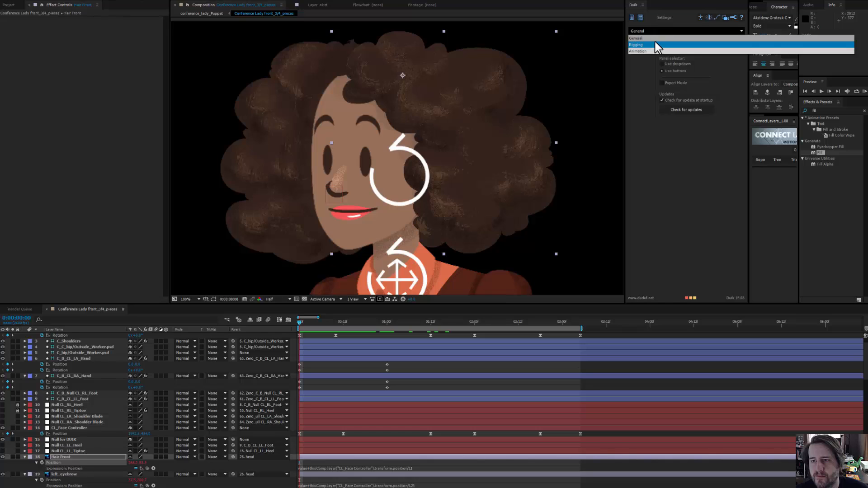
left_click(655, 41)
left_click(663, 31)
left_click(655, 49)
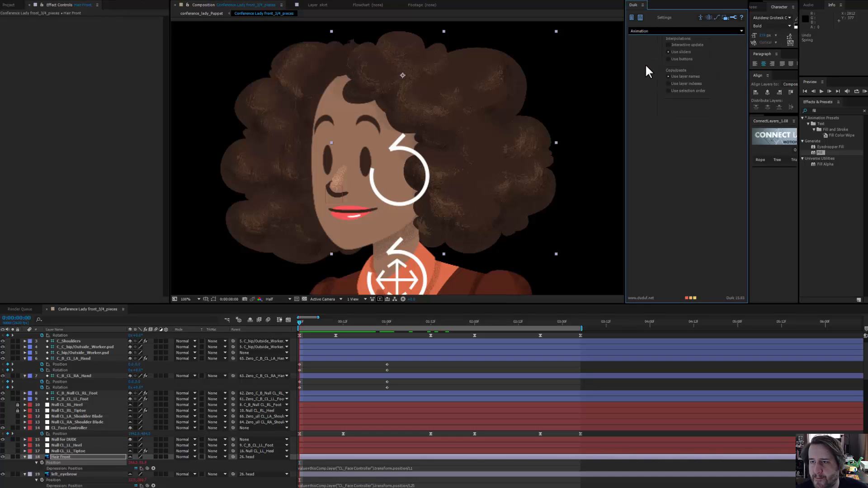
left_click(727, 29)
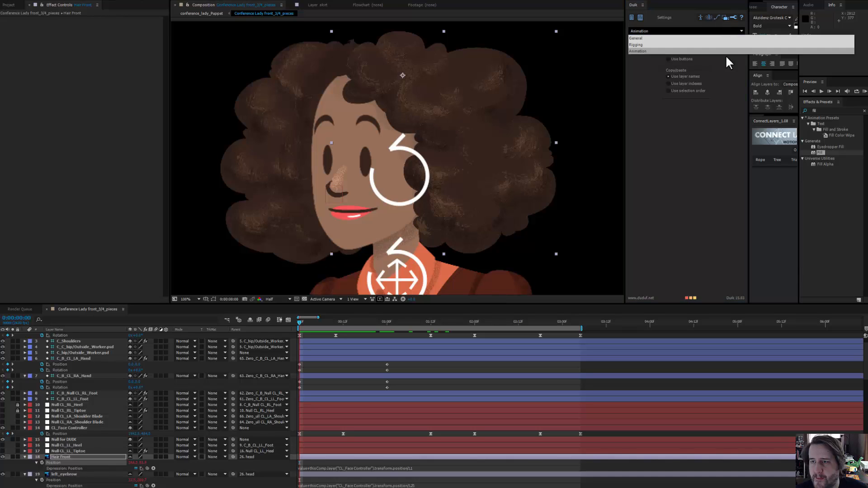
left_click(726, 73)
left_click(708, 17)
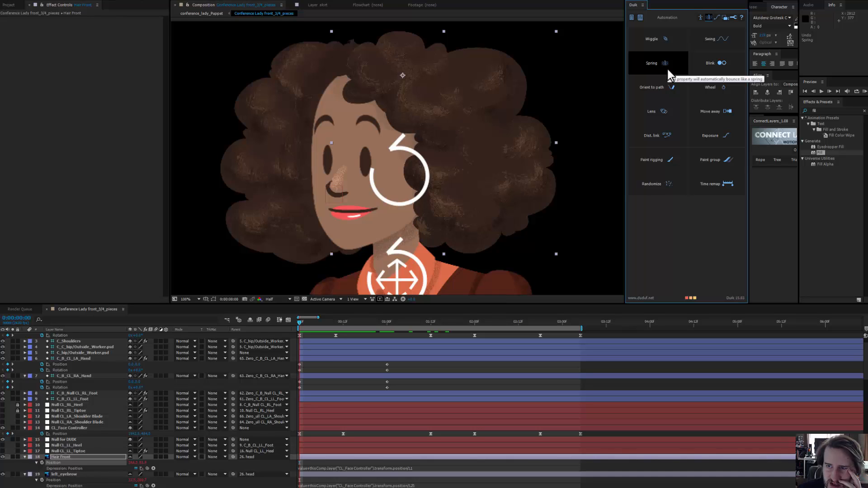
left_click(742, 17)
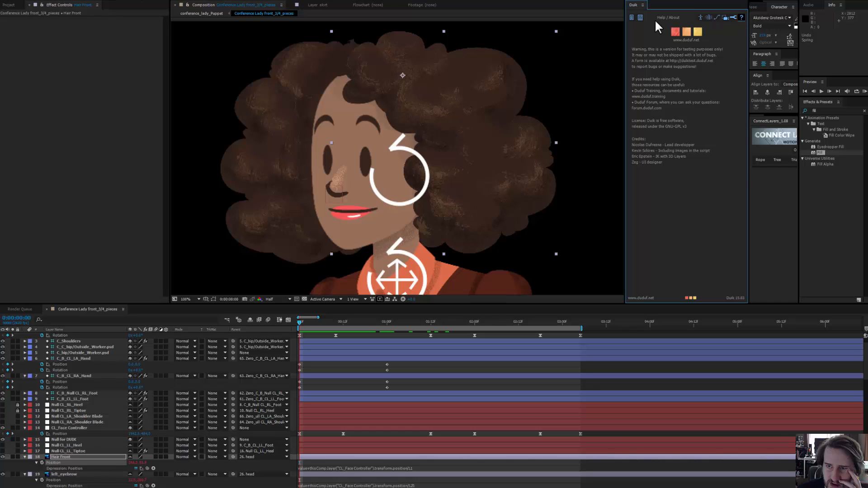
left_click(709, 16)
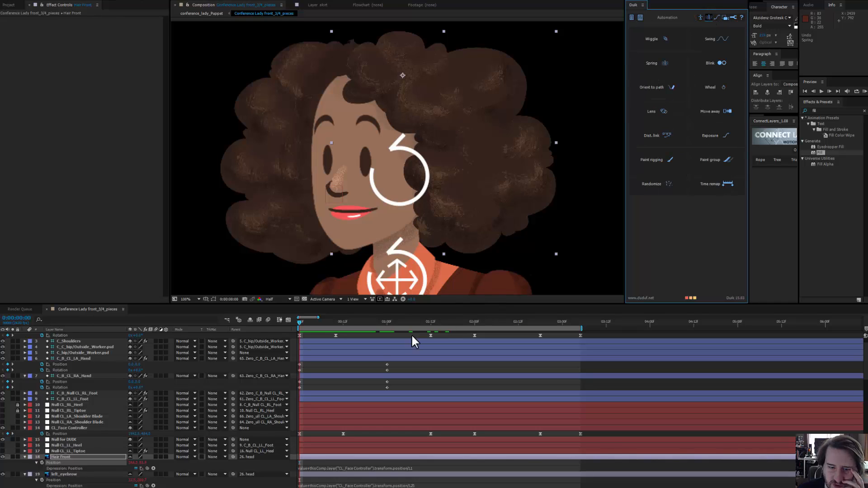
- Try applying Spring to the Hair Front layer's Rotation at the first frame, test it on the timeline, and undo it
left_click(299, 321)
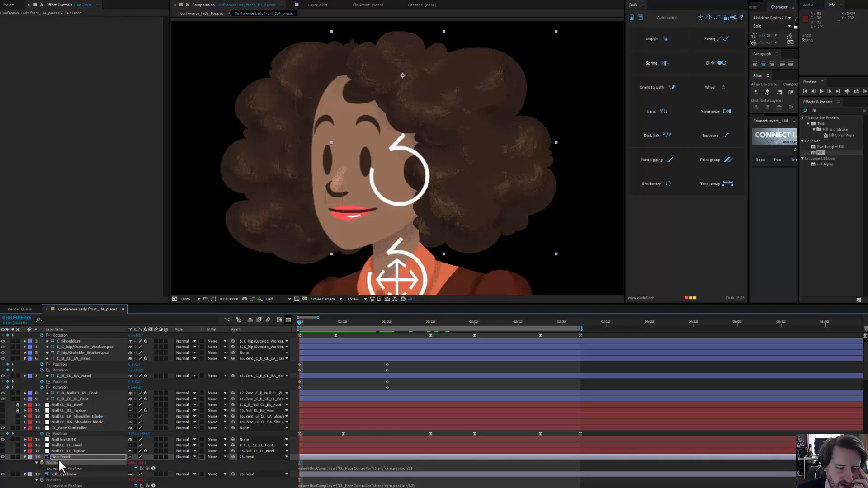
left_click(61, 457)
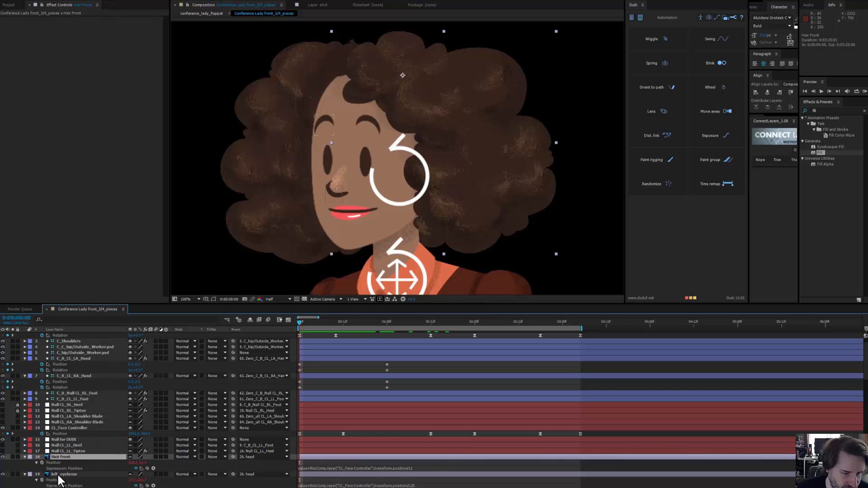
key("r")
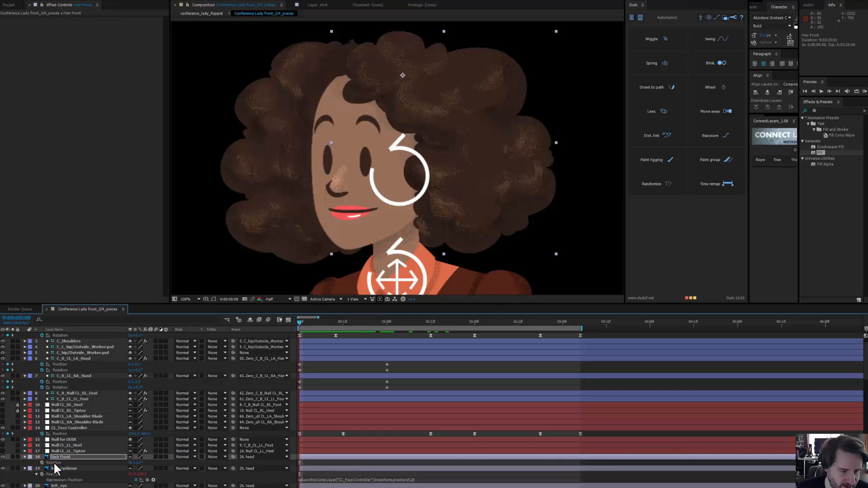
left_click(659, 64)
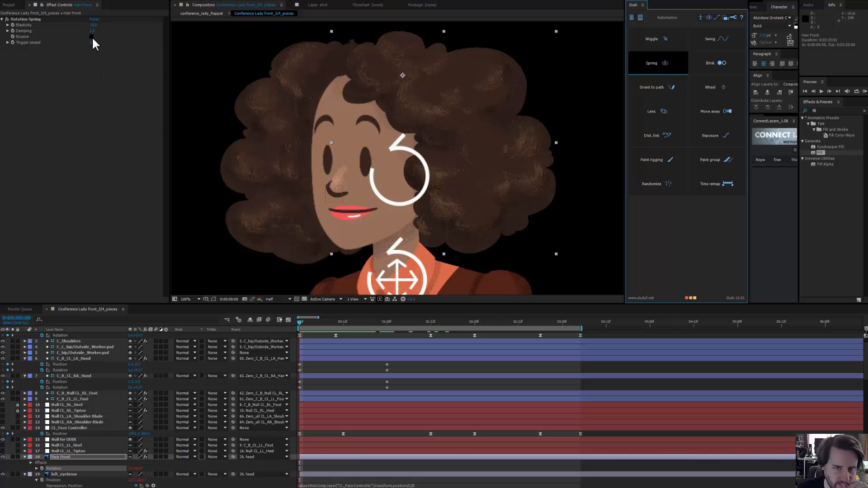
left_click_drag(310, 320, 290, 331)
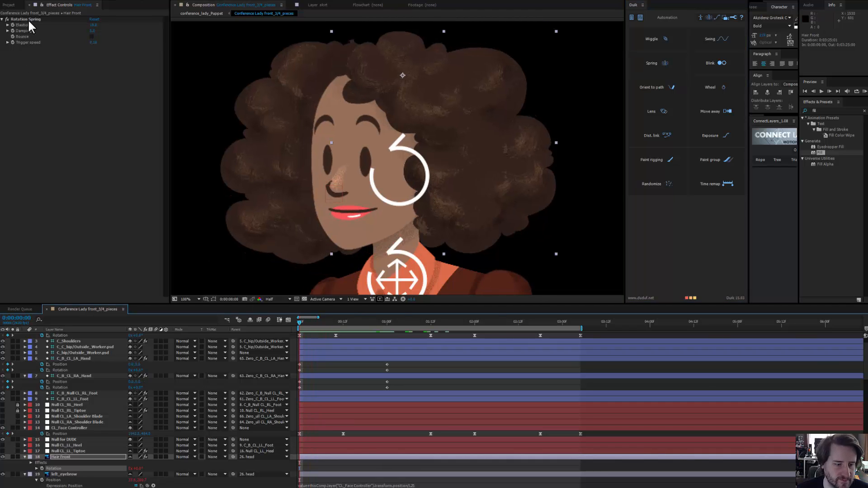
key("ctrl+z")
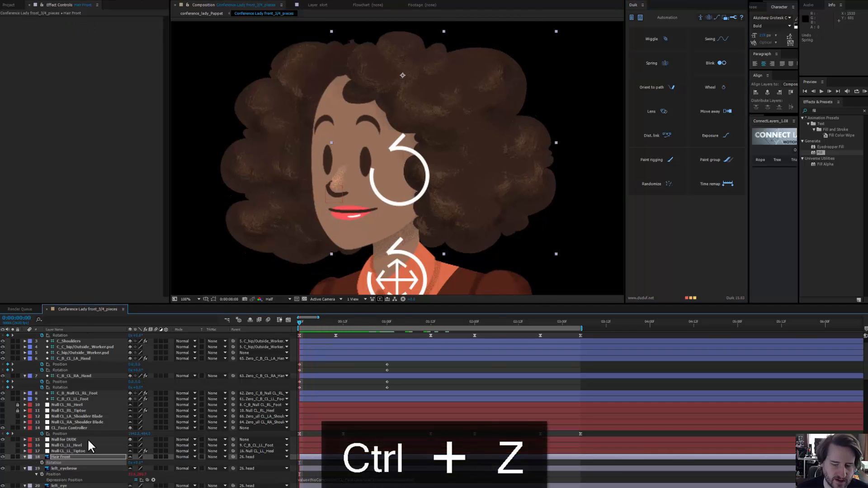
- Apply Duik's Spring to the Hair Front layer's Position using the "Simulated - Heavy computing" method
key("p")
left_click(52, 464)
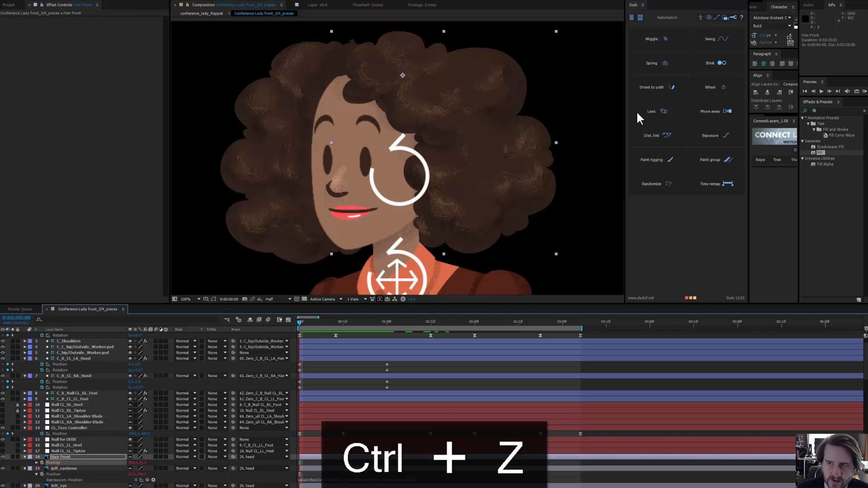
left_click(660, 65)
left_click(659, 65)
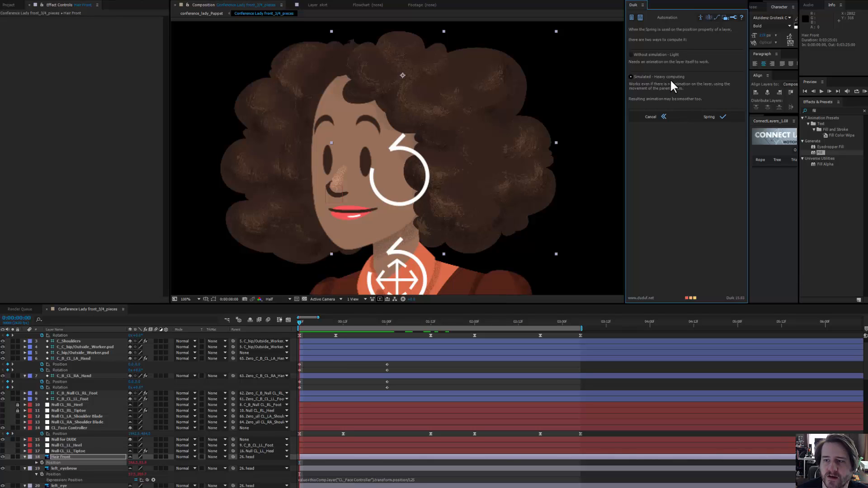
left_click(708, 116)
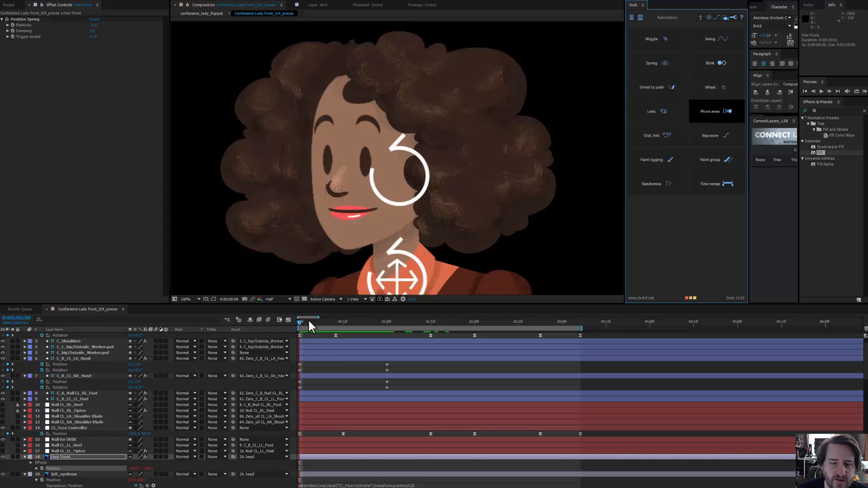
- Try moving the Hair Front layer back over the head at frame 13, and undo the move
left_click(348, 322)
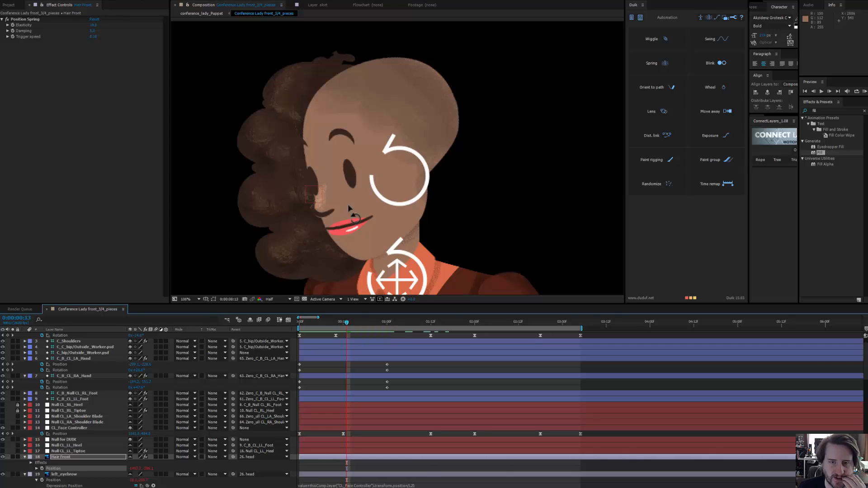
scroll(348, 206, "down", 2)
left_click_drag(267, 171, 394, 156)
key("ctrl+z")
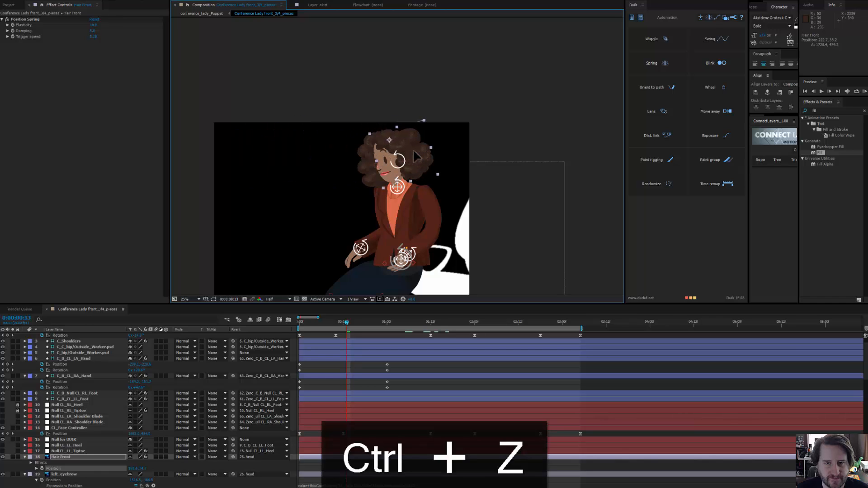
- Realign the Hair Front layer with the head at the first frame
scroll(396, 156, "up", 1)
left_click_drag(357, 327, 299, 322)
scroll(421, 159, "up", 1)
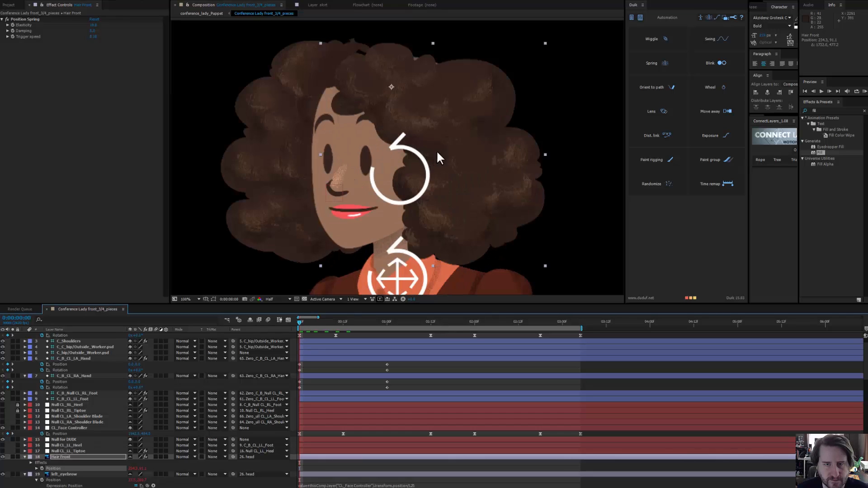
left_click_drag(443, 135, 435, 133)
key("comma")
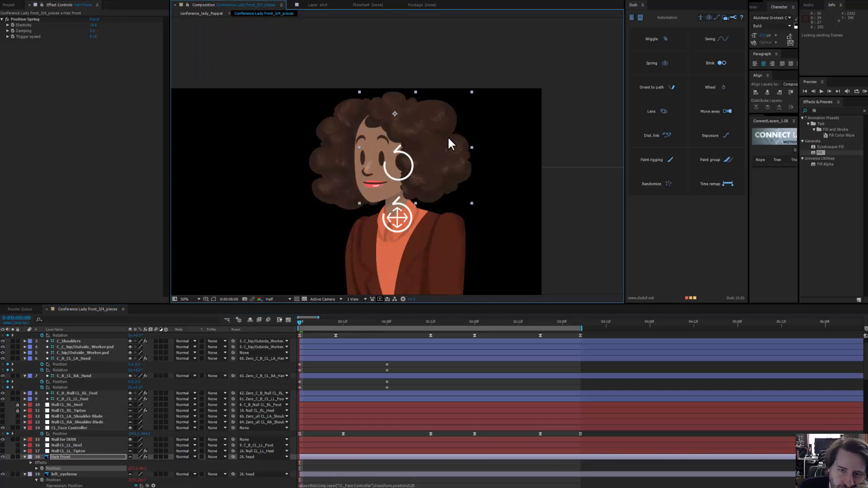
- Play the animation to test the hair spring, and undo the Hair Front reposition together with the Spring automation
key("space")
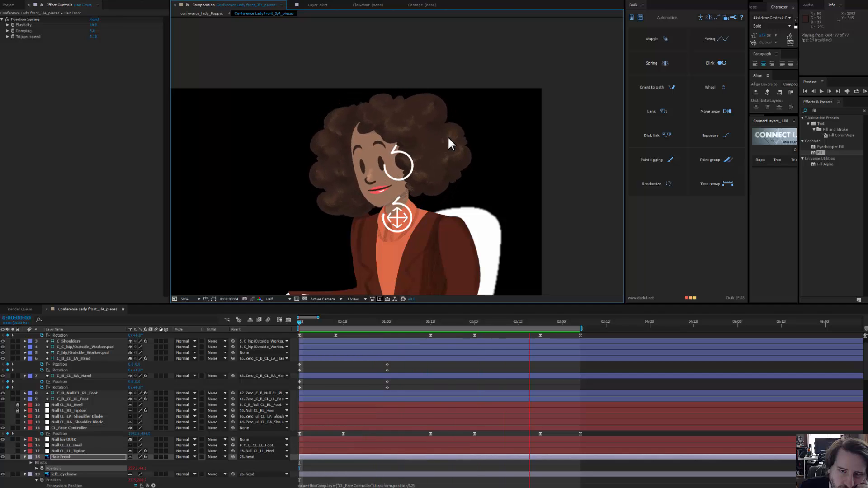
key("space")
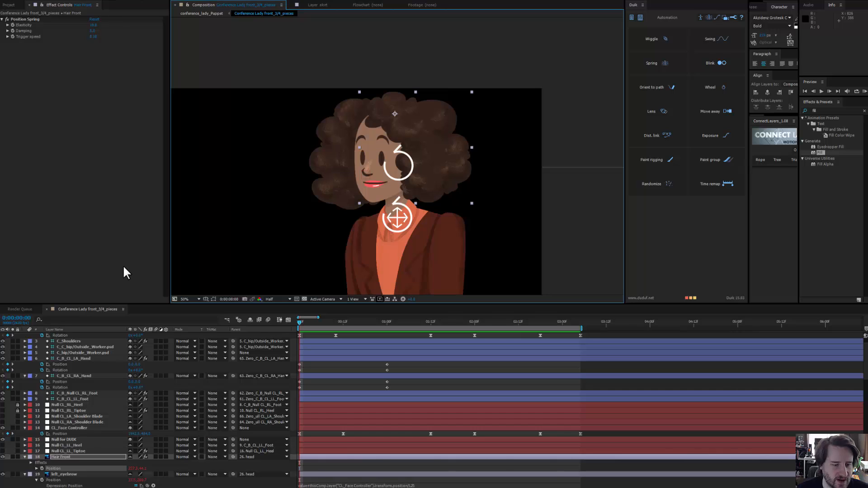
key("ctrl+z")
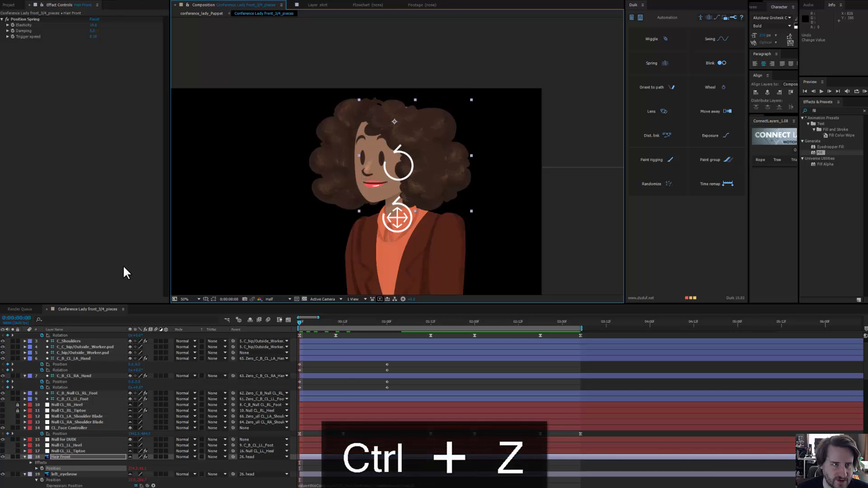
key("ctrl+z")
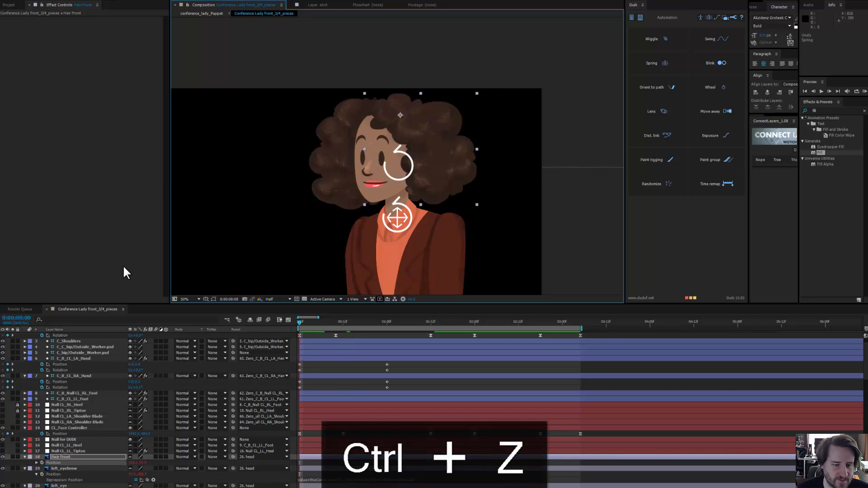
- Check the head turn up to frame 12 and edit the Hair Back layer's Position expression
left_click(309, 322)
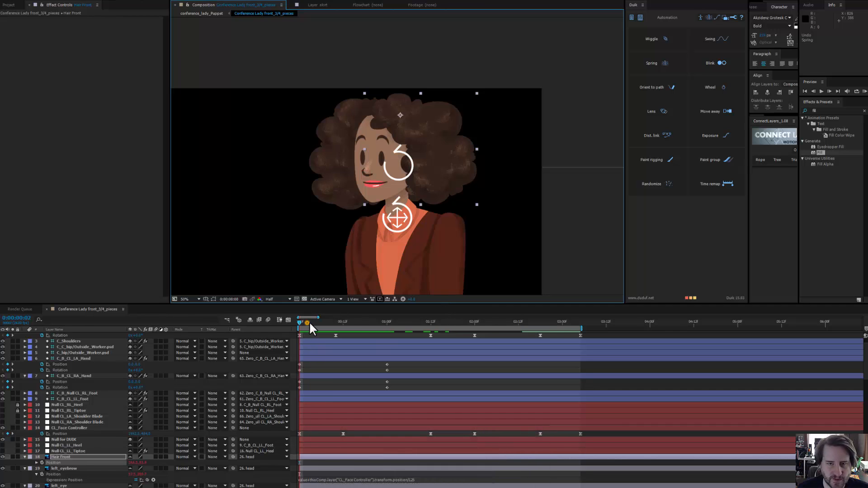
left_click_drag(308, 322, 325, 335)
mouse_move(341, 335)
left_mouse_down()
mouse_move(307, 335)
mouse_move(351, 343)
mouse_move(343, 344)
left_mouse_up()
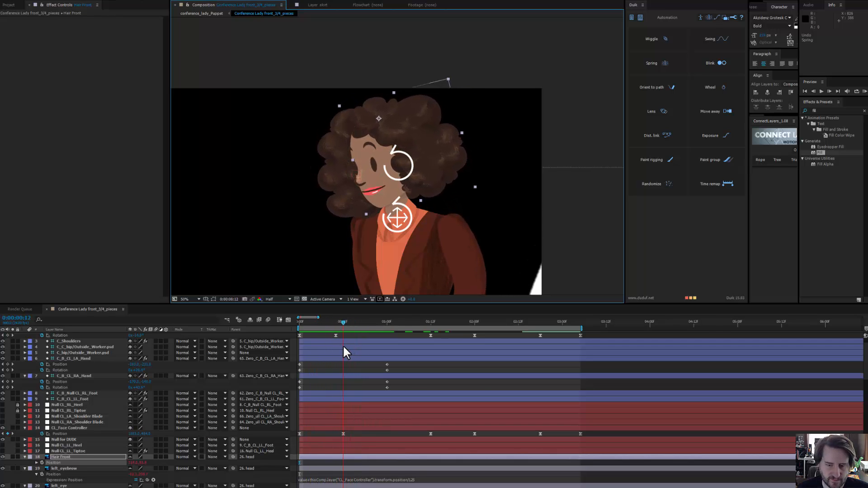
scroll(427, 468, "down", 5)
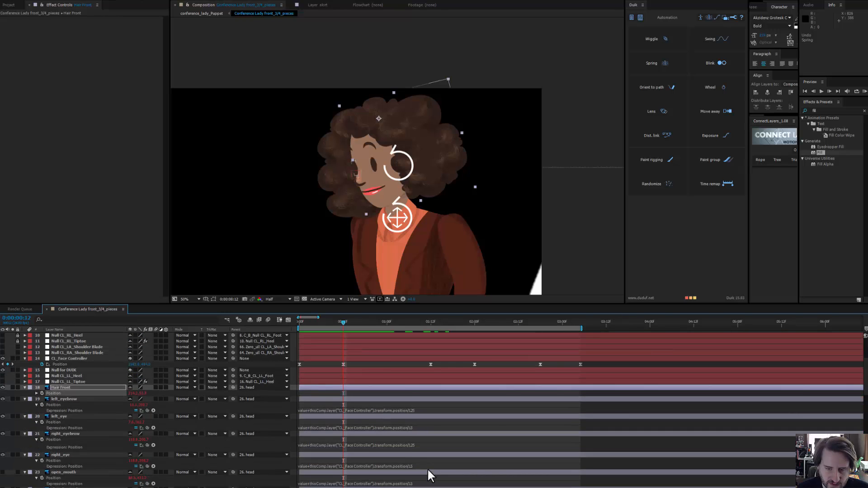
scroll(427, 467, "down", 4)
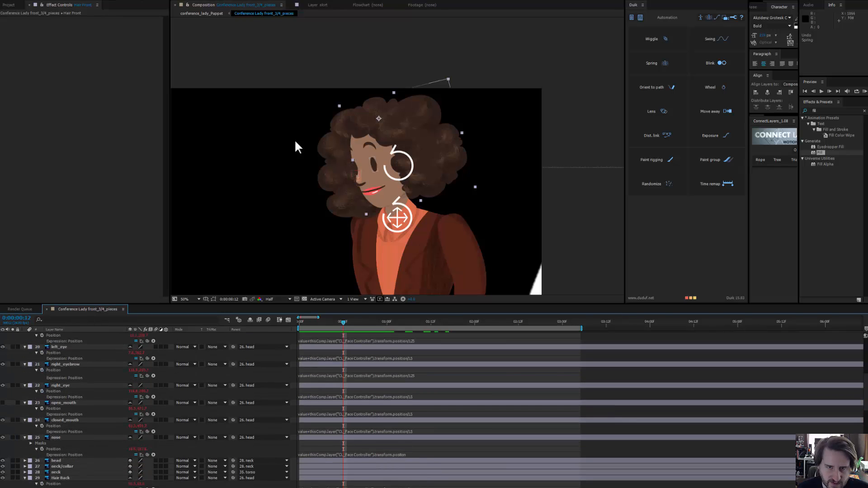
left_click(319, 167)
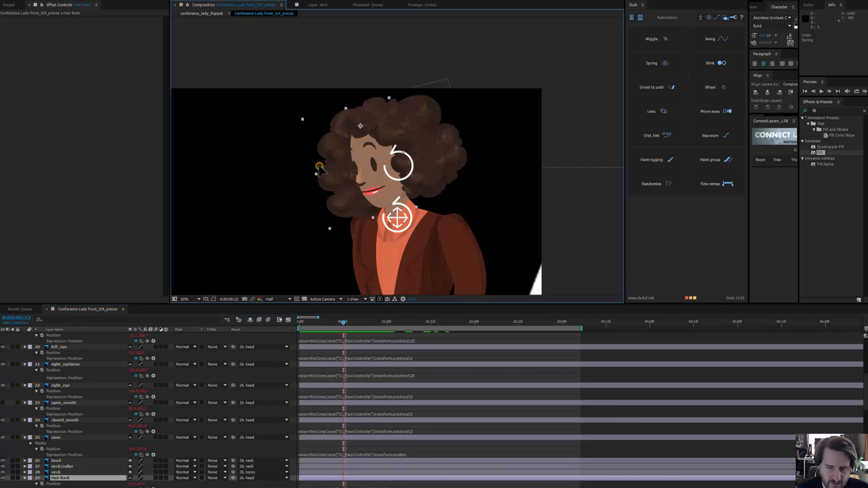
left_click(416, 485)
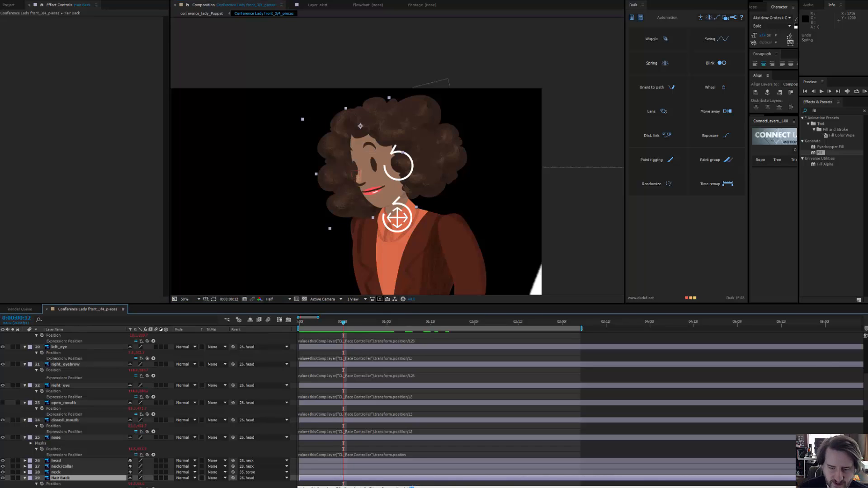
key("Return")
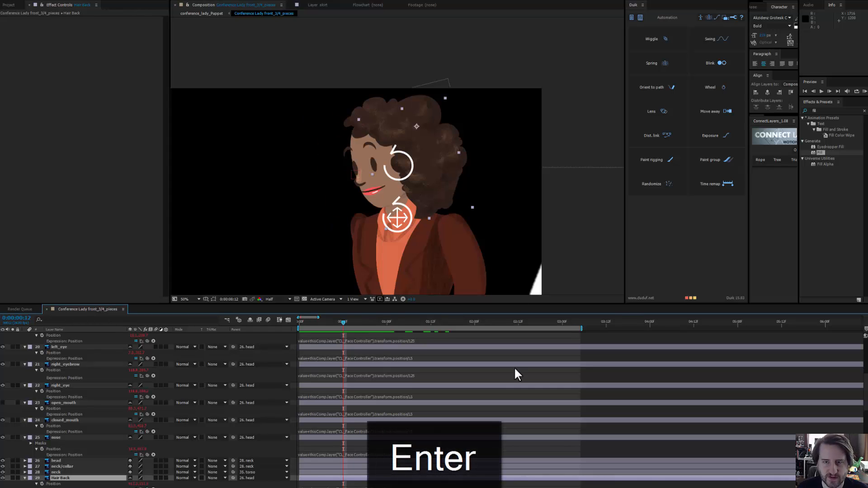
- Show the conference_lady_Puppet.jpg reference layer at the first frame
left_click_drag(337, 323, 298, 322)
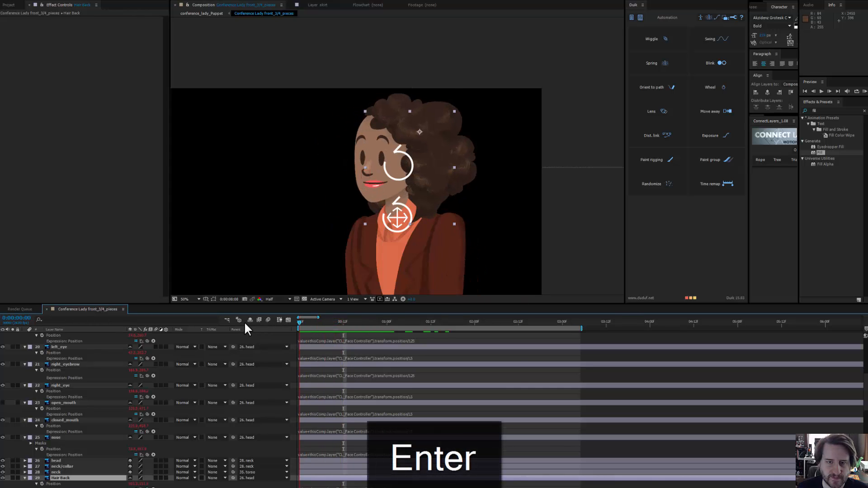
scroll(62, 375, "up", 3)
scroll(61, 375, "up", 5)
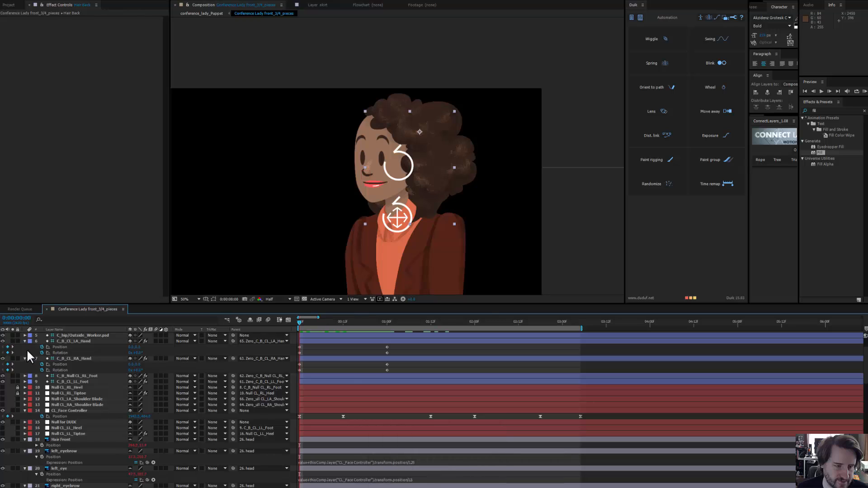
left_click(3, 336)
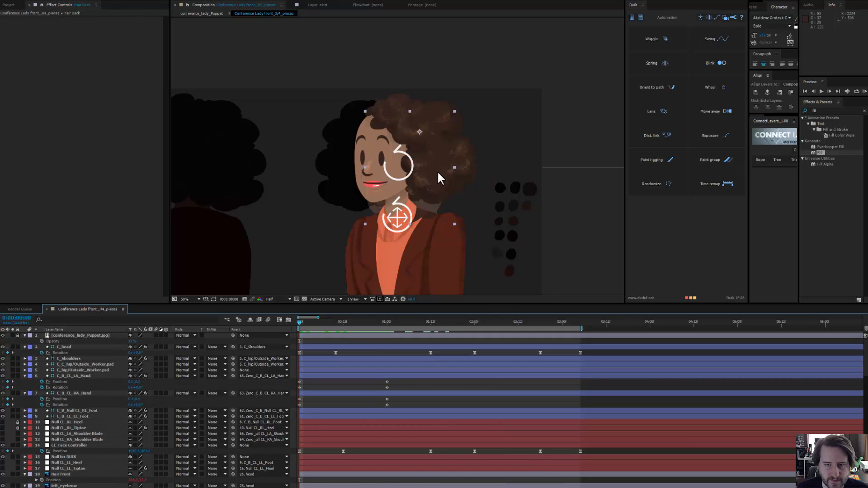
- Reposition the Hair Back layer to match the hair in the reference image, and preview the animation
left_click_drag(440, 174, 390, 159)
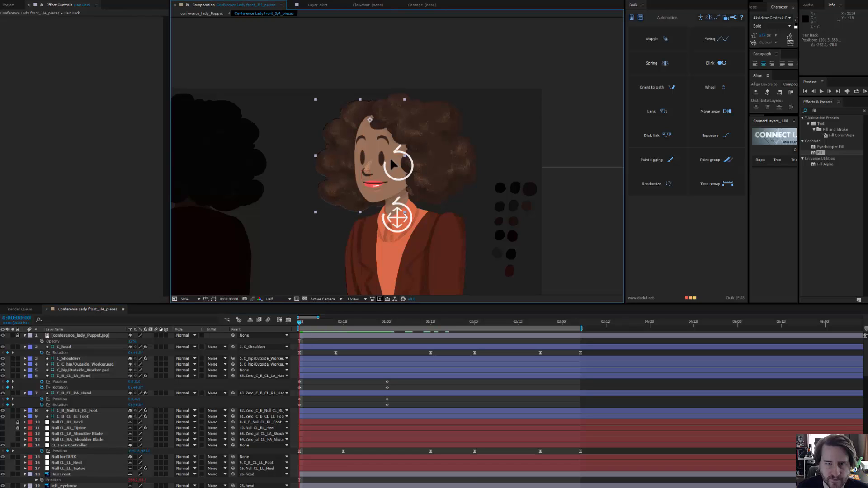
key("Up")
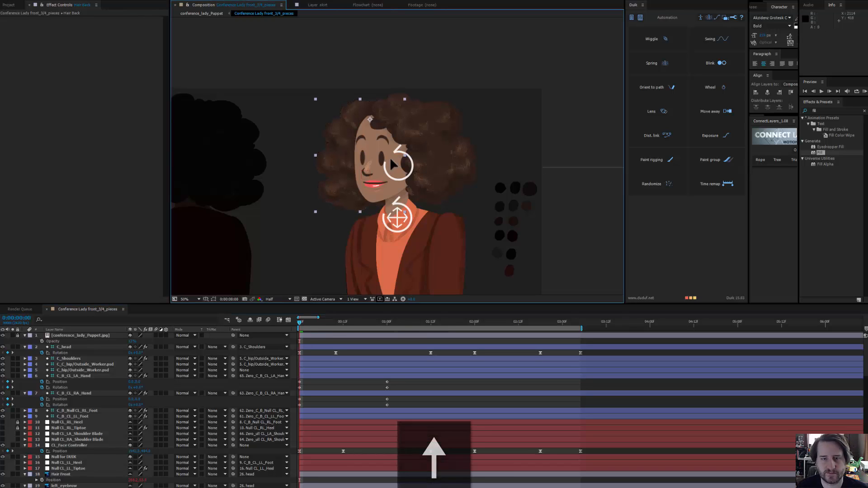
key("Right")
key("Left")
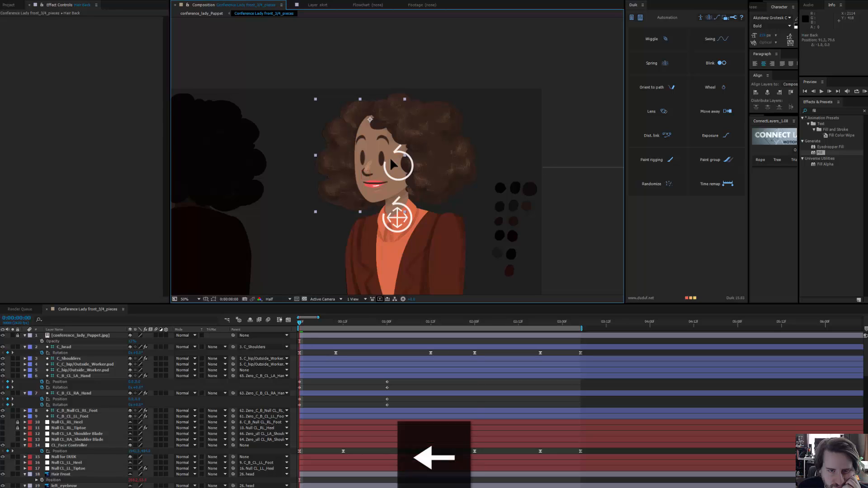
key("Right")
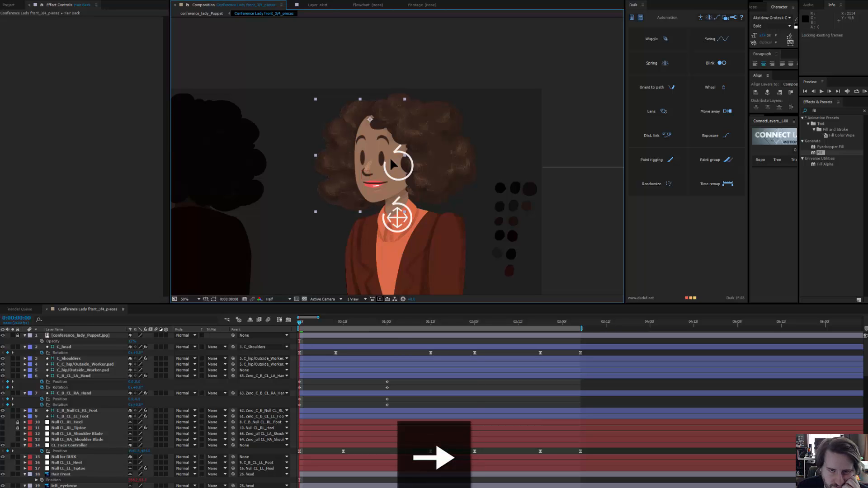
key("space")
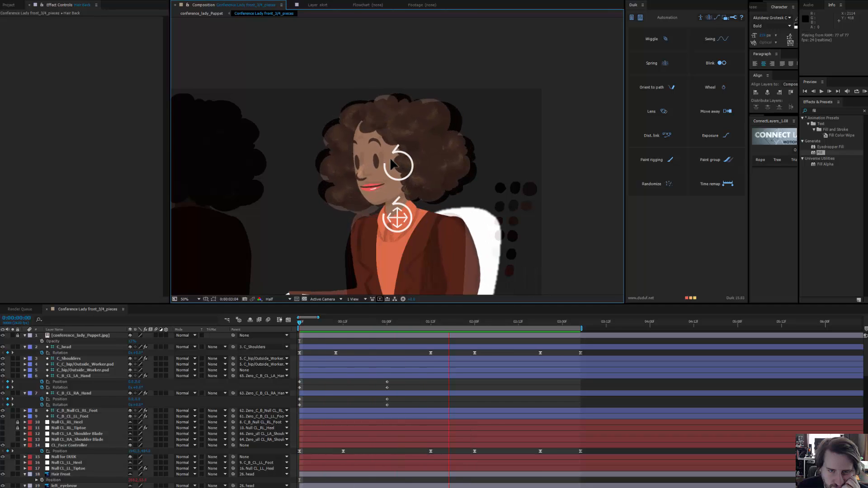
key("space")
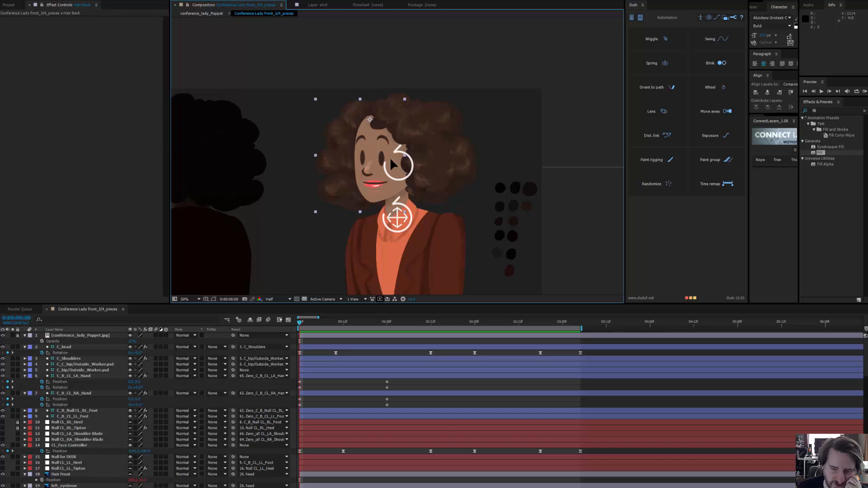
- Reduce the C_head Rotation at 0:00:02:00 and increase it at 0:00:02:18 to tilt the head backward
left_click(474, 322)
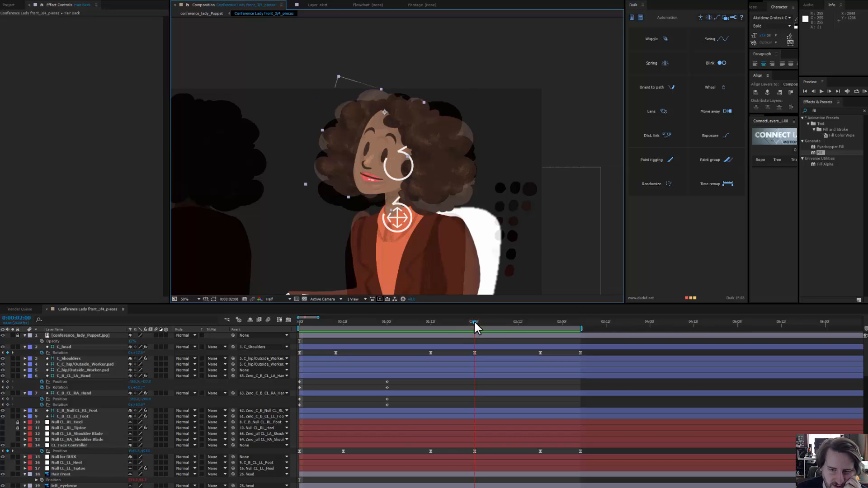
left_click(137, 353)
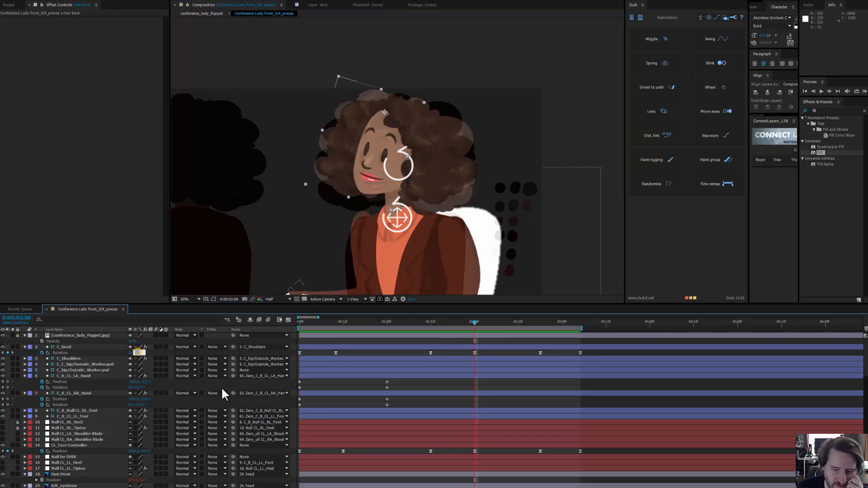
key("Return")
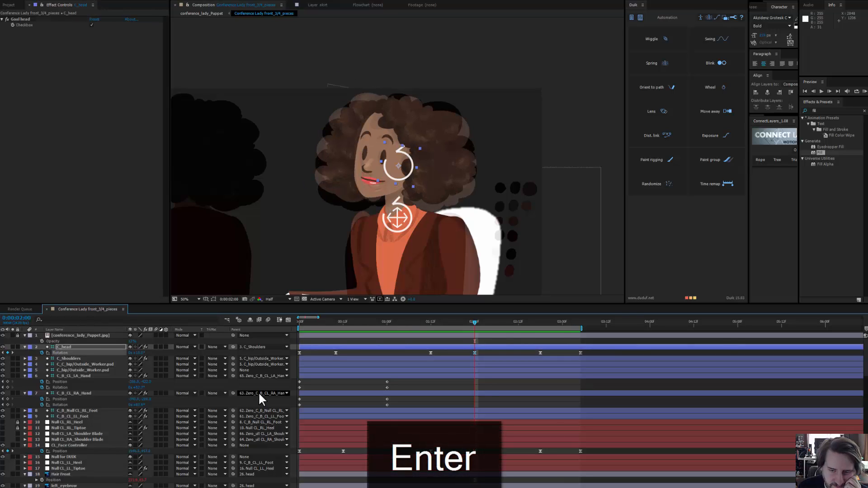
left_click_drag(427, 321, 541, 359)
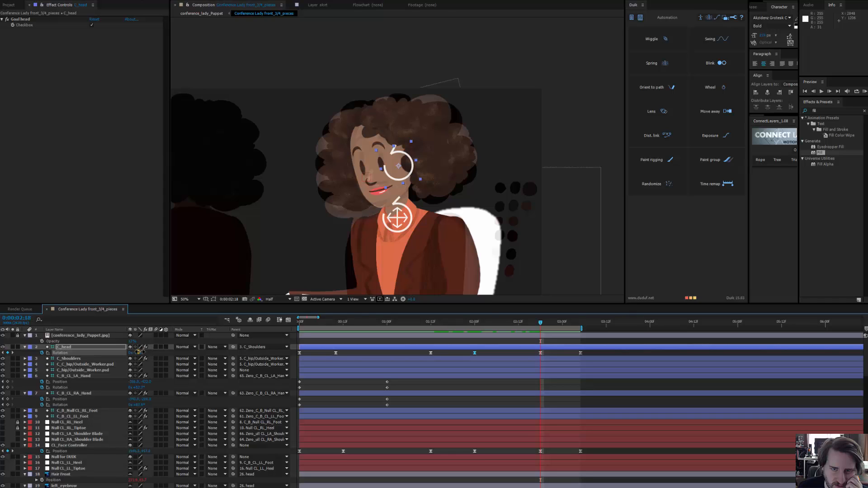
left_click_drag(138, 351, 147, 351)
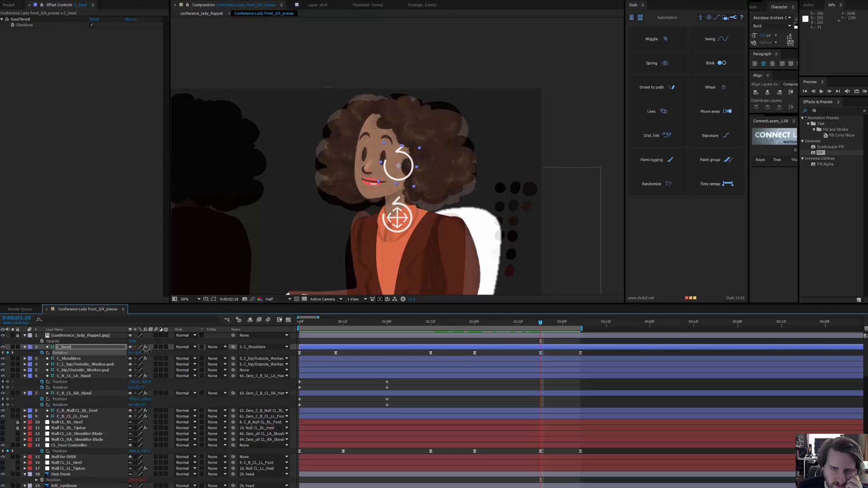
- Play back the animation to check the adjusted head rotation and the hair movement
left_click(473, 322)
left_click(478, 322)
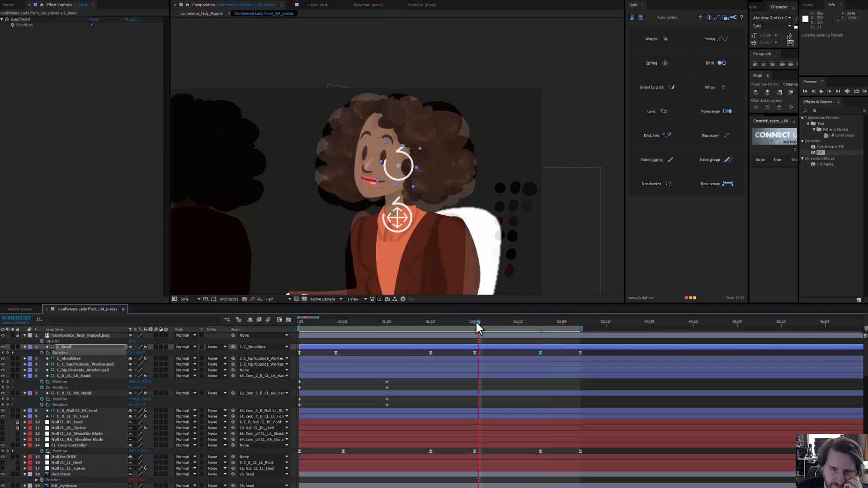
key("space")
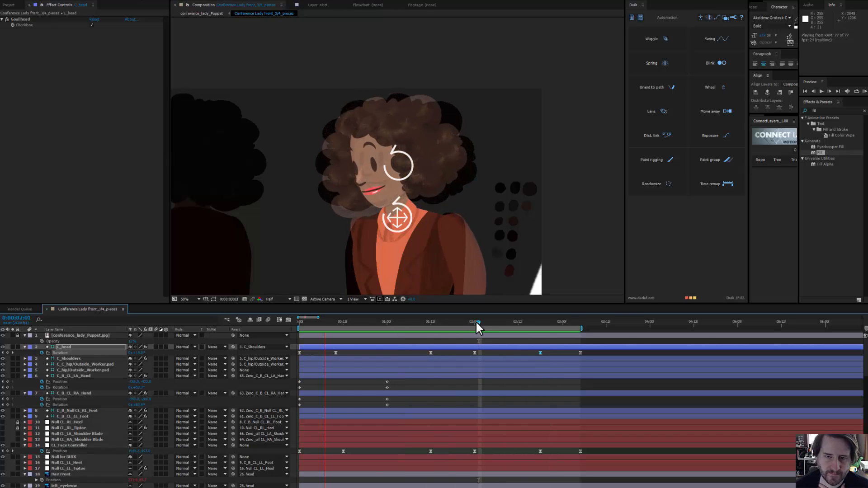
key("space")
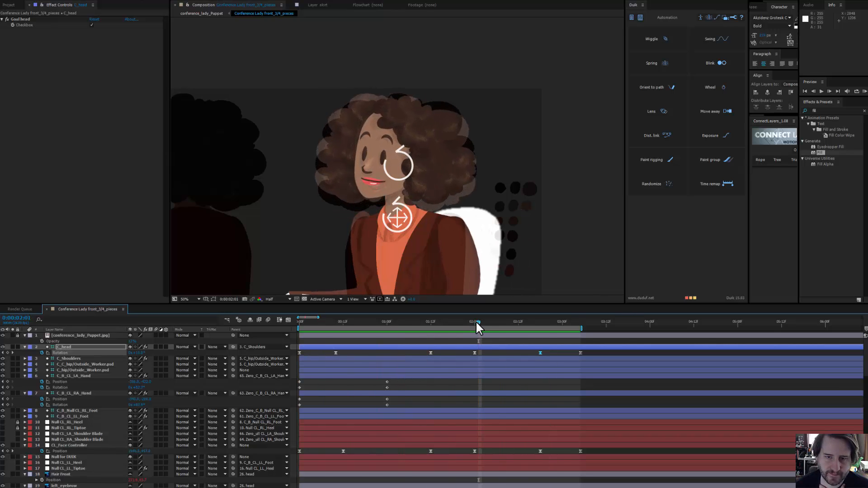
- At the first frame, lower the divisor at the end of the Hair Front layer's Position expression
left_click(453, 168)
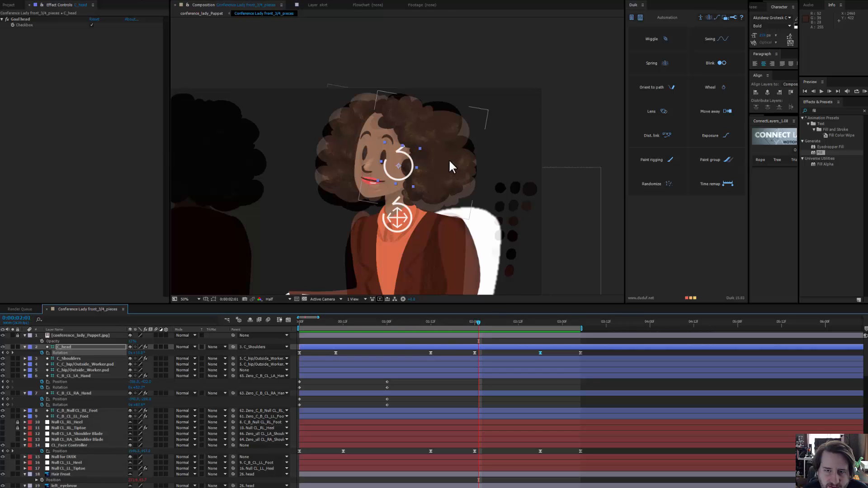
left_click_drag(308, 324, 275, 320)
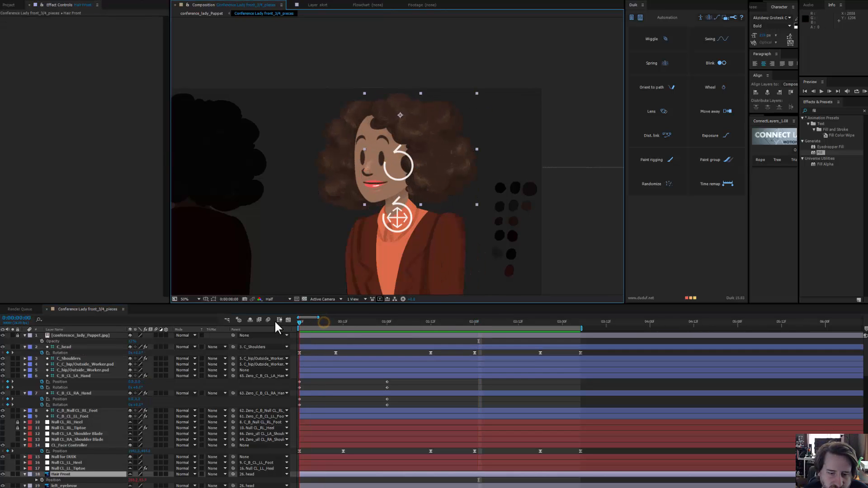
scroll(327, 437, "down", 3)
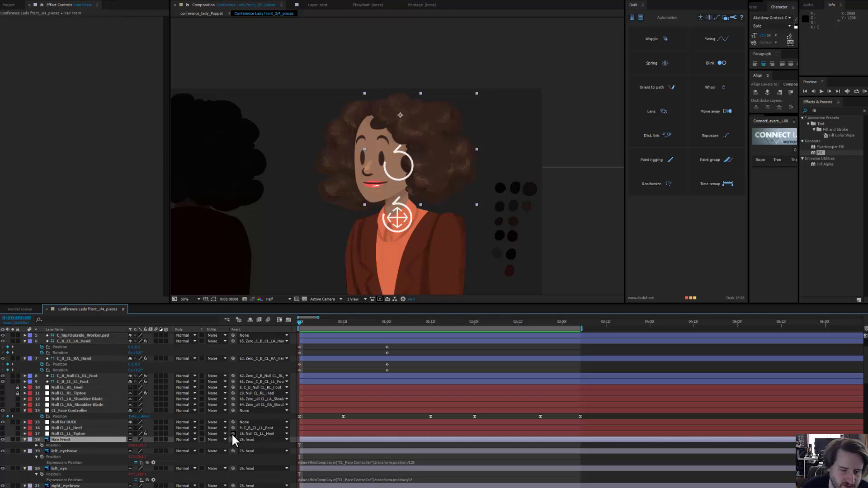
left_click(36, 446)
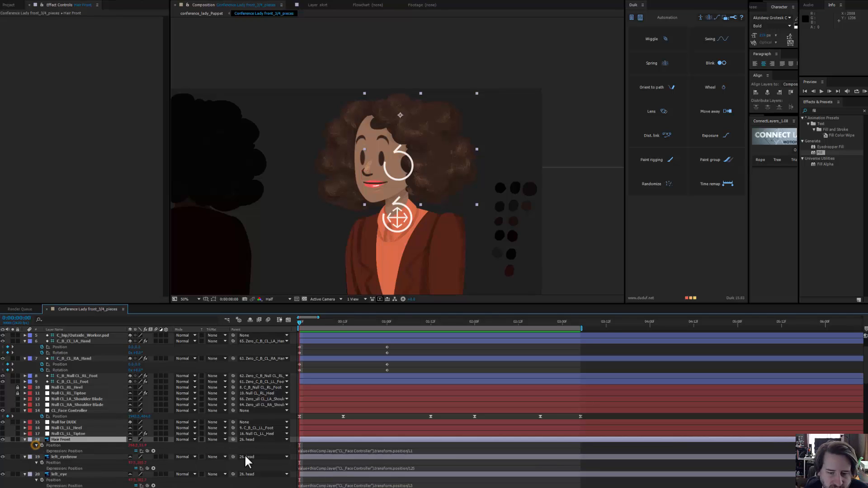
left_click(418, 450)
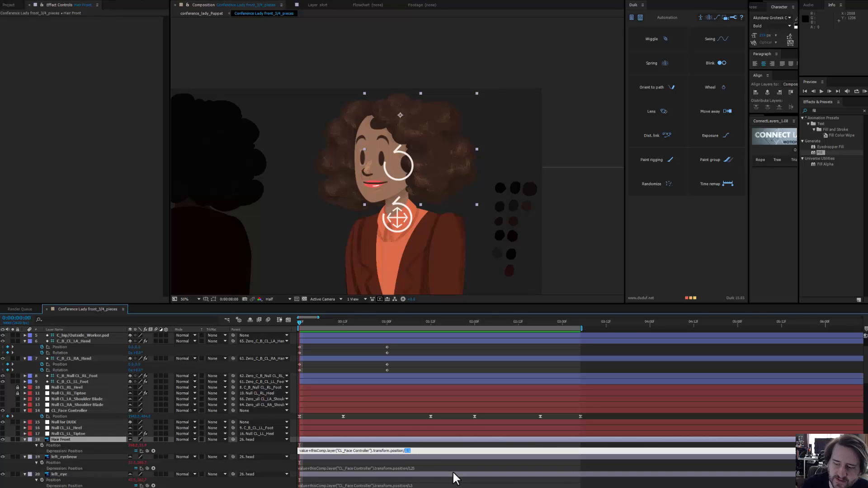
type("5")
key("Return")
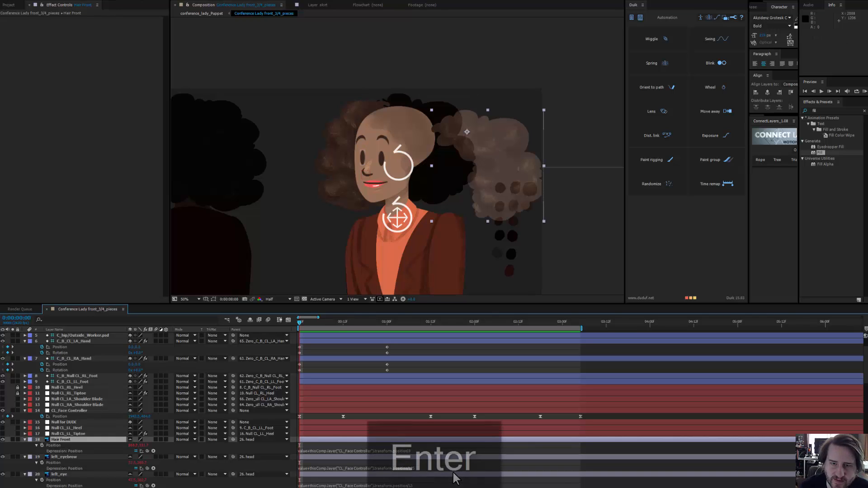
- Move the Hair Front layer back onto the head to match the reference image, and preview the animation
left_click_drag(501, 161, 439, 145)
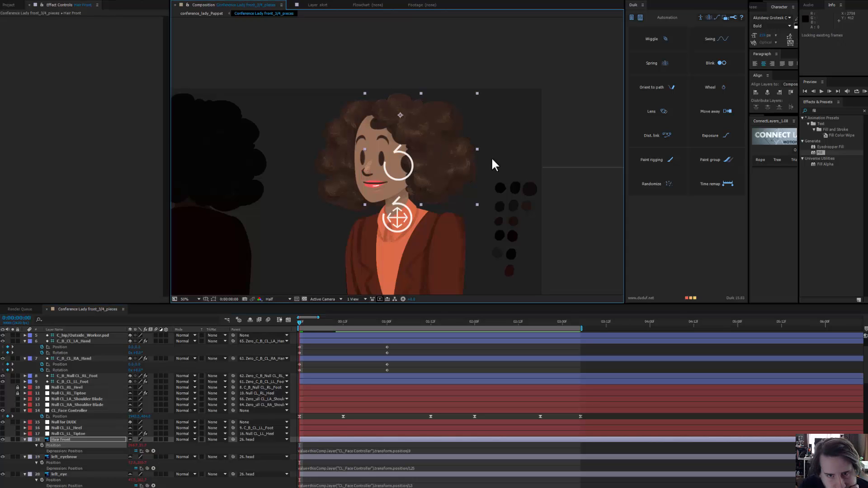
key("space")
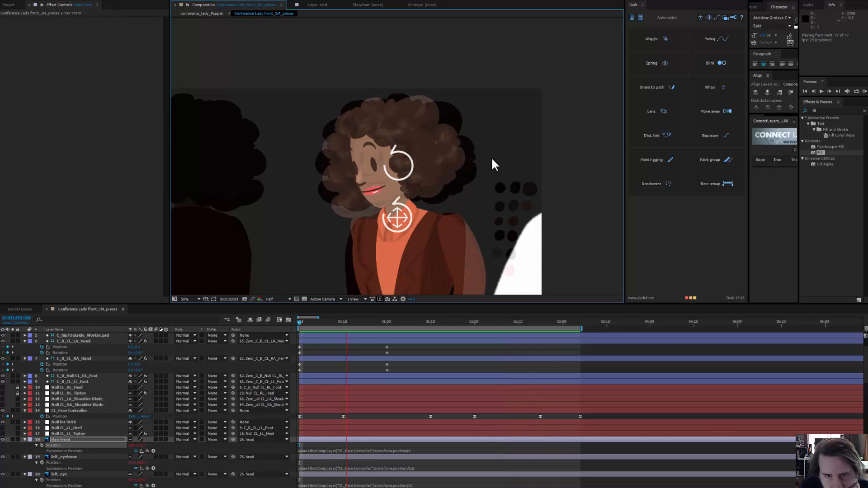
key("space")
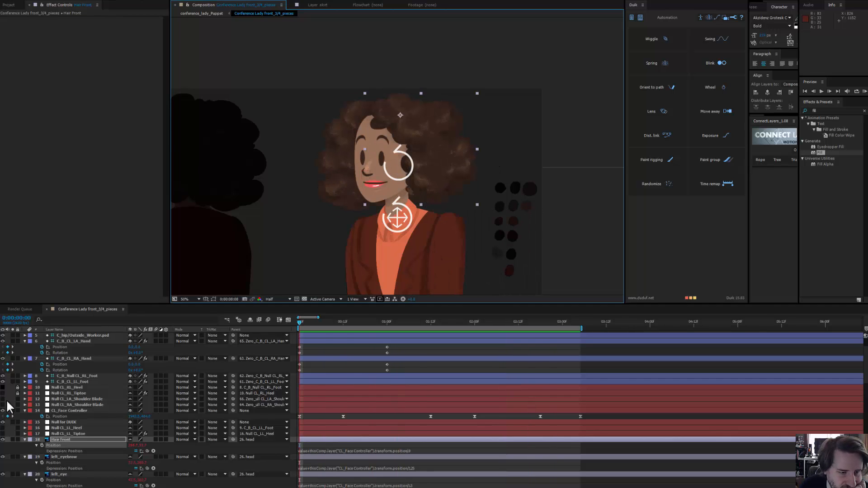
- Hide the conference_lady_Puppet.jpg reference layer and play back and scrub the animation to check the hair movement
scroll(31, 362, "up", 3)
left_click(3, 336)
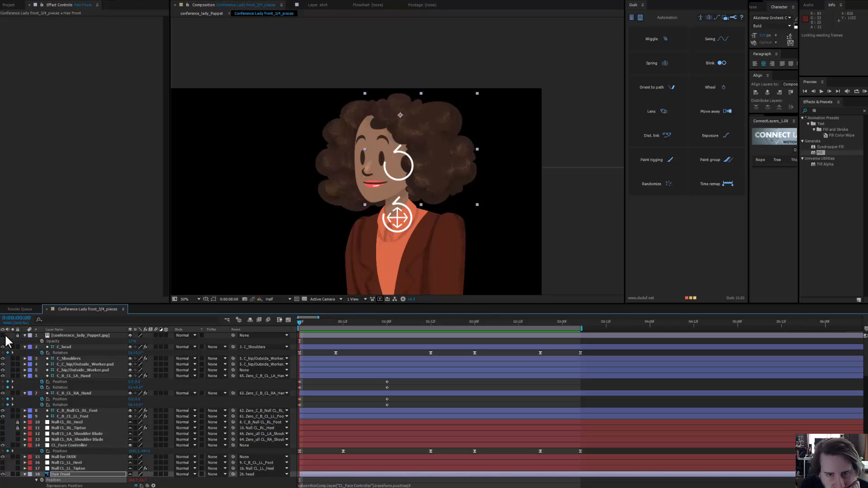
key("space")
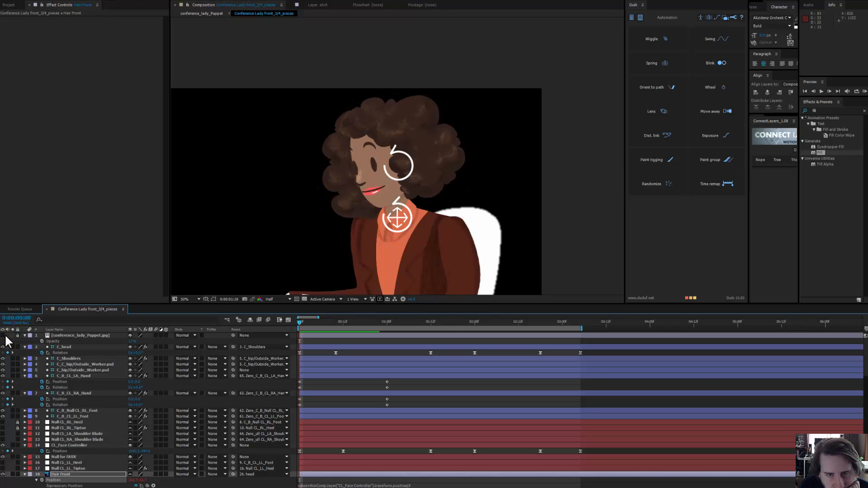
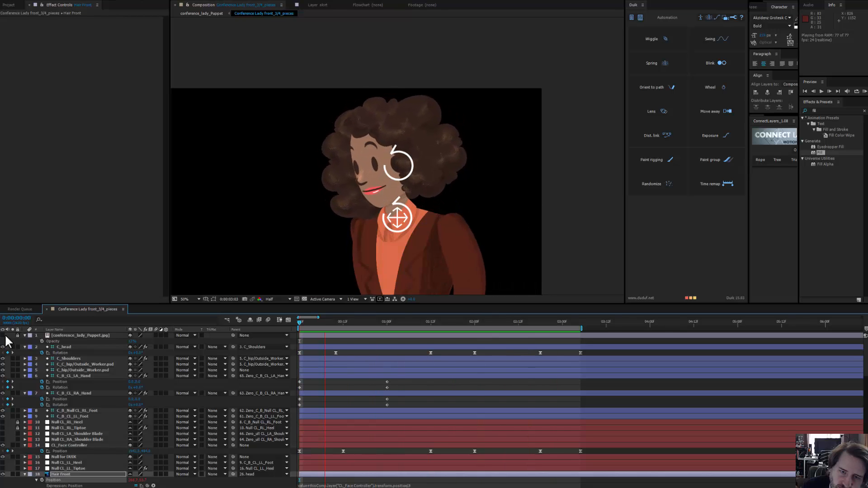
key("space")
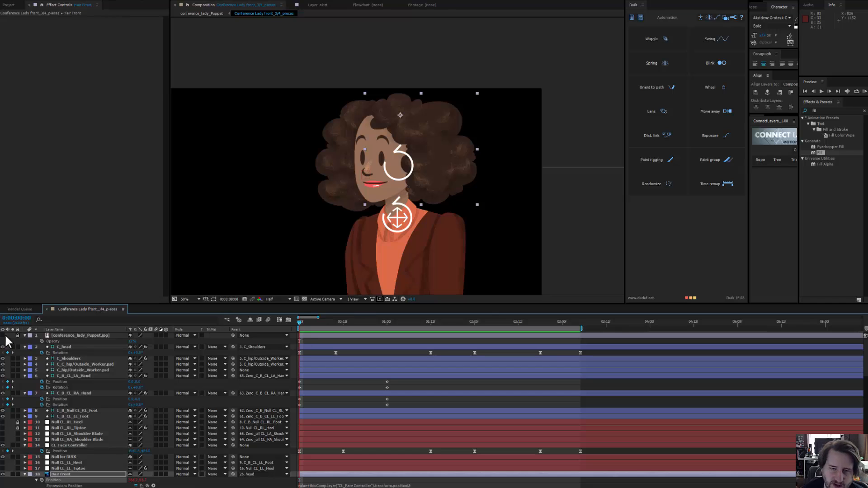
left_click_drag(337, 322, 416, 345)
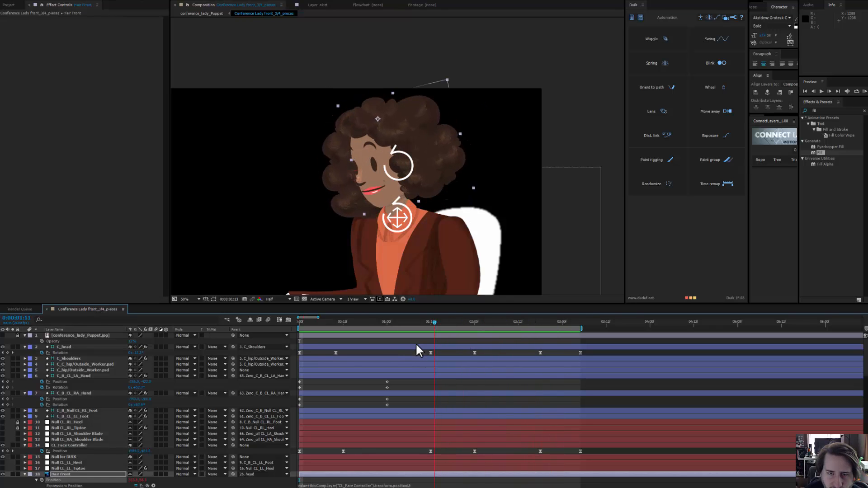
left_click_drag(360, 347, 283, 343)
- Examine the facial features' movement with CL_Face Controller selected by scrubbing between the first frame and 0:00:00:12
scroll(336, 198, "up", 1)
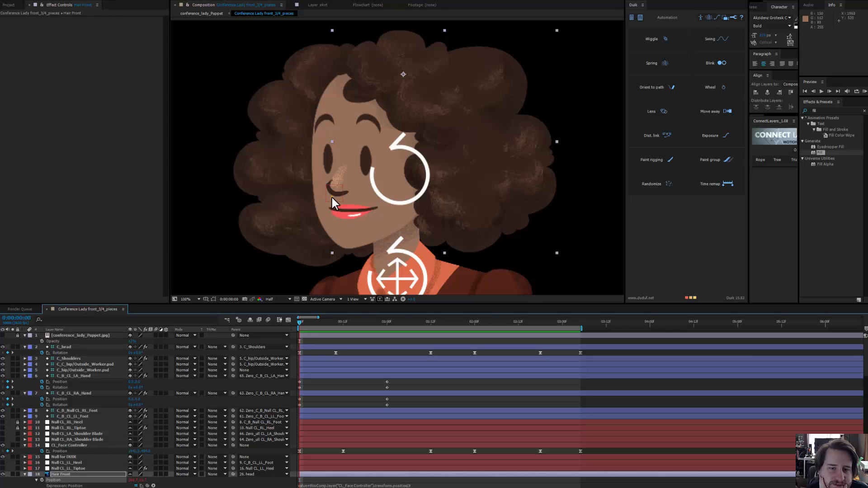
left_click(332, 197)
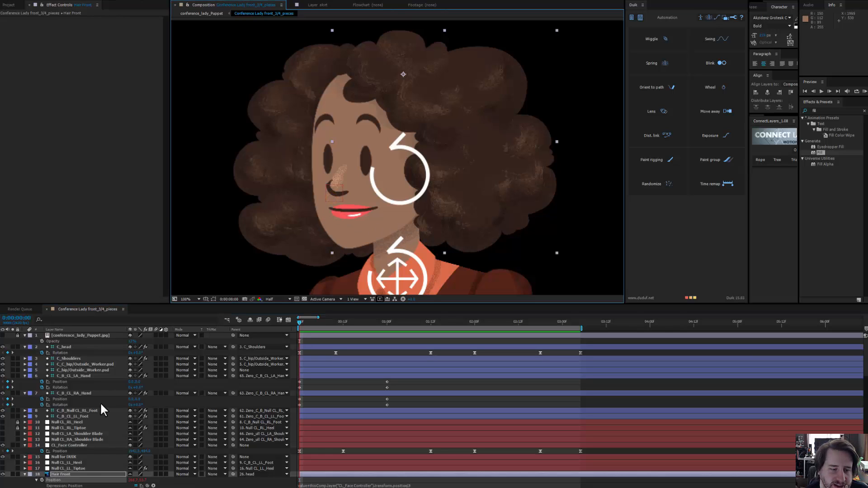
left_click(310, 446)
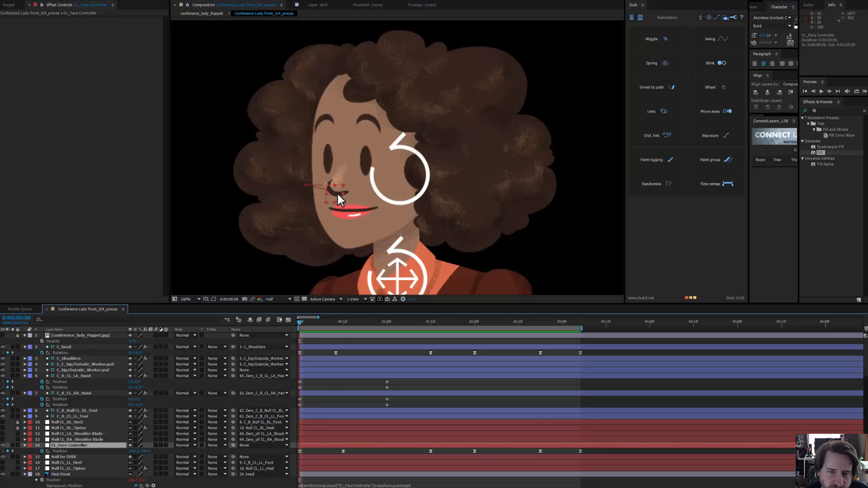
left_click_drag(310, 323, 344, 327)
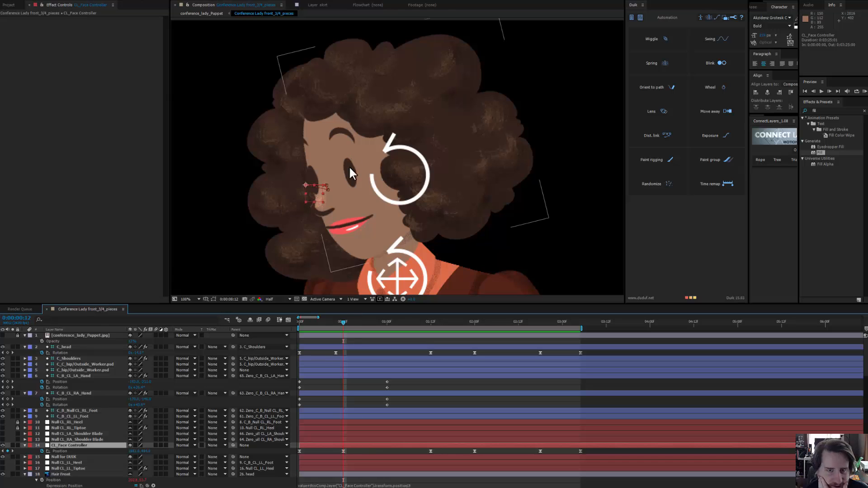
left_click_drag(341, 322, 287, 344)
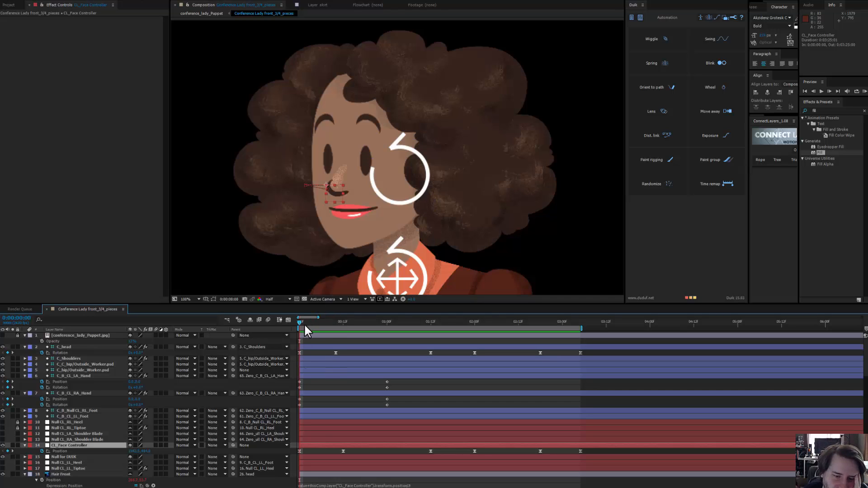
left_click_drag(305, 326, 311, 326)
left_click_drag(319, 329, 247, 323)
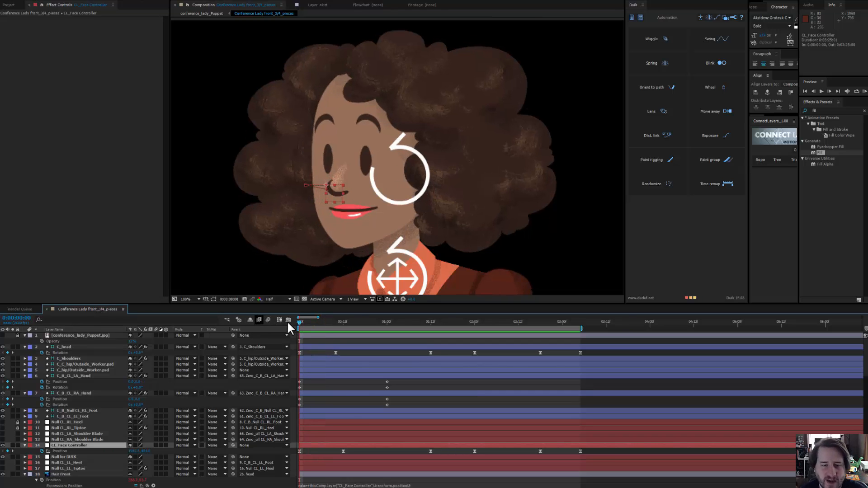
- Set the divisor in the left_eye layer's Position expression to 1.6
left_click(327, 151)
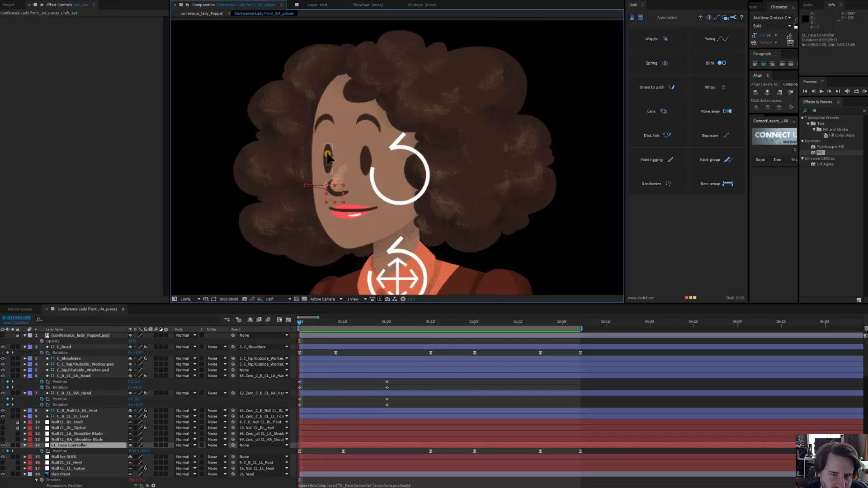
scroll(357, 440, "down", 2)
scroll(357, 439, "down", 3)
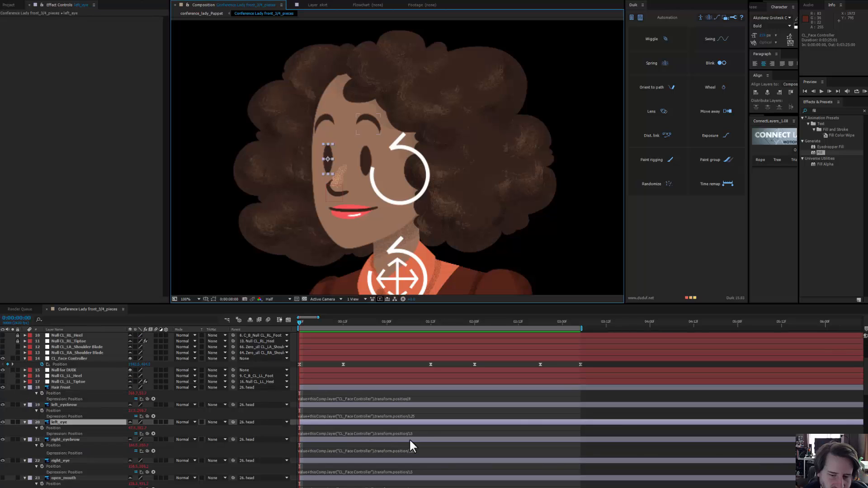
left_click(413, 433)
left_click(425, 435)
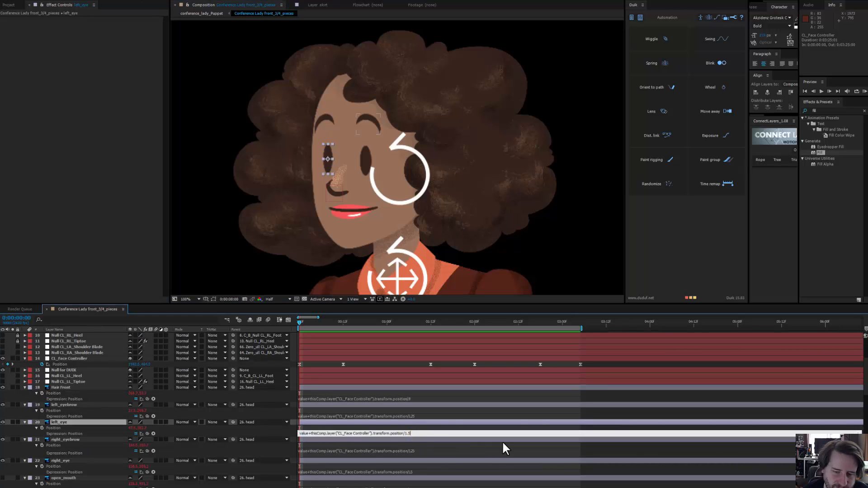
key("BackSpace")
type("6")
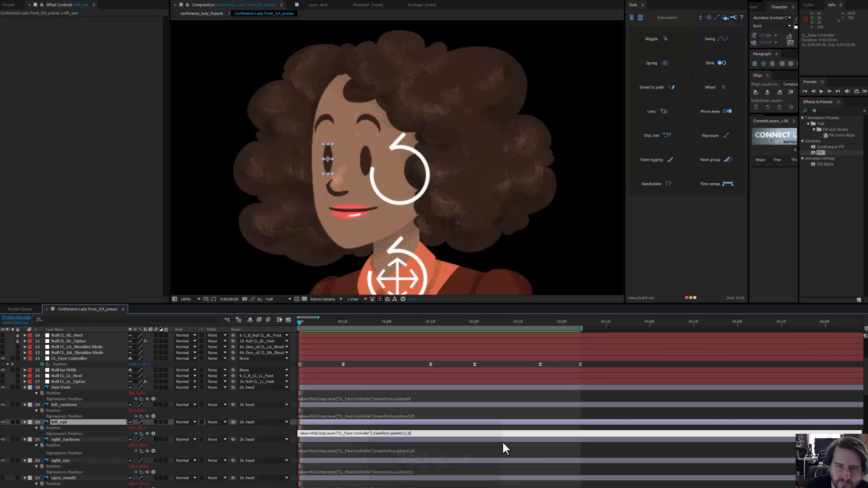
key("KP_Enter")
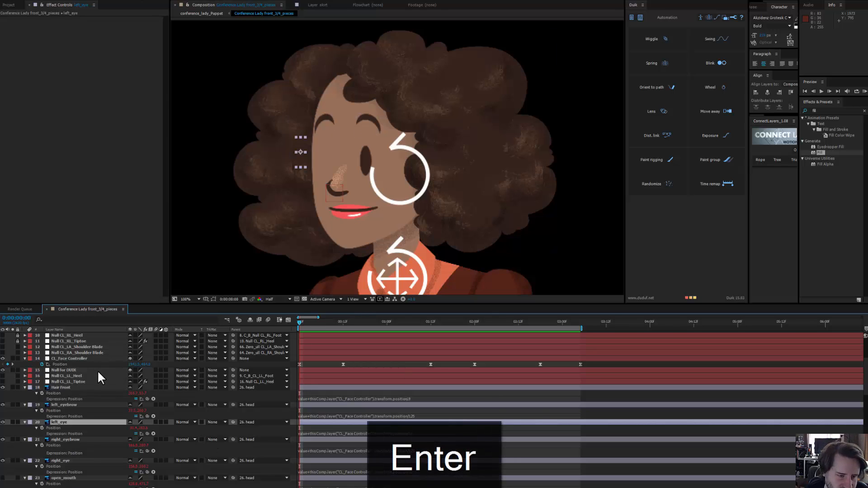
- Show the reference layer, move the left_eye layer back onto its eye in the reference, and preview the animation
scroll(96, 370, "up", 5)
scroll(316, 157, "up", 1)
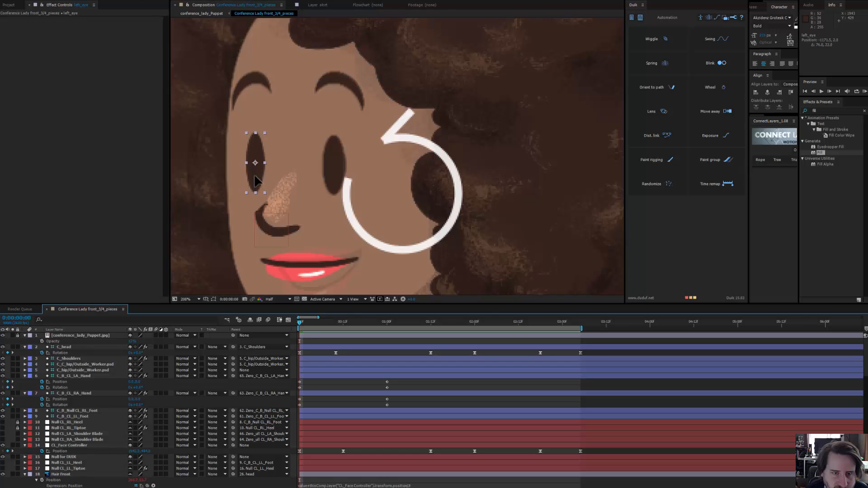
scroll(329, 189, "down", 1)
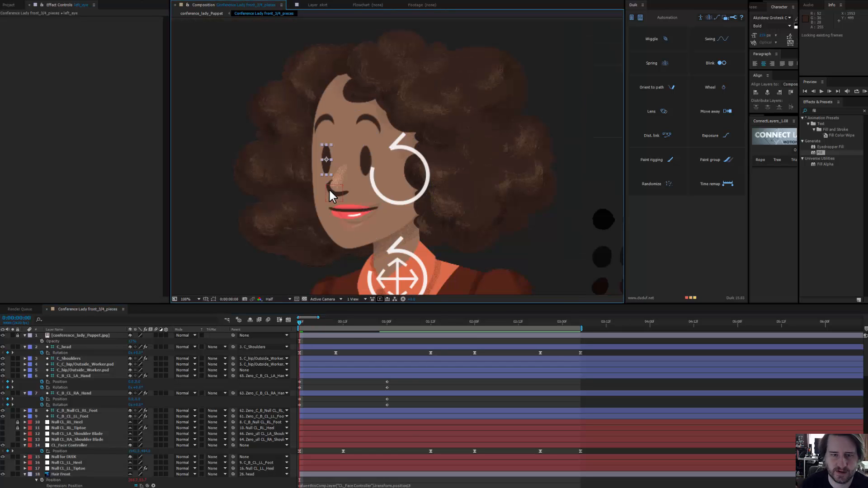
key("space")
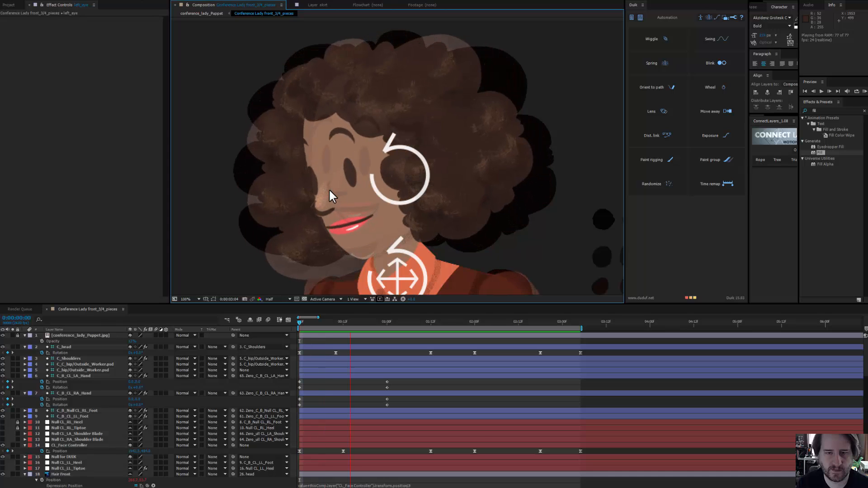
key("space")
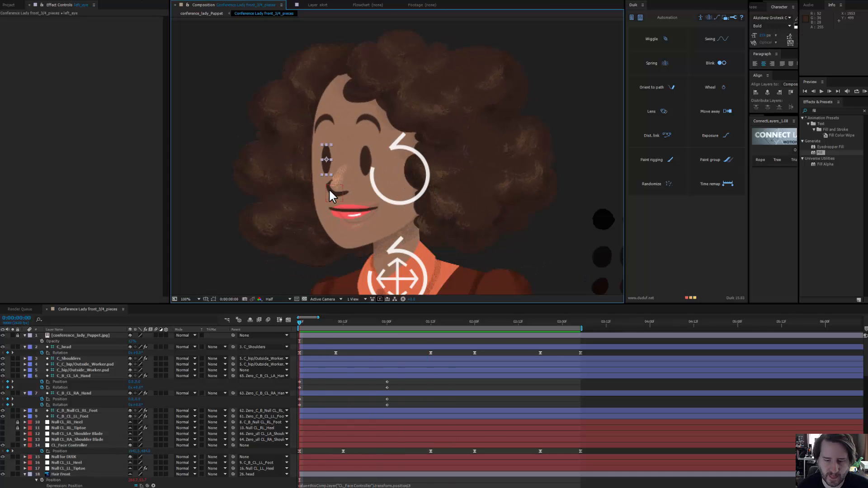
- Set the left_eye Position expression's divisor to 1.8, realign the eye with the reference, and play back the animation
scroll(362, 382, "down", 3)
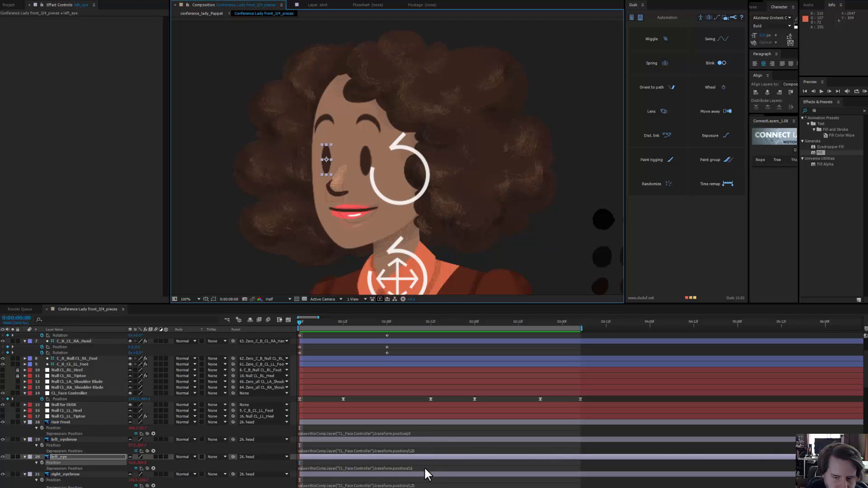
left_click(425, 467)
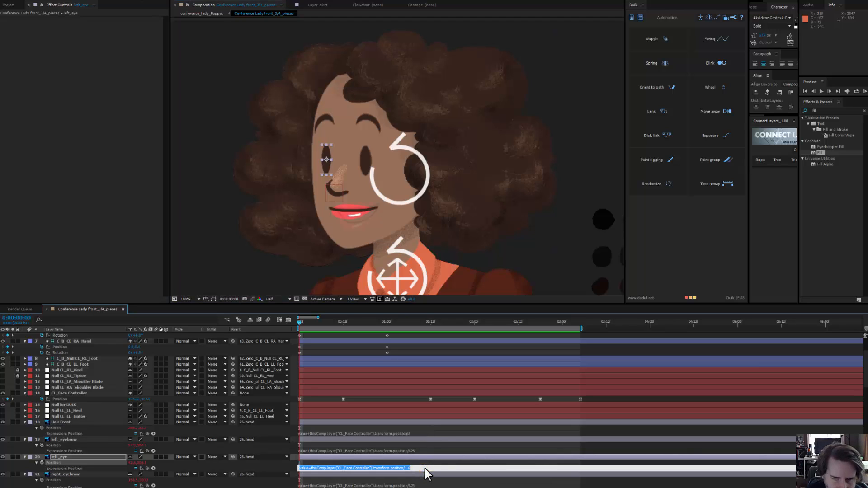
left_click(412, 468)
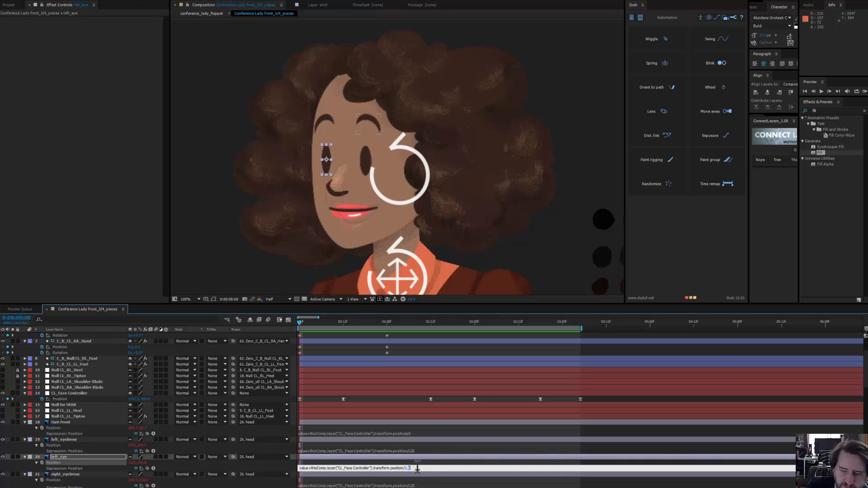
key("Return")
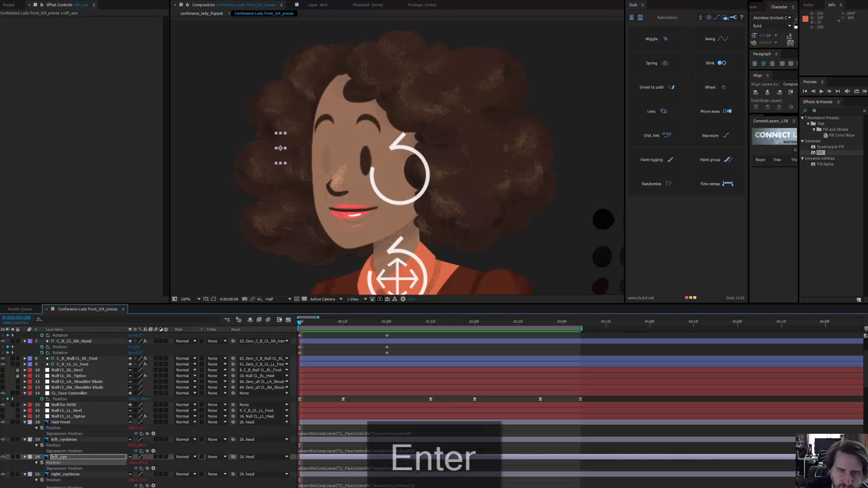
key("period")
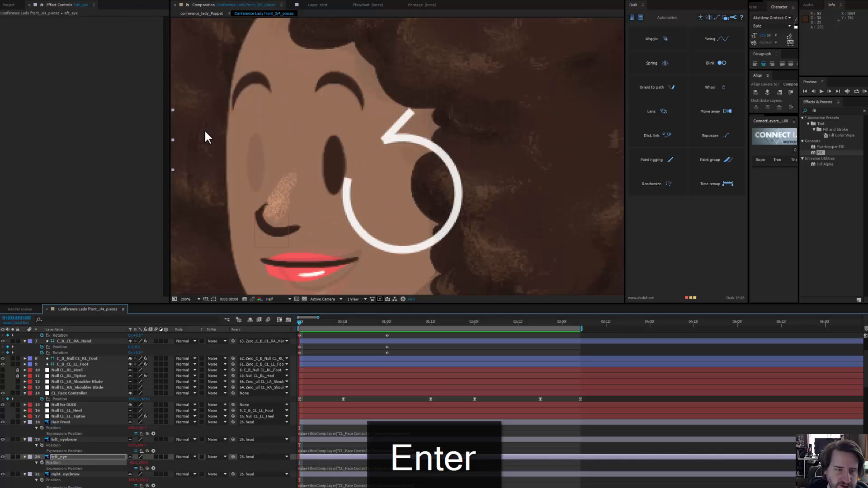
left_click_drag(205, 132, 354, 147)
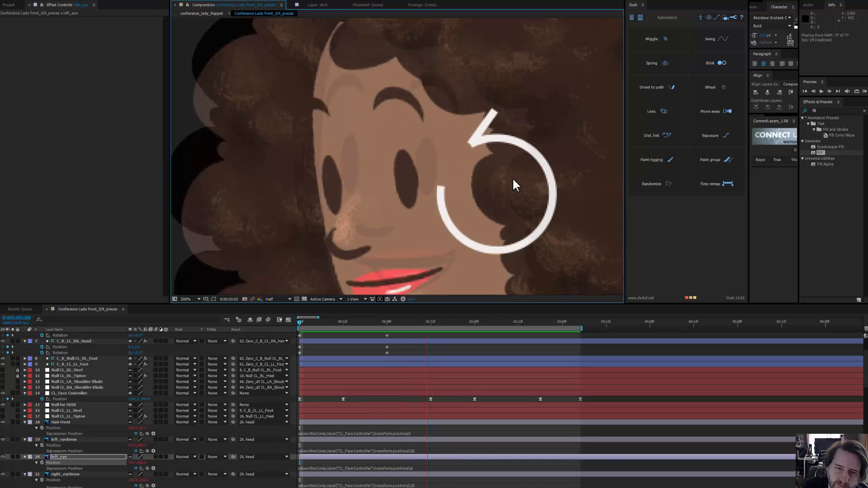
- Move the C_head layer's second Rotation keyframe to 0:00:00:12, in line with the CL_Face Controller keyframe
key("space")
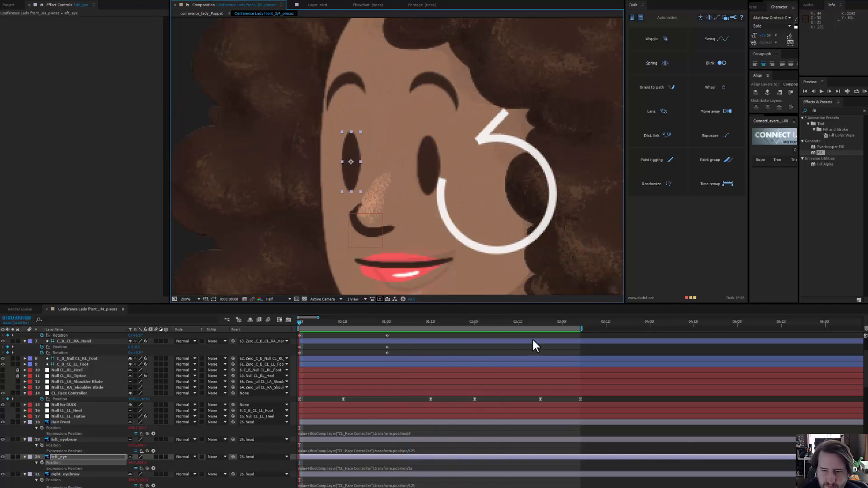
scroll(492, 430, "up", 1)
scroll(492, 428, "up", 2)
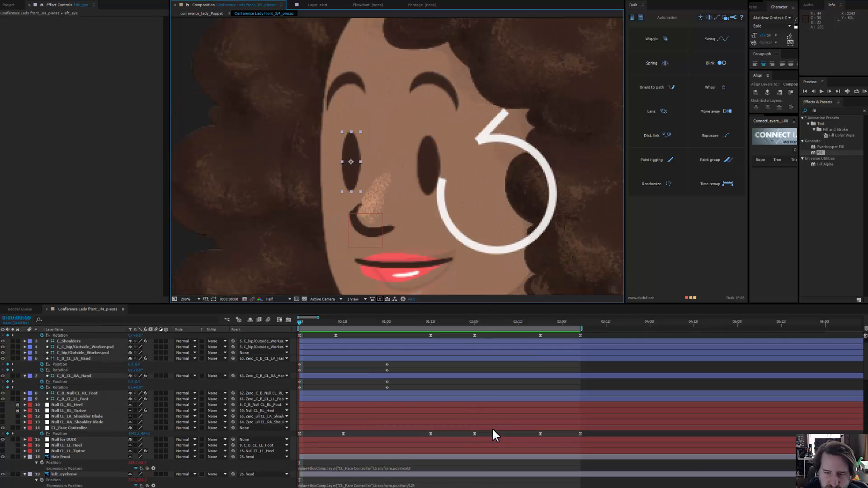
left_click(429, 322)
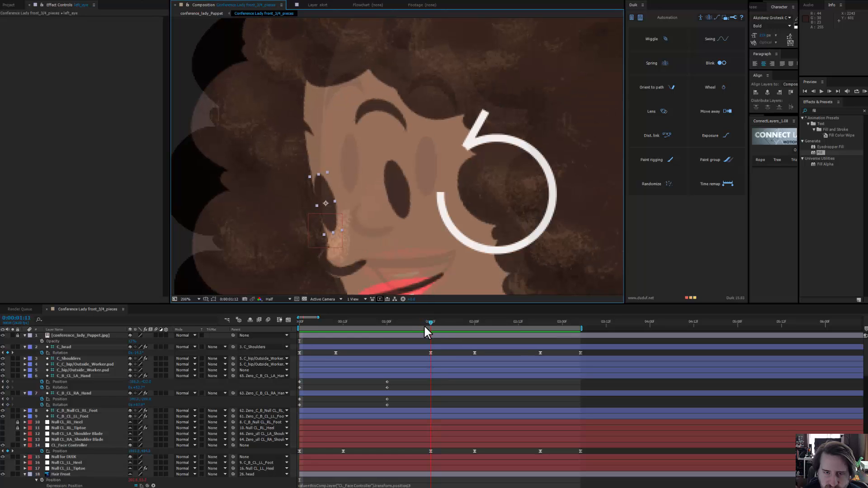
mouse_move(339, 321)
left_mouse_down()
mouse_move(304, 320)
mouse_move(347, 330)
left_mouse_up()
left_click(337, 353)
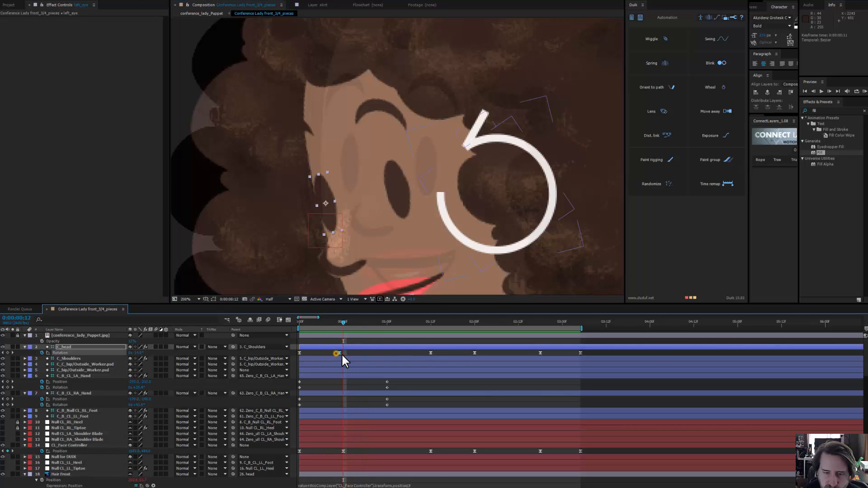
left_click_drag(339, 321, 373, 346)
- Set the C_head layer's Rotation to 5° at 0:00:02:00 and preview the head animation
left_click_drag(437, 353, 474, 386)
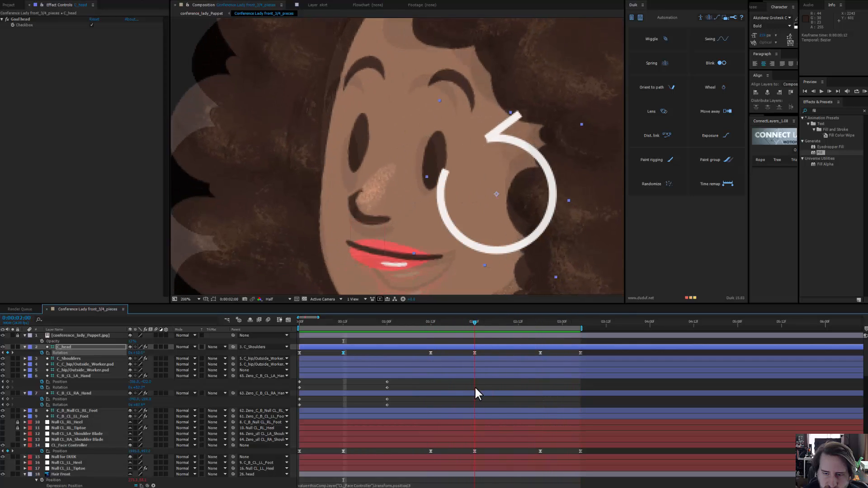
left_click(139, 353)
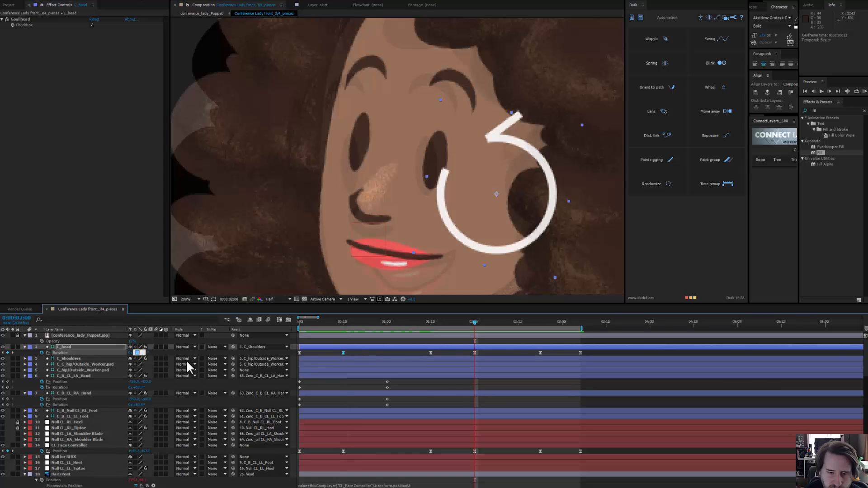
type("5")
key("Return")
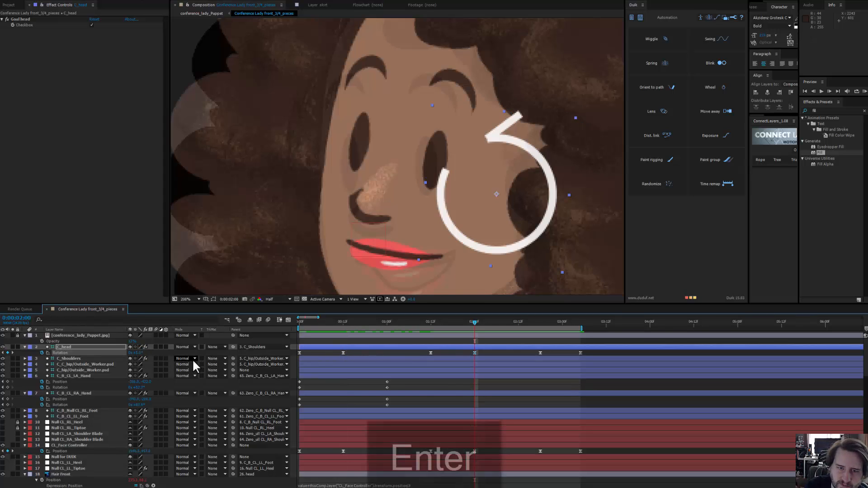
scroll(358, 143, "down", 2)
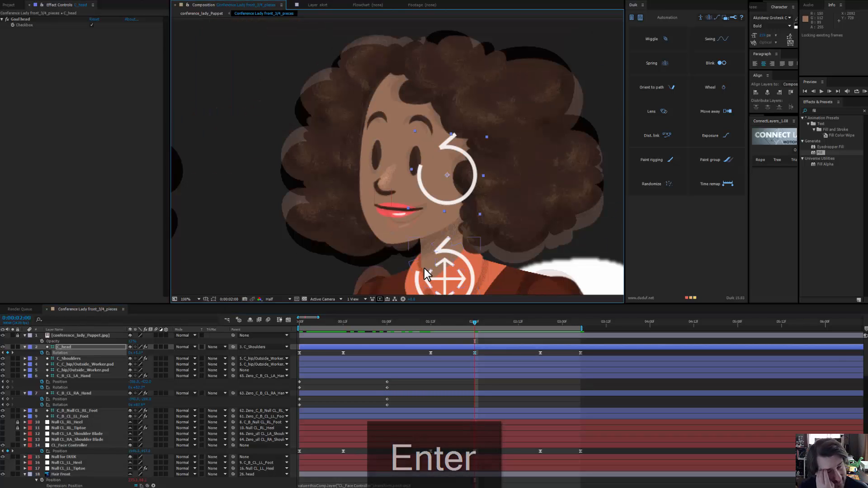
key("space")
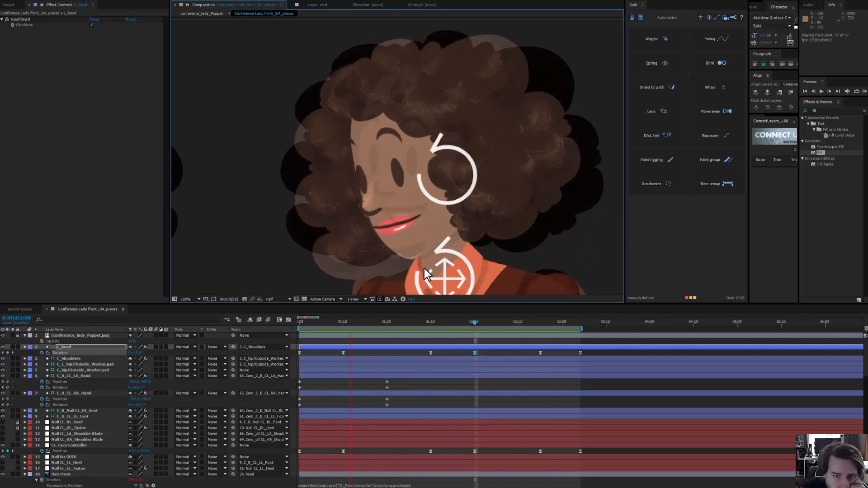
key("space")
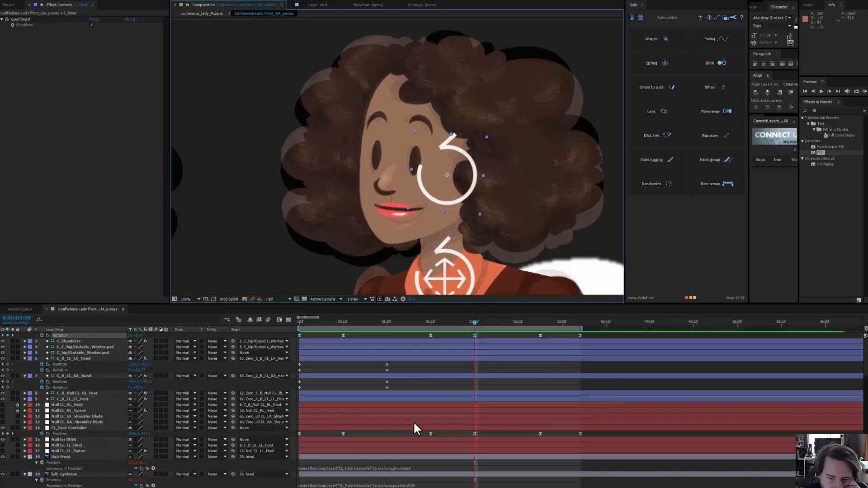
- Set the divisor in the left_eyebrow layer's Position expression to 1.45
scroll(413, 423, "down", 5)
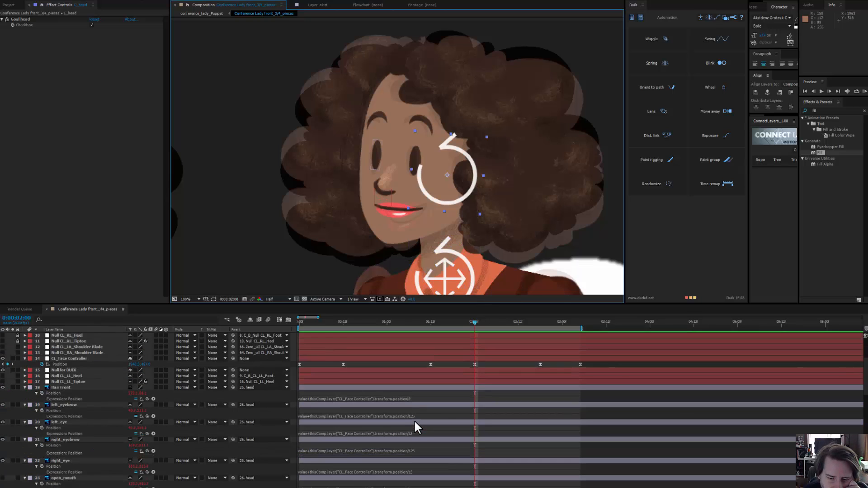
left_click(376, 154)
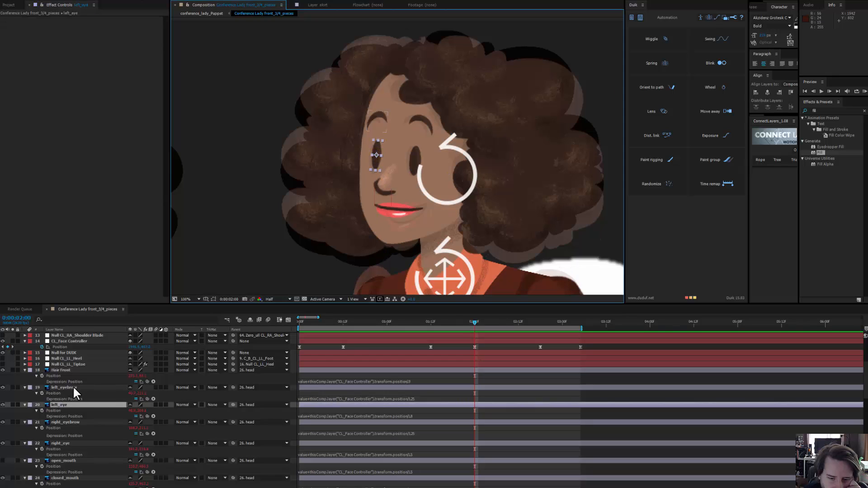
left_click(422, 400)
left_click(415, 398)
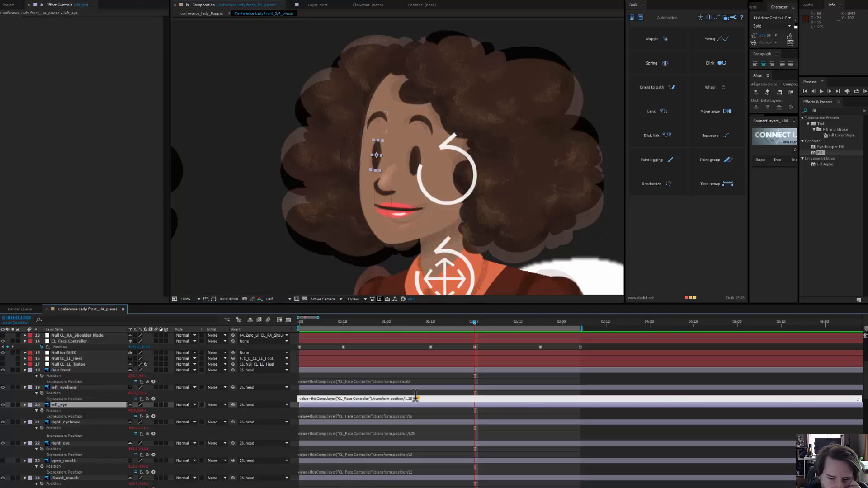
key("BackSpace")
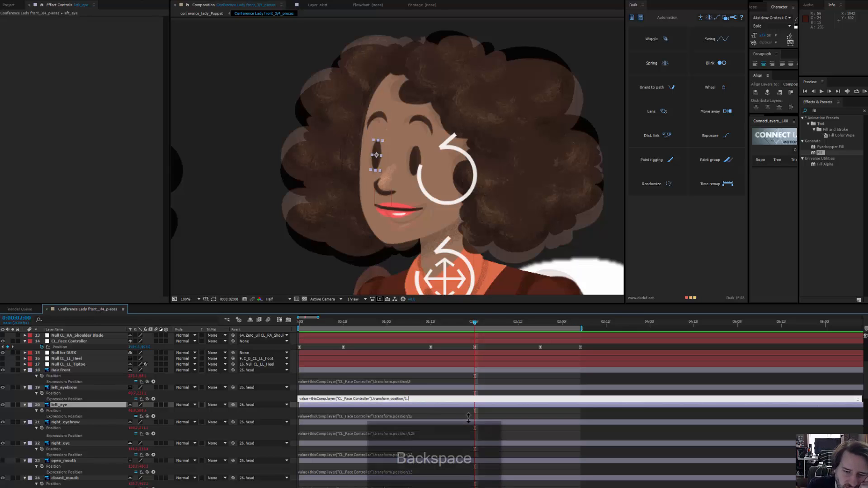
type("45")
key("Return")
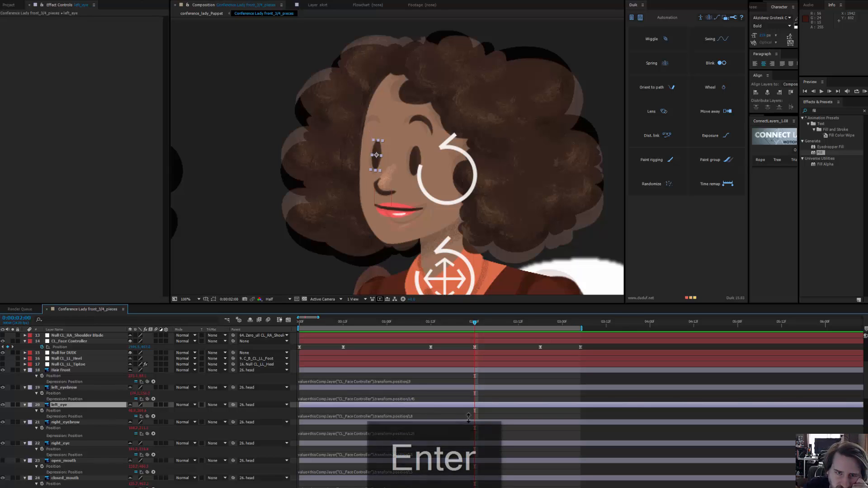
- At the first frame, move the left_eyebrow layer back onto its brow in the reference and check its movement through the animation
left_click_drag(403, 321, 243, 317)
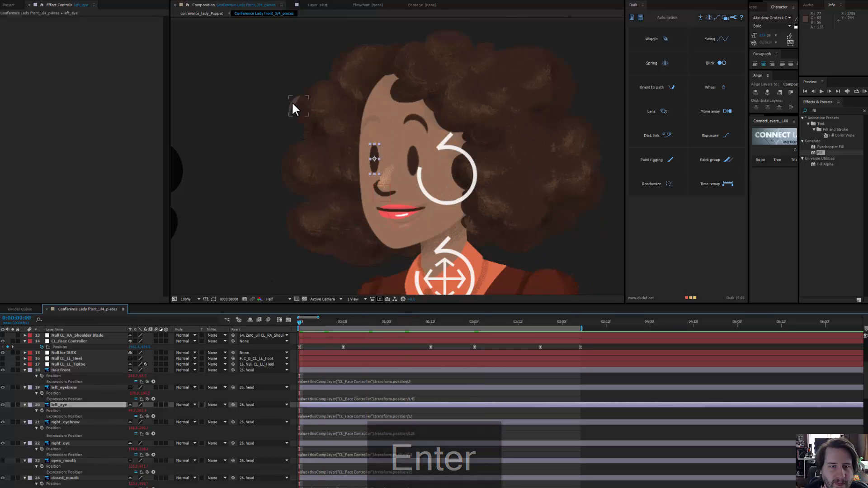
left_click_drag(295, 102, 362, 124)
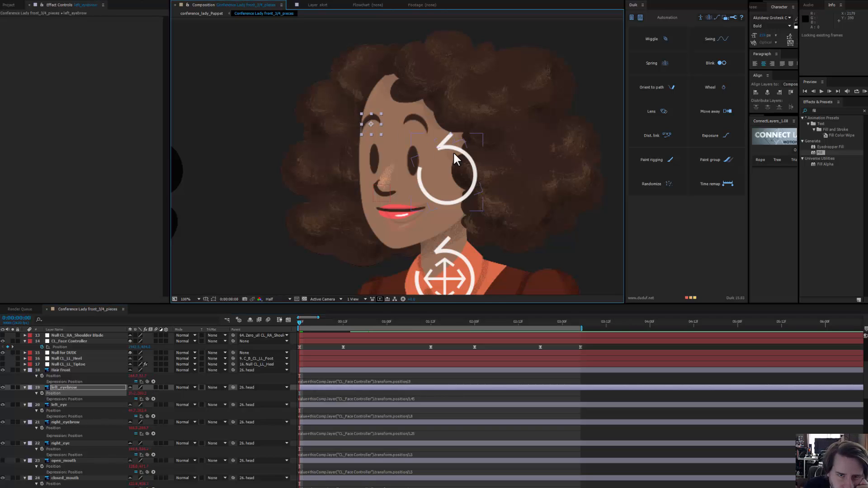
key("space")
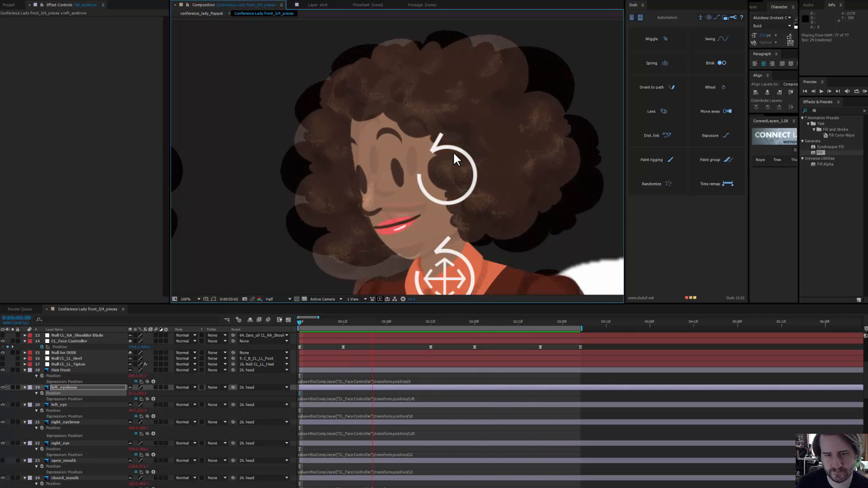
key("space")
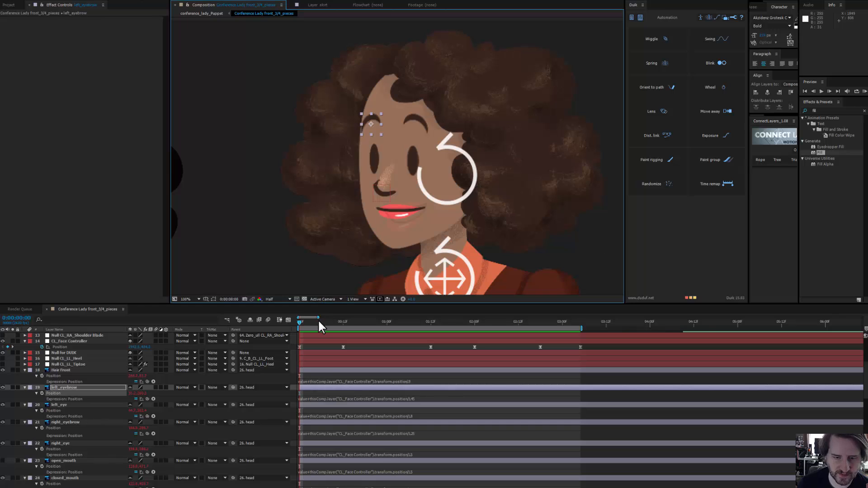
left_click_drag(318, 322, 358, 322)
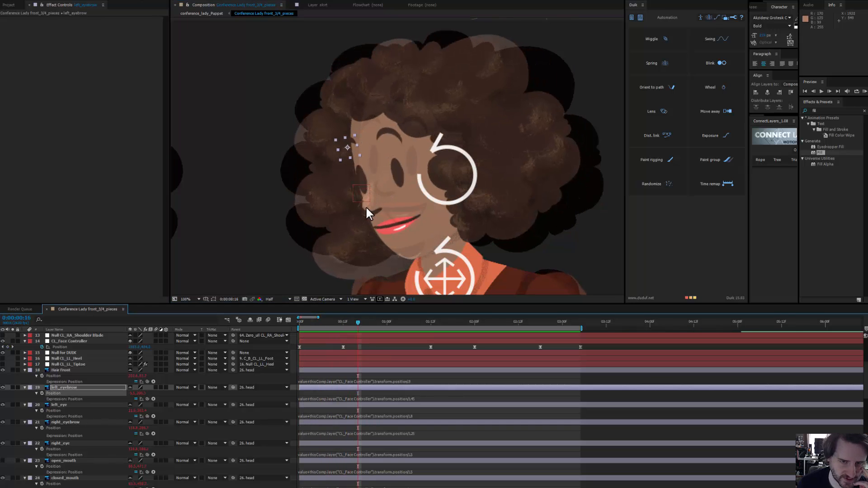
left_click_drag(325, 323, 281, 322)
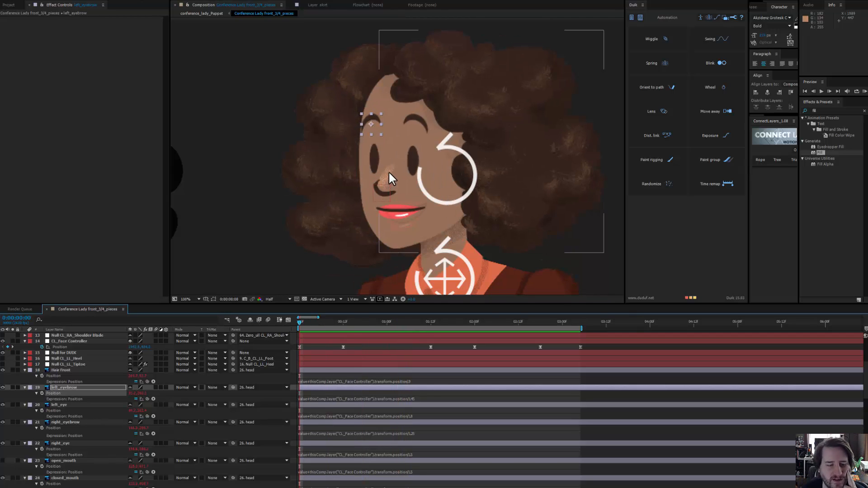
- Select the nose layer, show its mask outline in the composition view, and set the view resolution to Full
scroll(72, 475, "down", 2)
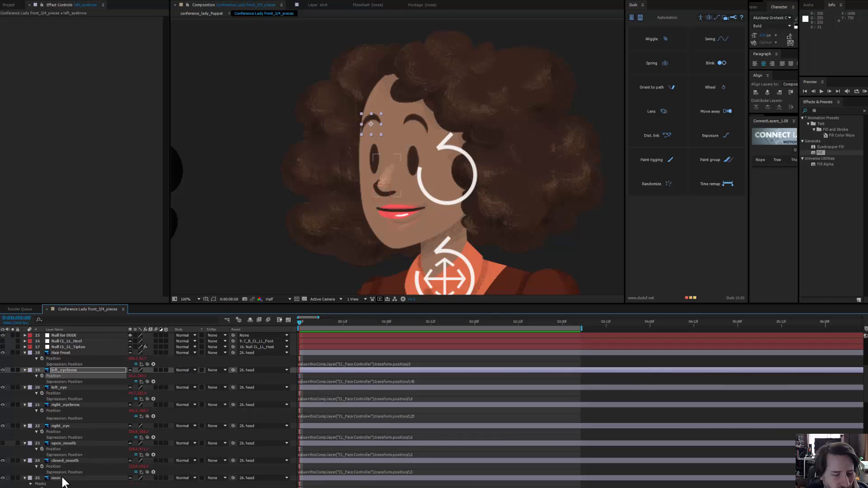
left_click(59, 478)
scroll(400, 199, "up", 2)
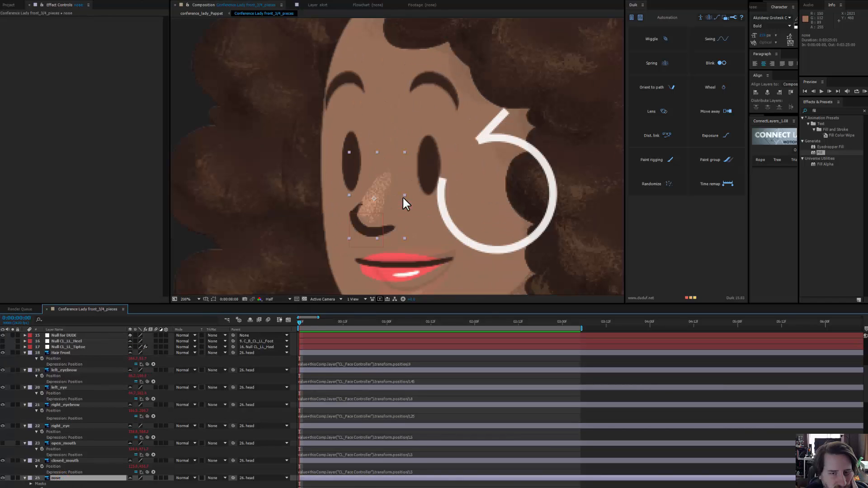
left_click(245, 299)
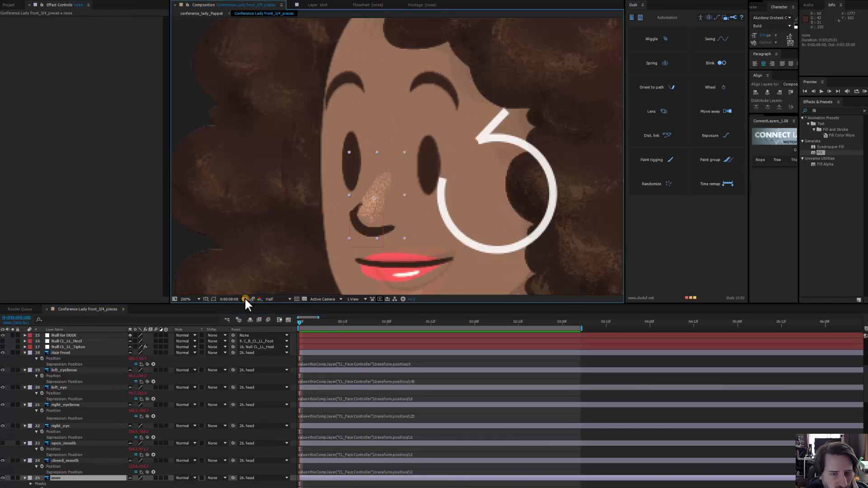
left_click(213, 299)
scroll(397, 156, "up", 2)
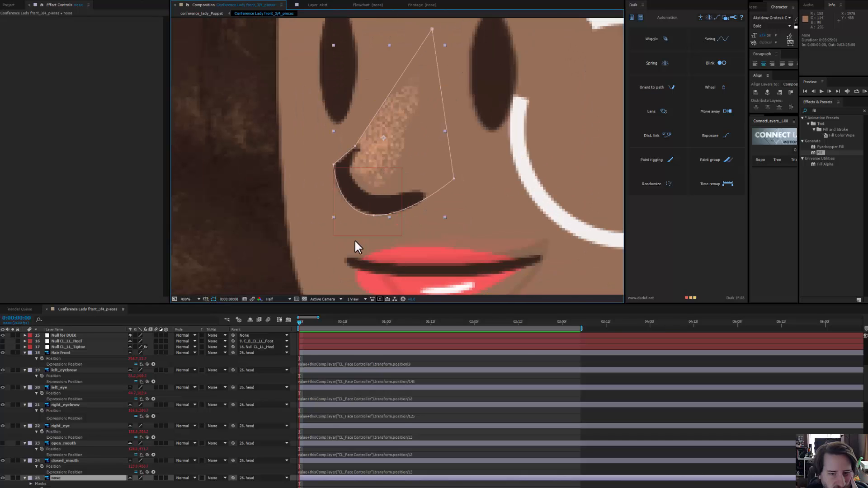
left_click(273, 299)
left_click(278, 316)
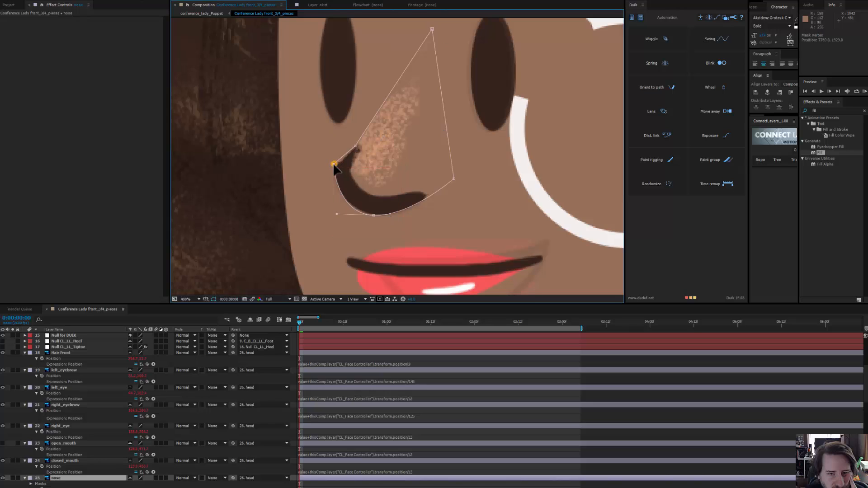
- Reshape the nose layer's mask to follow the dark nose line closely, check it with the head turned, and hide the mask outline
left_click(356, 145)
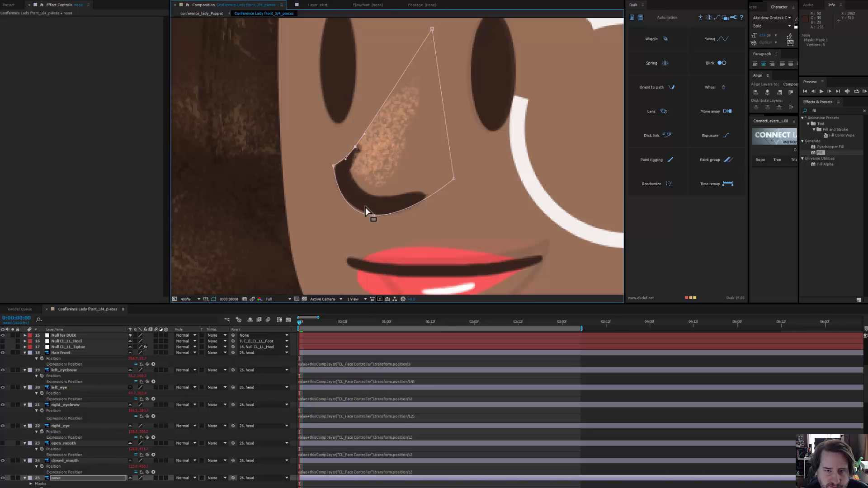
left_click(376, 213)
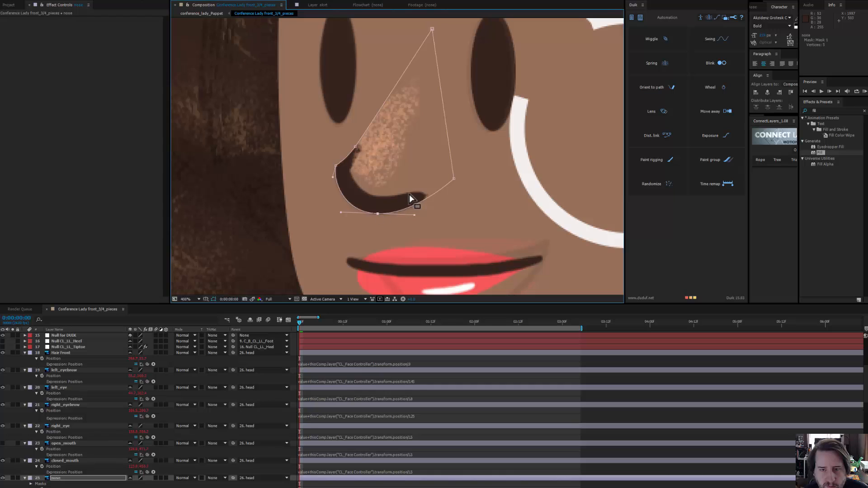
scroll(400, 213, "down", 2)
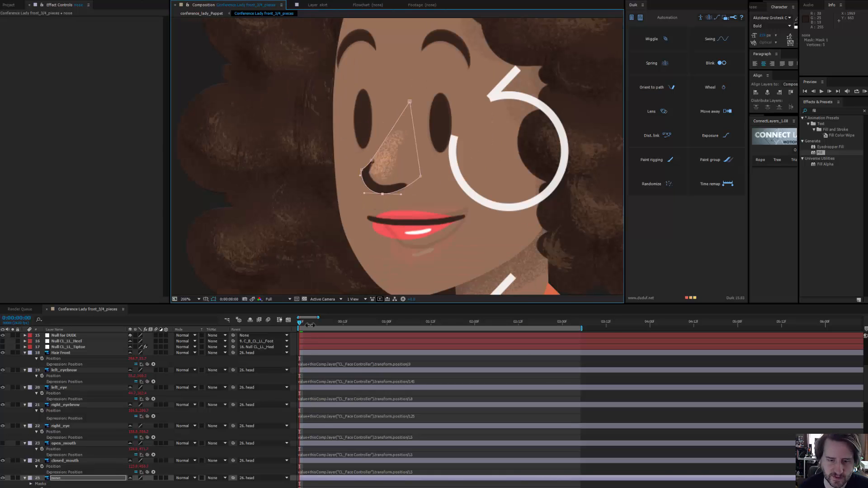
left_click_drag(316, 324, 364, 332)
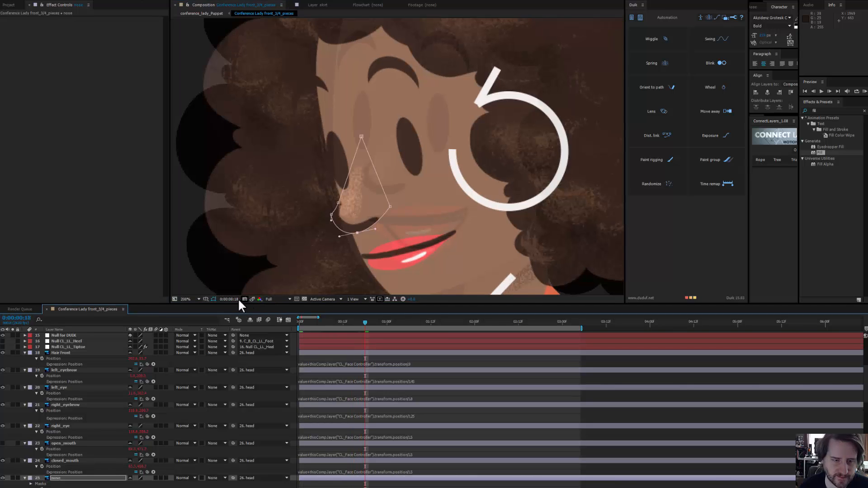
left_click(213, 299)
- Hide the conference_lady_Puppet.jpg reference layer and preview the animation with the whole head in view
scroll(79, 357, "up", 5)
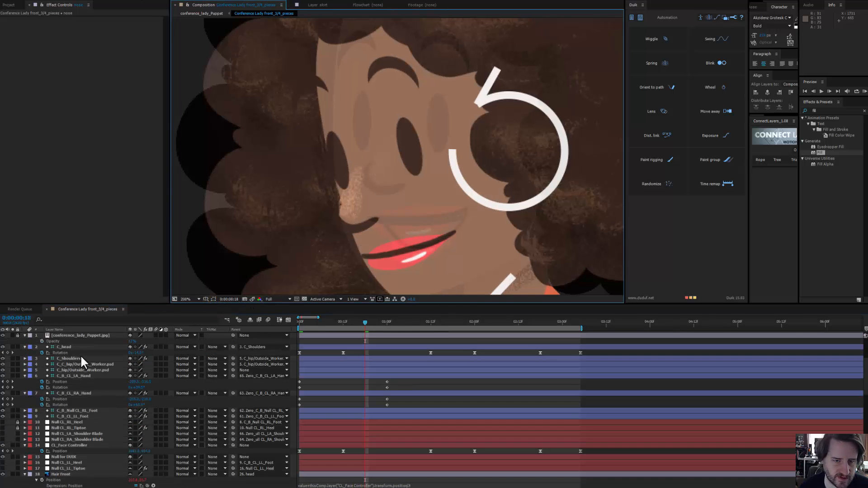
left_click(2, 335)
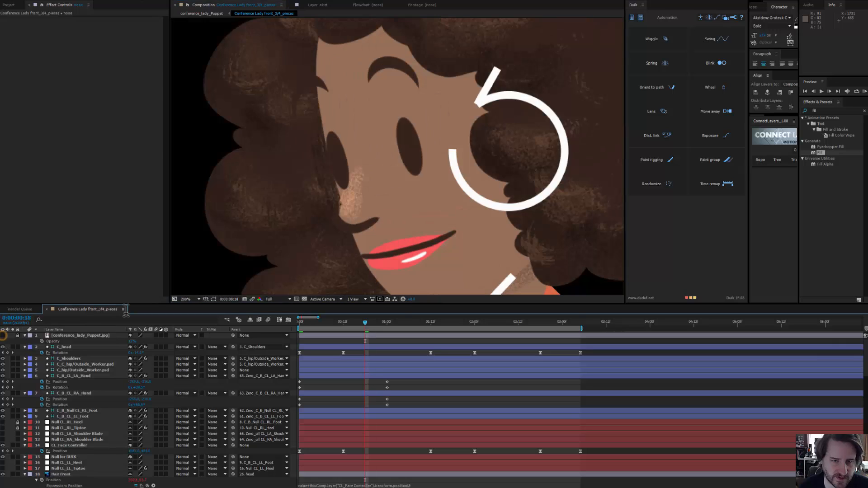
scroll(357, 203, "down", 1)
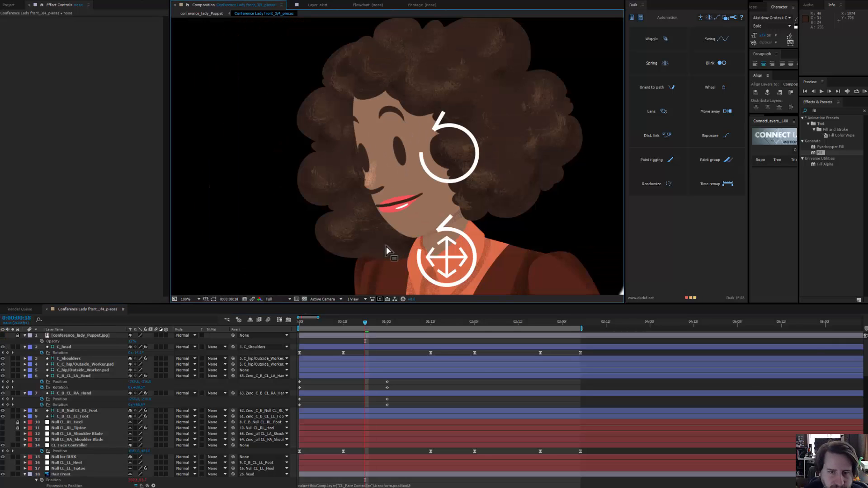
key("space")
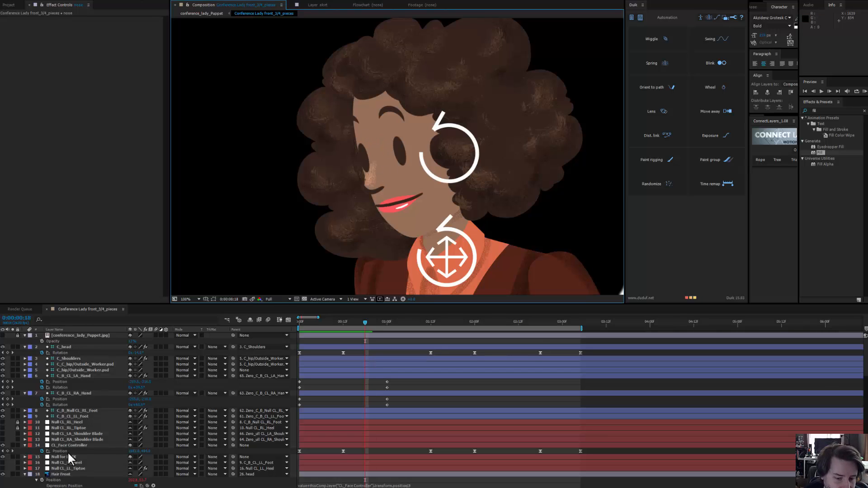
scroll(67, 452, "down", 6)
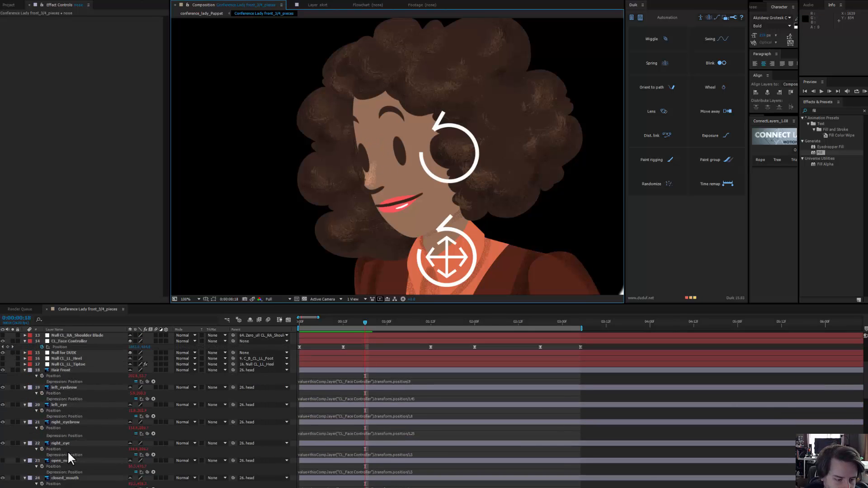
- Move the nose layer above left_eyebrow, directly below Hair Front in the layer stack, and preview the result
left_click(67, 422)
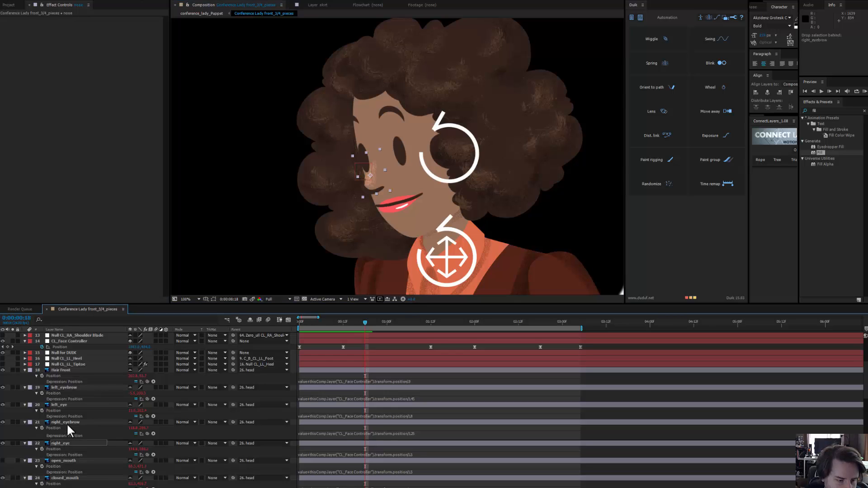
left_click_drag(68, 397, 76, 382)
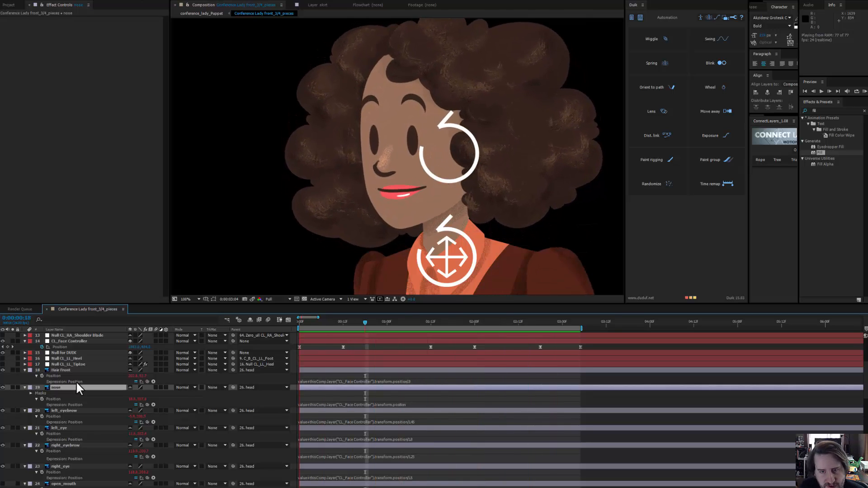
key("space")
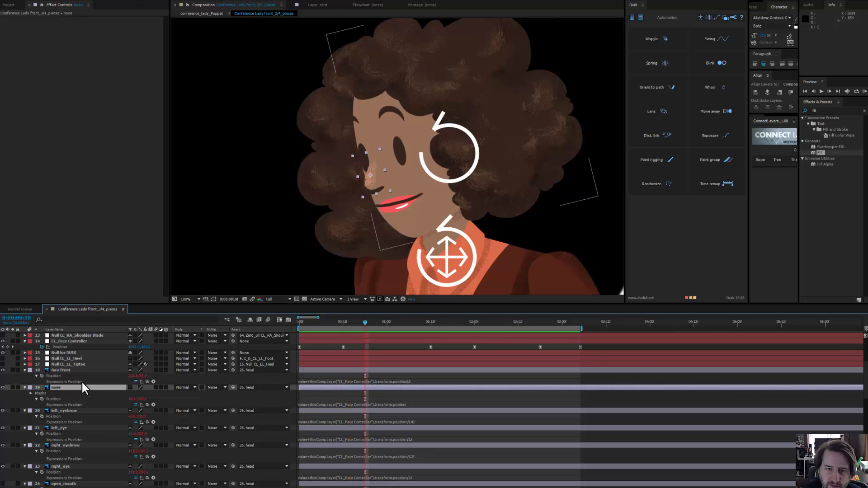
- At the first frame, parent the open_mouth layer to closed_mouth and leave open_mouth hidden
left_click(404, 206)
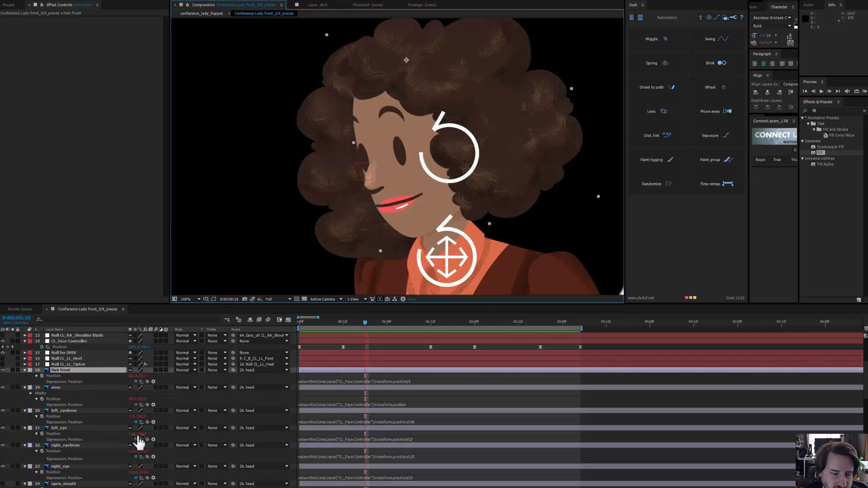
left_click(72, 484)
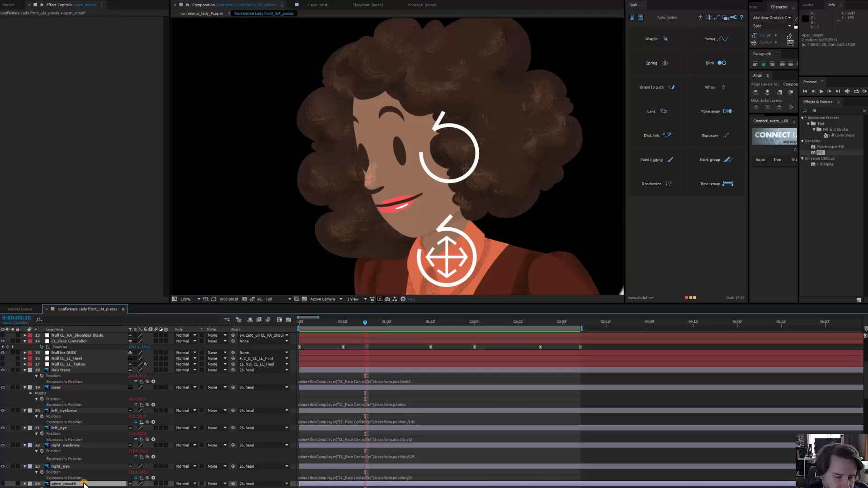
scroll(86, 485, "down", 1)
scroll(86, 485, "down", 1)
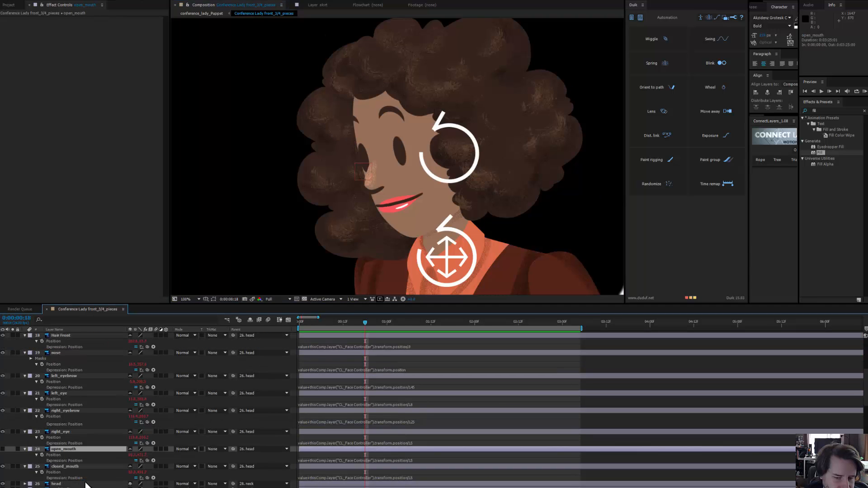
left_click(67, 467)
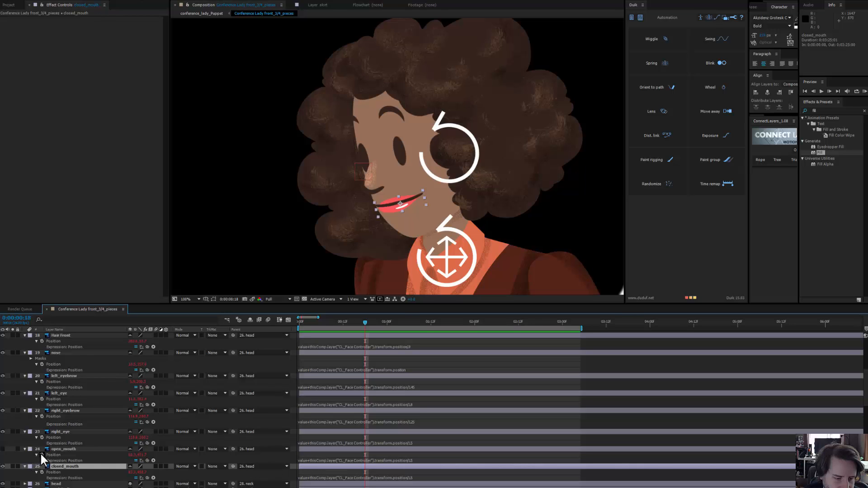
left_click(3, 449)
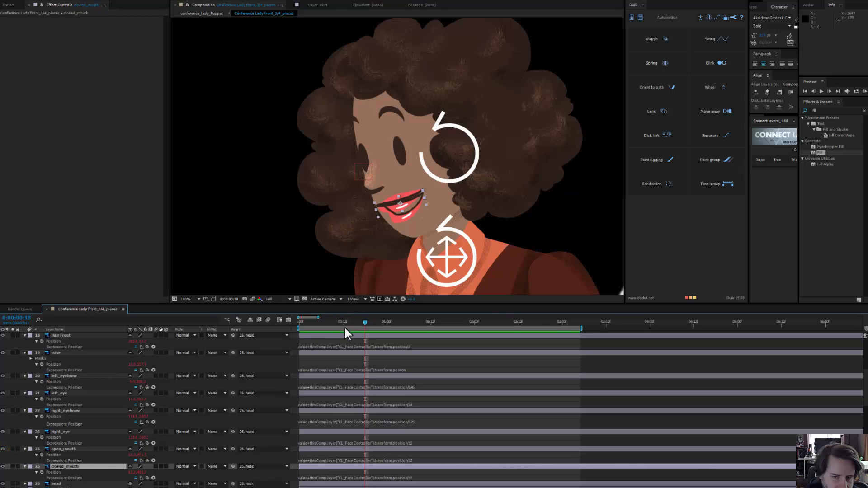
left_click_drag(288, 321, 257, 318)
left_click(18, 452)
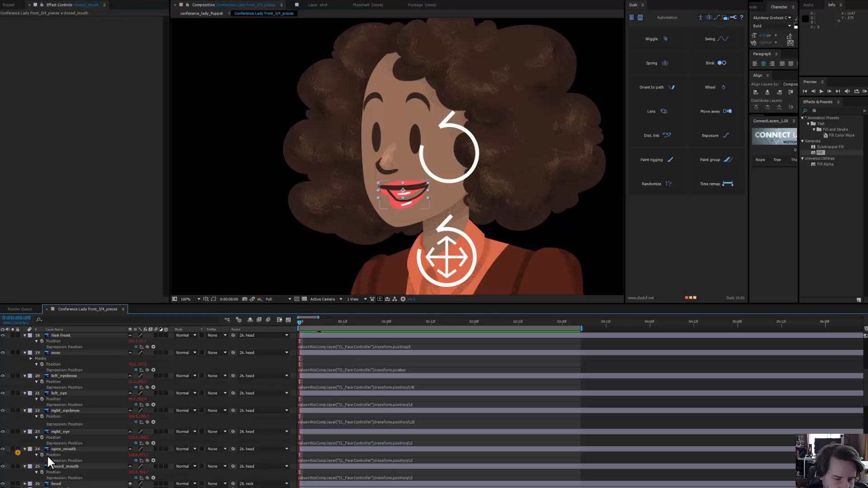
left_click_drag(233, 449, 49, 462)
left_click(137, 460)
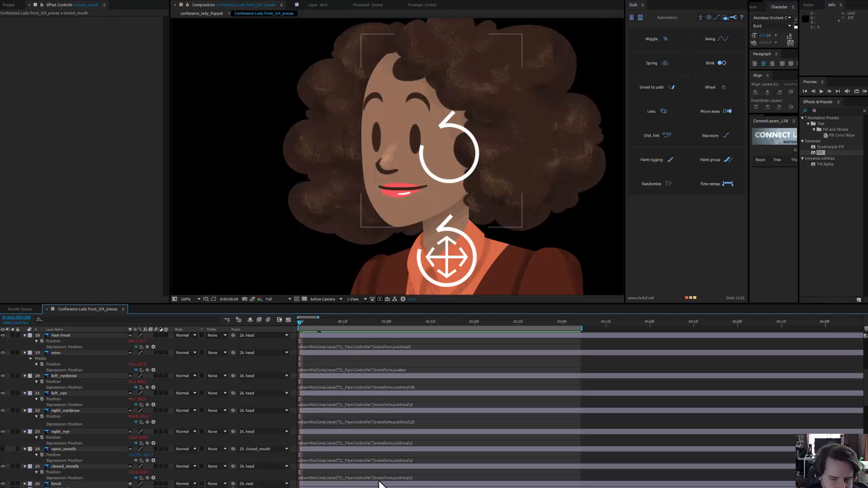
- Change the divisor in the closed_mouth layer's position expression to 1.25
left_click(403, 477)
double_click(409, 478)
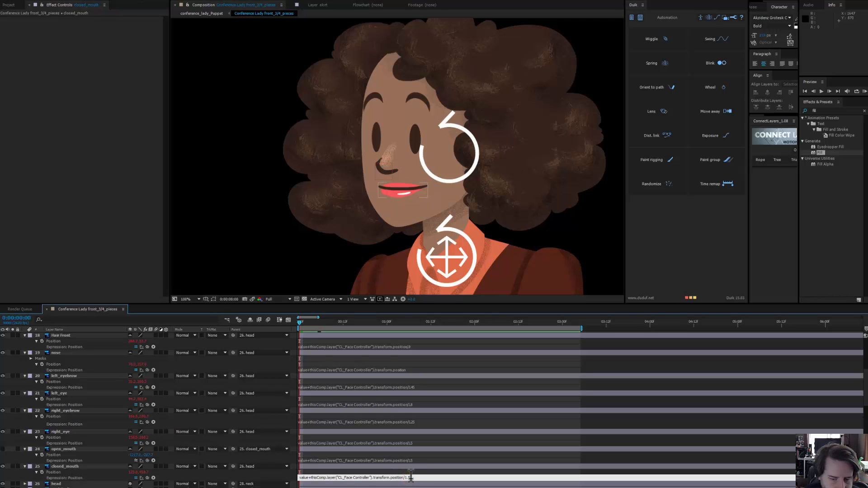
left_click_drag(411, 477, 408, 477)
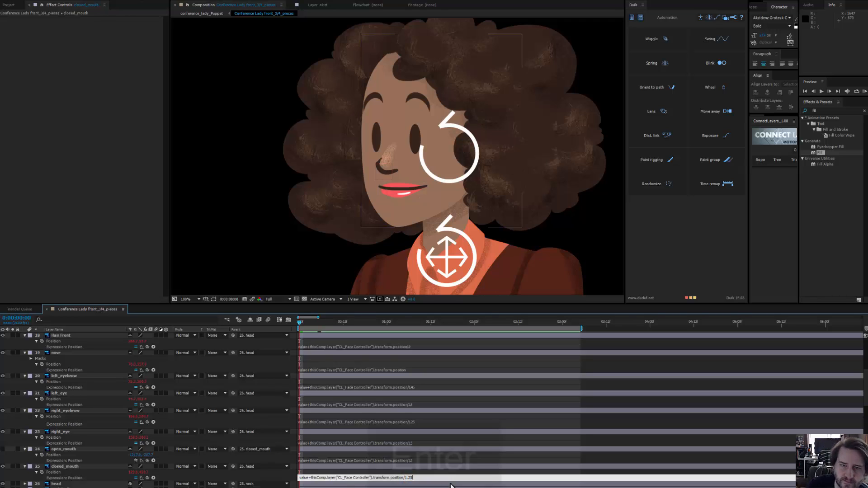
key("Return")
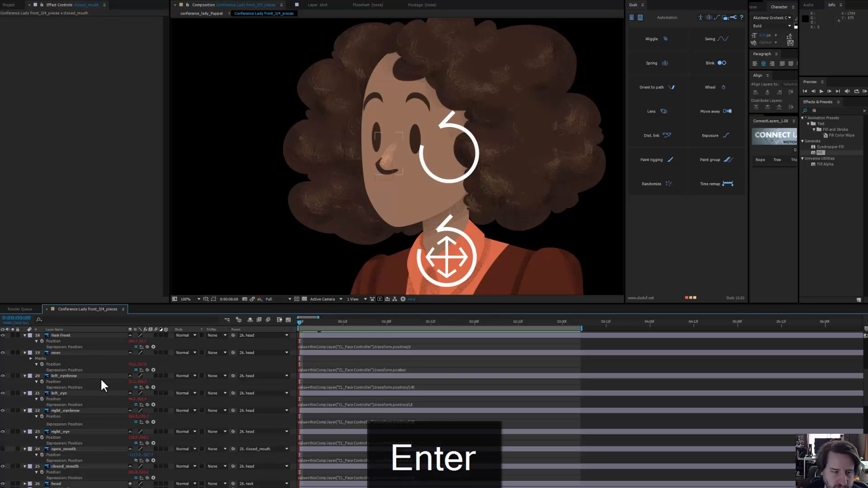
- Show the conference_lady_Puppet.jpg reference layer and give the timeline more height
scroll(49, 353, "up", 5)
scroll(28, 353, "up", 2)
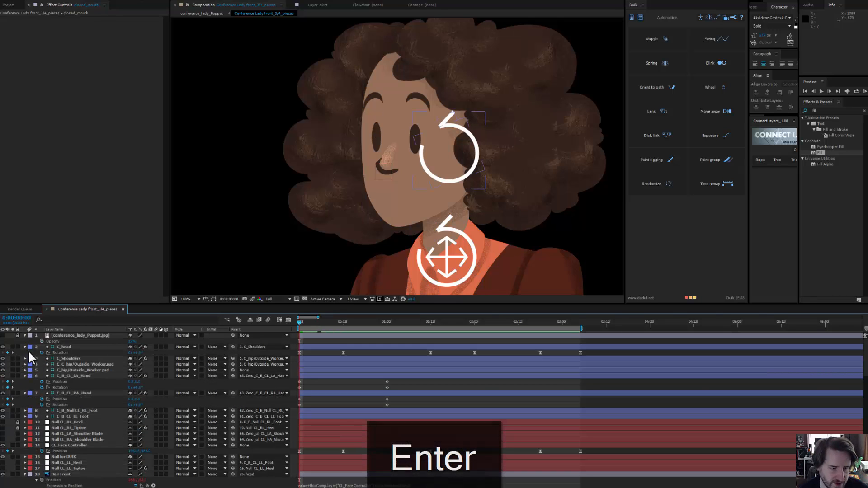
left_click(3, 335)
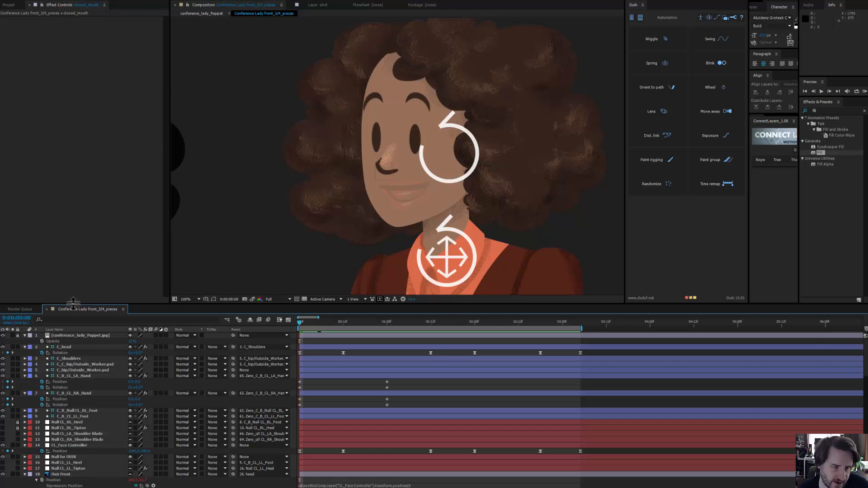
left_click_drag(73, 304, 73, 249)
- Locate the displaced closed_mouth layer and move it back onto the mouth in the reference
scroll(398, 185, "down", 2)
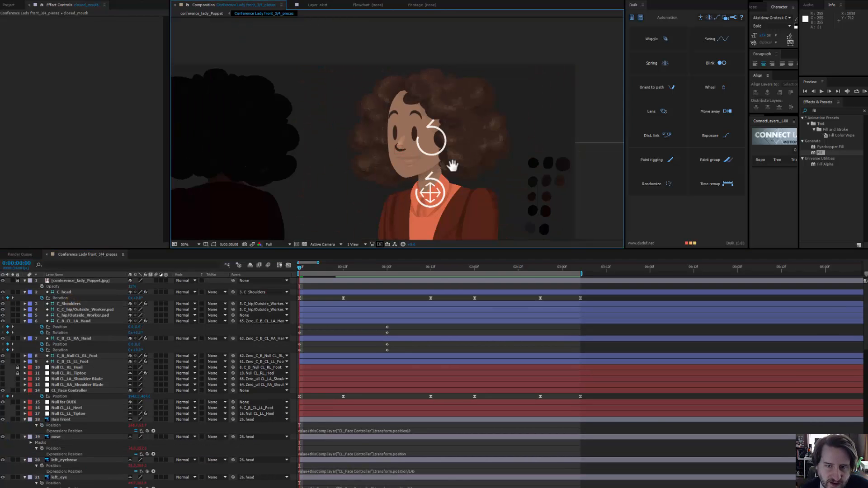
left_click_drag(452, 165, 368, 137)
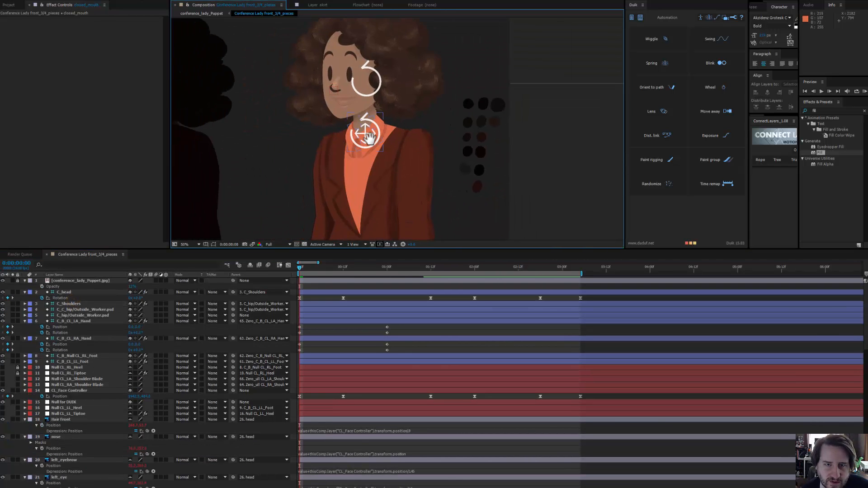
scroll(368, 139, "down", 2)
left_click_drag(413, 207, 240, 182)
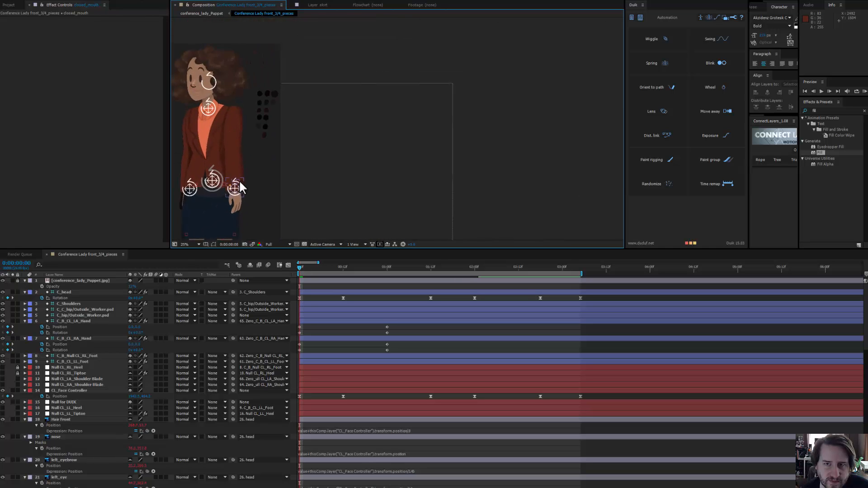
key("comma")
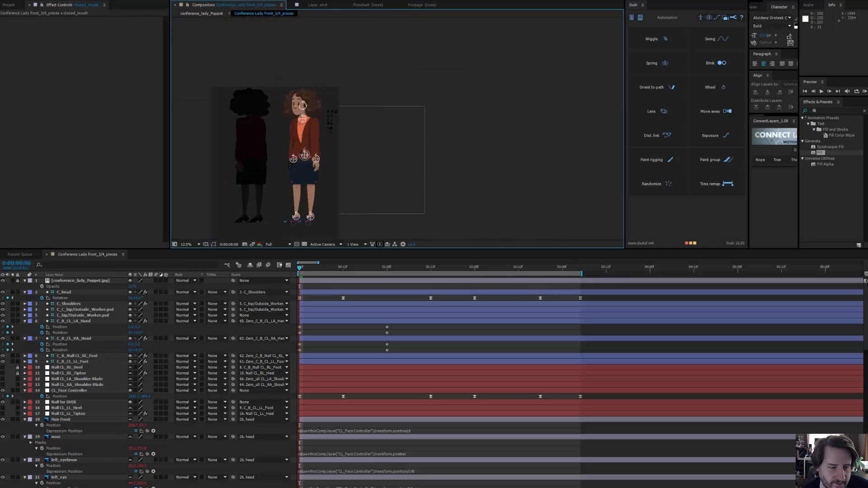
scroll(113, 443, "down", 5)
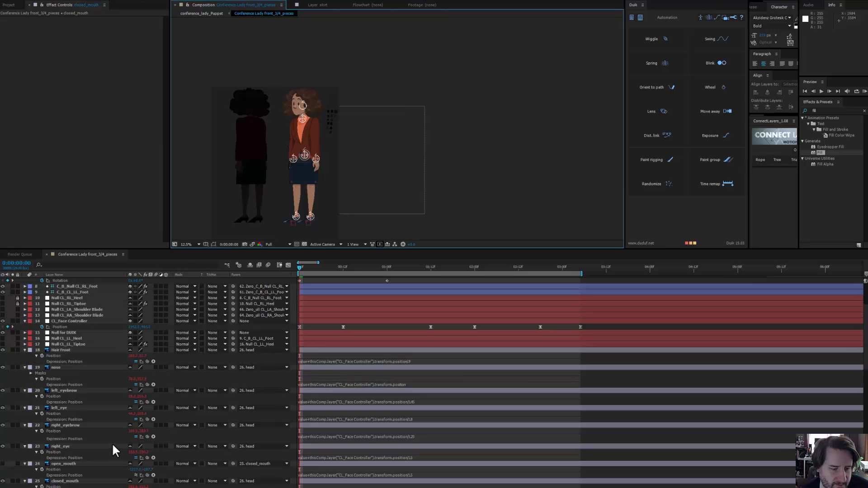
left_click(70, 462)
scroll(335, 145, "up", 1)
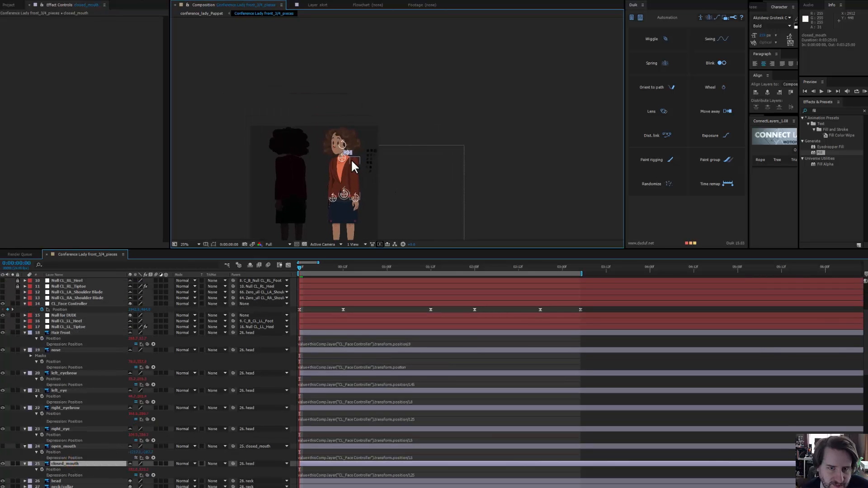
scroll(254, 177, "up", 1)
left_click_drag(256, 185, 417, 131)
scroll(391, 160, "up", 1)
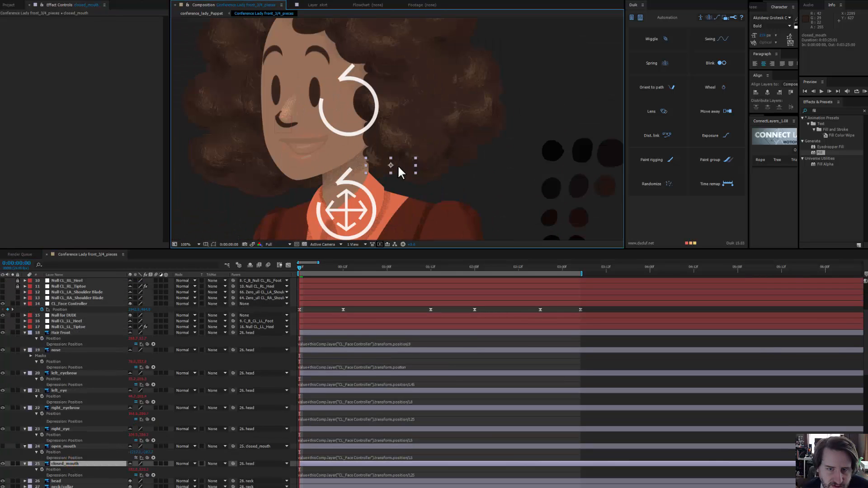
left_click_drag(399, 166, 310, 142)
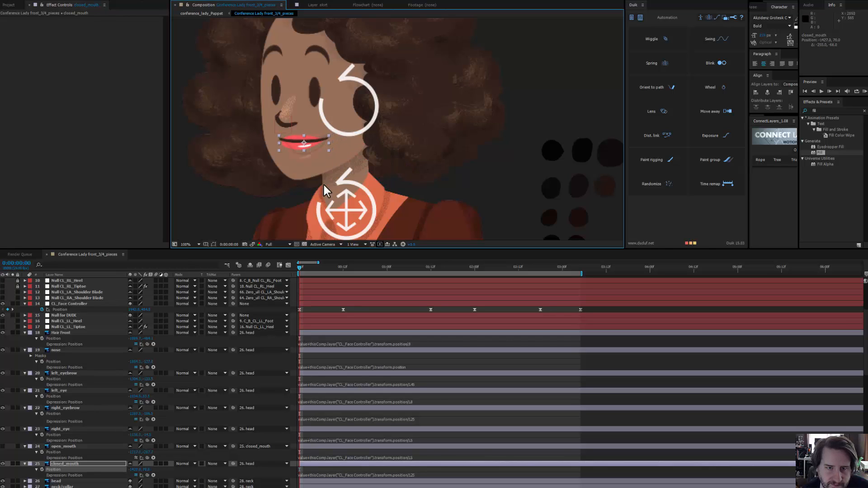
- Scrub and preview the head turn to check how the closed mouth follows the face
left_click(303, 266)
left_click_drag(303, 267, 314, 314)
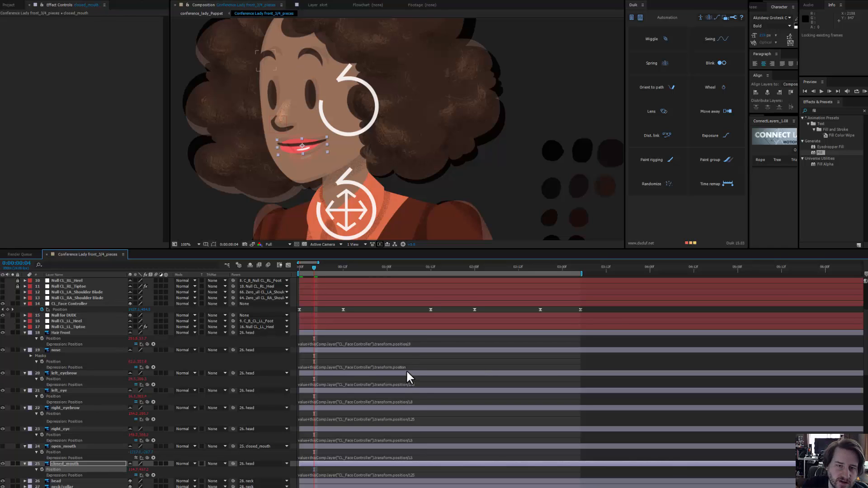
key("space")
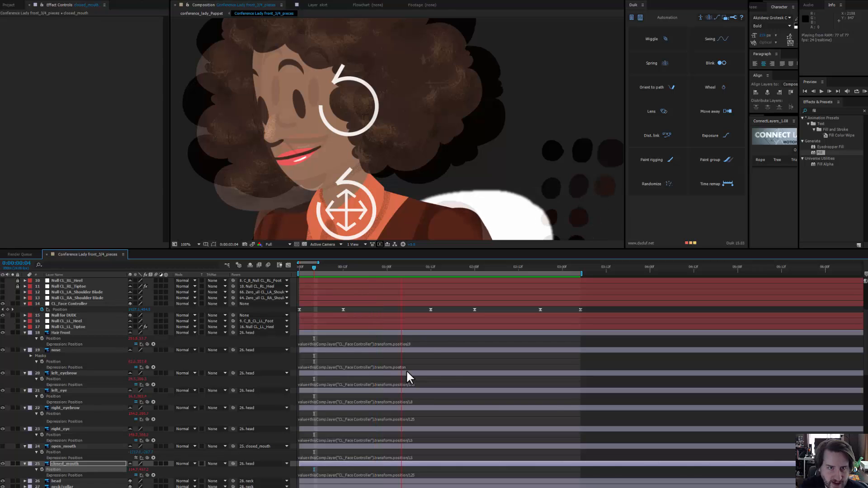
key("space")
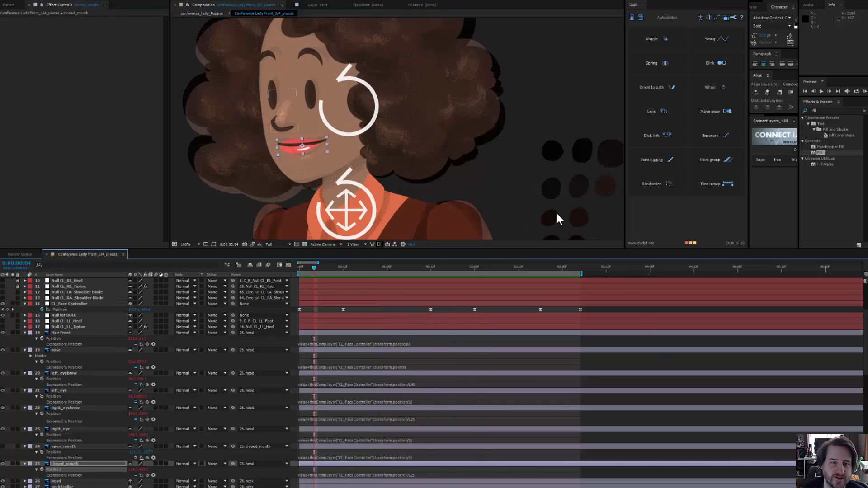
- Apply a red Fill effect to the left_eyebrow layer and scrub to frame 7 to inspect where the brow meets the face edge
left_click(259, 51)
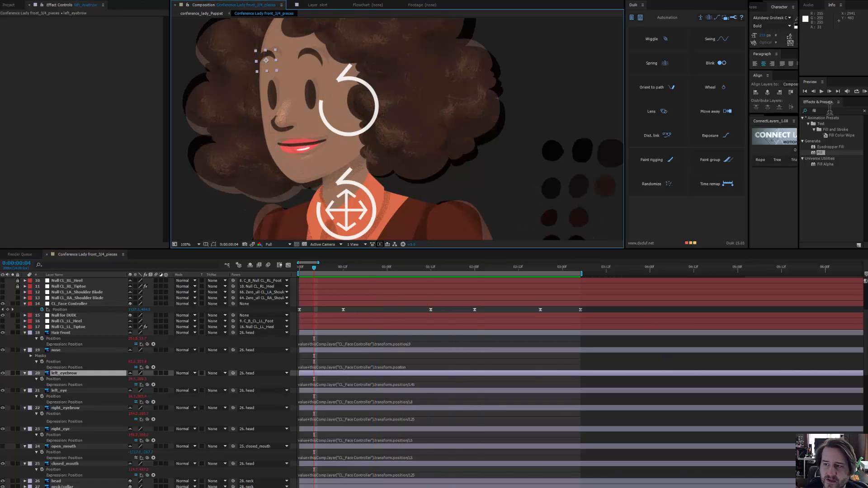
left_click(806, 111)
left_click_drag(821, 156, 69, 92)
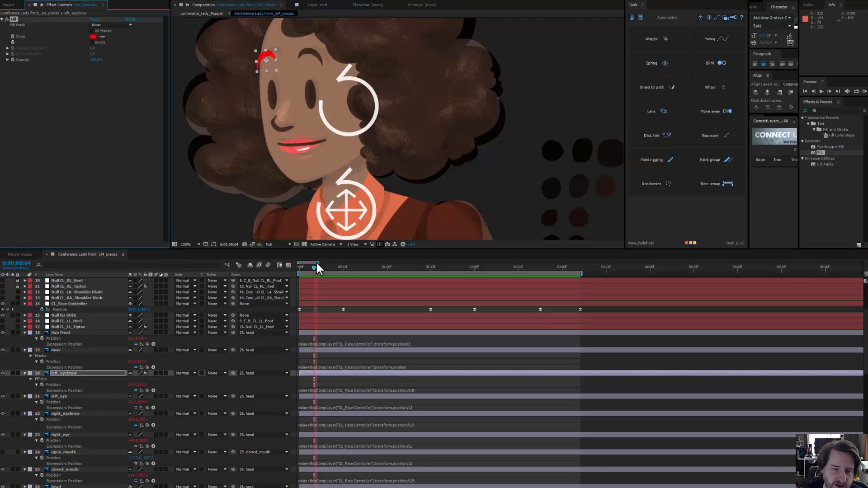
left_click(299, 266)
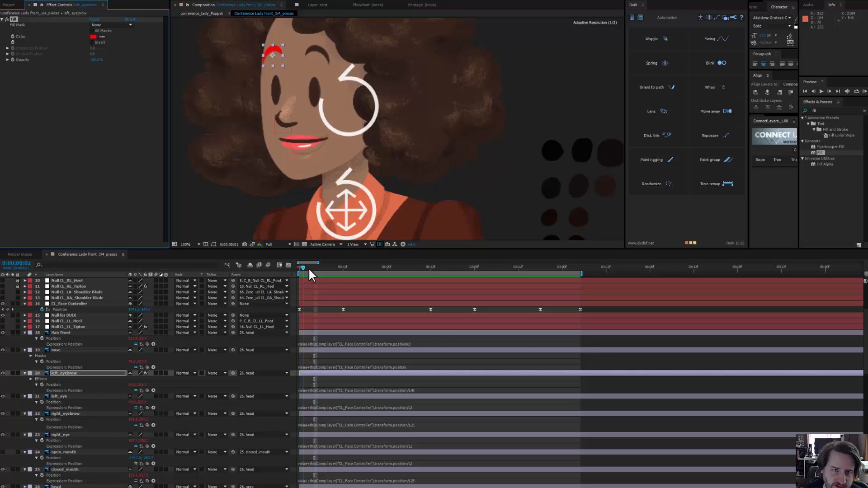
mouse_move(310, 270)
left_mouse_down()
mouse_move(362, 277)
mouse_move(325, 278)
left_mouse_up()
left_click_drag(268, 96, 280, 102)
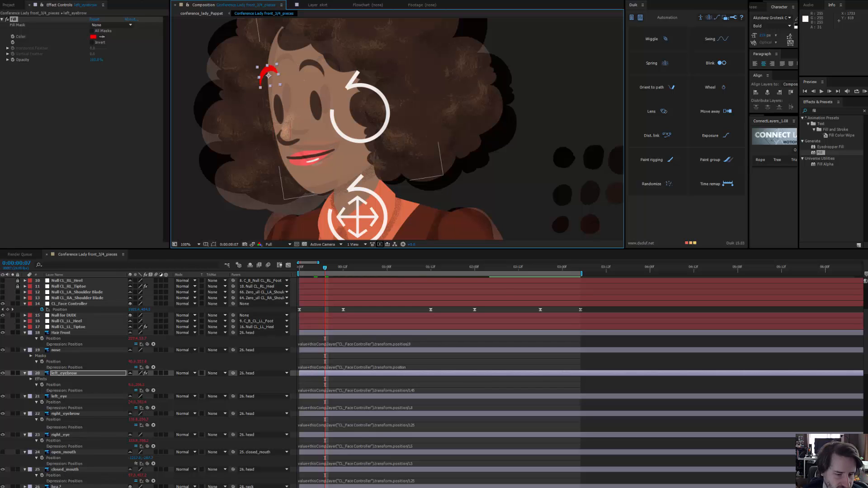
- Duplicate the head layer and place the copy directly above left_eyebrow
left_click(58, 487)
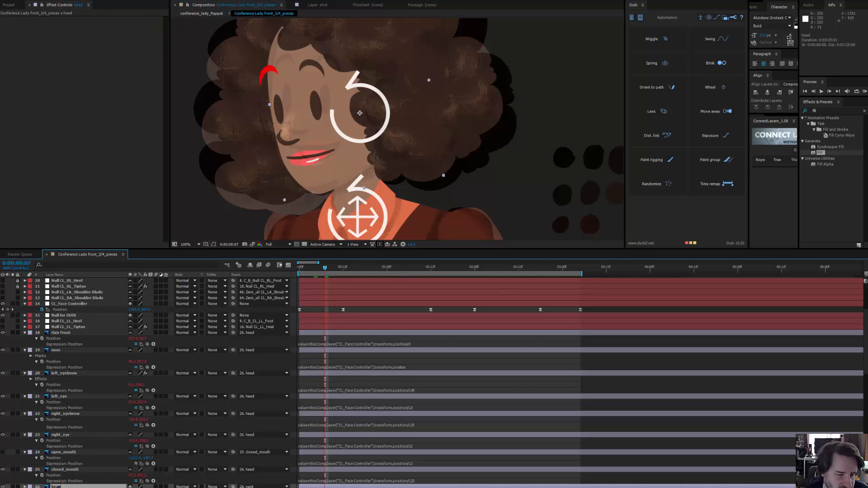
key("ctrl+d")
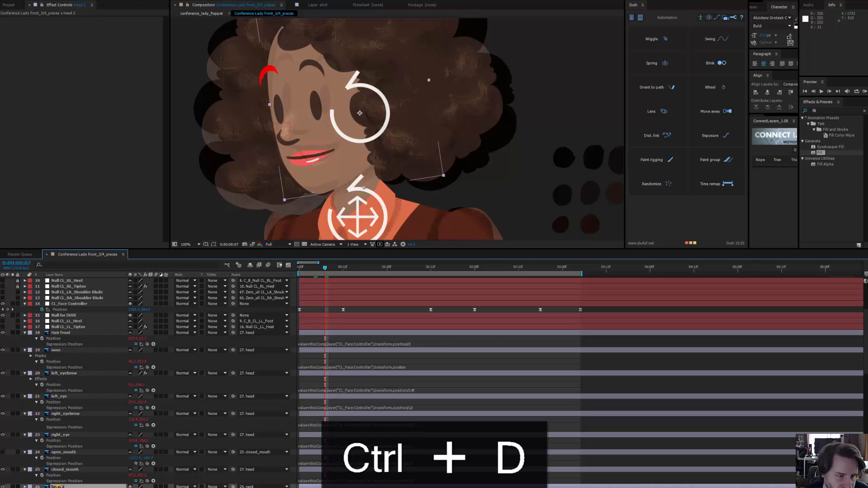
left_click_drag(57, 486, 74, 370)
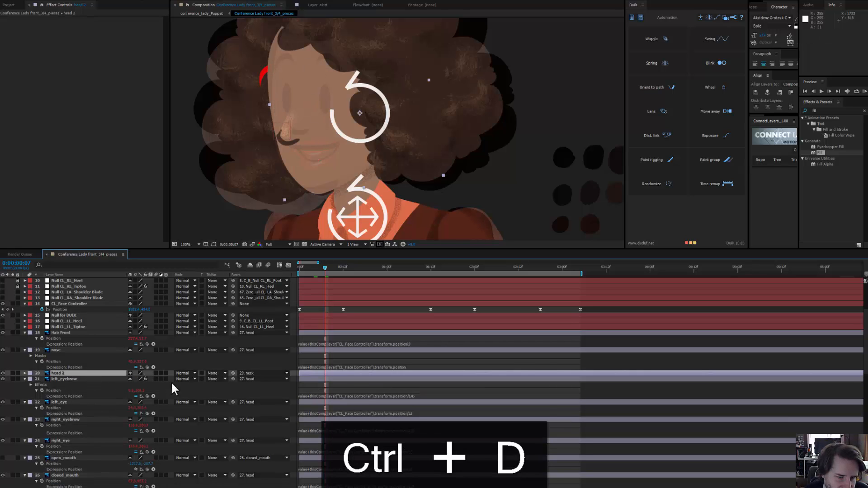
- Set left_eyebrow's track matte to Alpha using the head copy above it, and check the clipped brow near frame 7
left_click(218, 379)
left_click(228, 395)
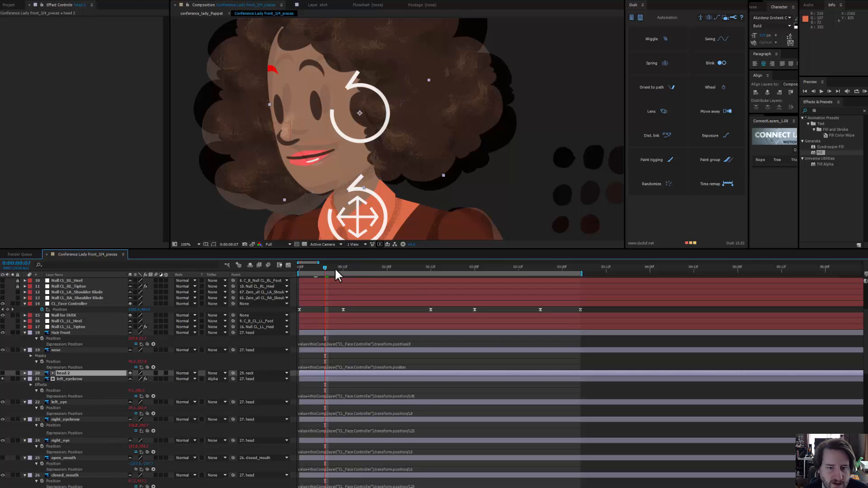
left_click_drag(321, 265, 324, 286)
left_click(77, 379)
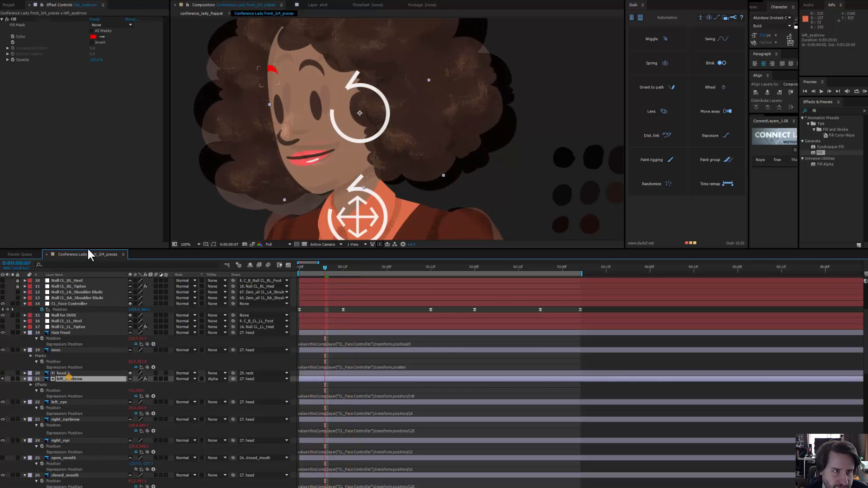
- Remove the red Fill effect from left_eyebrow and scrub between frames 0 and 7 to check the matted brow
left_click(12, 19)
key("Delete")
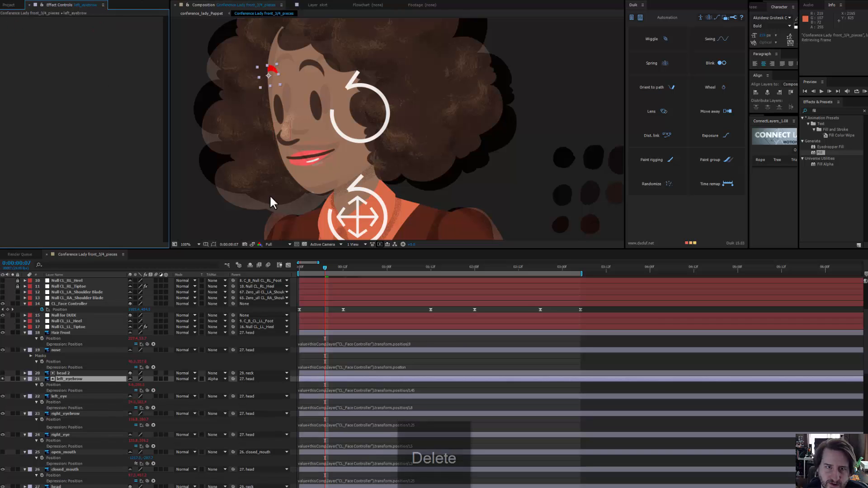
left_click_drag(262, 77, 399, 127)
scroll(276, 100, "up", 2)
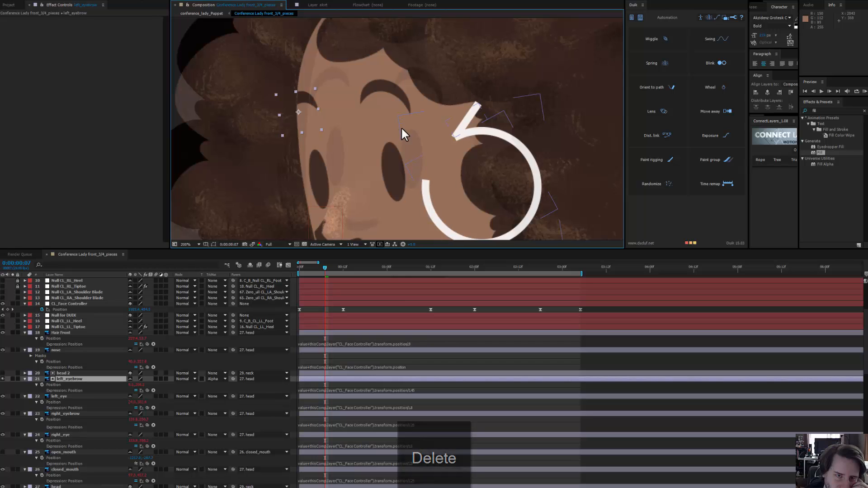
scroll(399, 127, "down", 2)
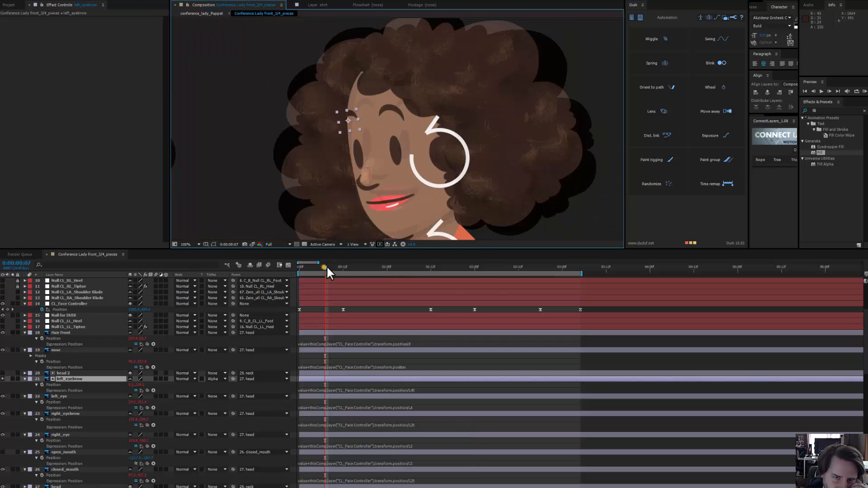
left_click_drag(326, 267, 296, 268)
left_click_drag(418, 187, 343, 173)
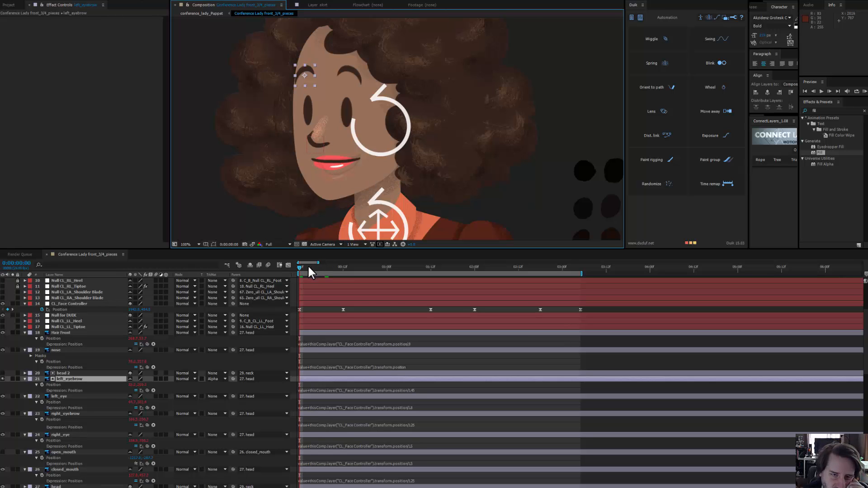
mouse_move(309, 271)
left_mouse_down()
mouse_move(338, 269)
mouse_move(290, 274)
mouse_move(318, 272)
left_mouse_up()
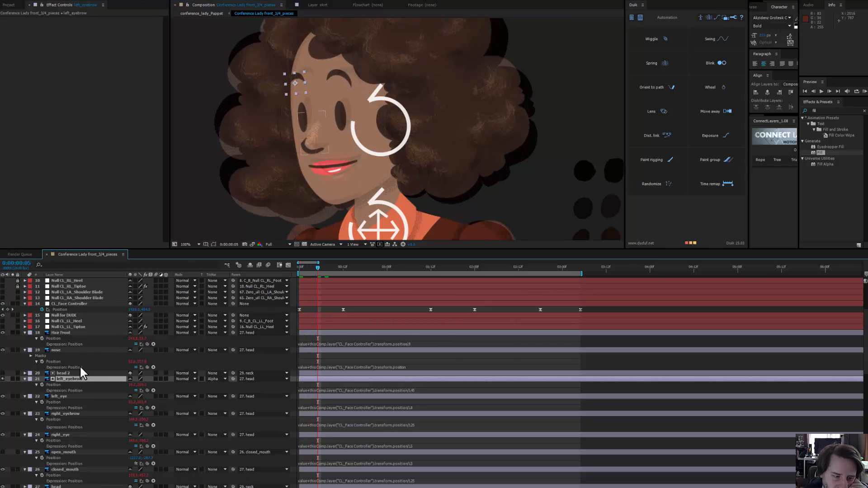
- Set left_eyebrow's track matte to None, delete the head copy above it, and check the unmatted brow up to frame 12
left_click(216, 378)
left_click(222, 387)
left_click(86, 374)
key("Delete")
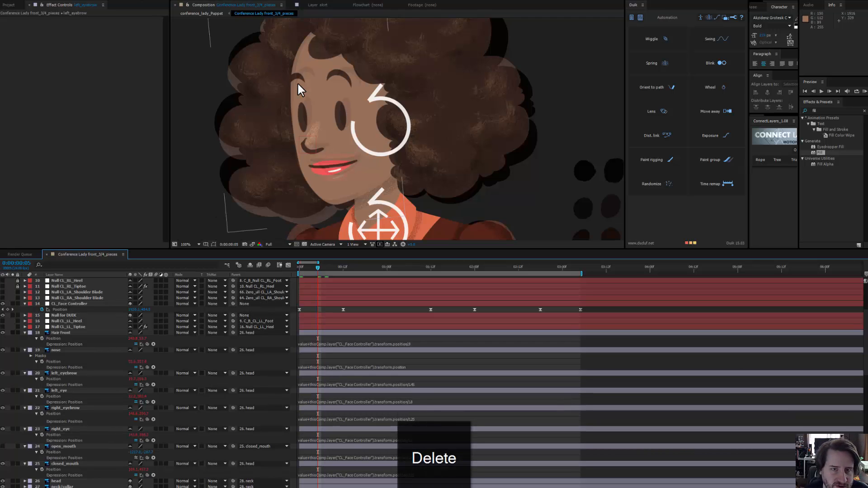
scroll(297, 82, "up", 2)
left_click(330, 151)
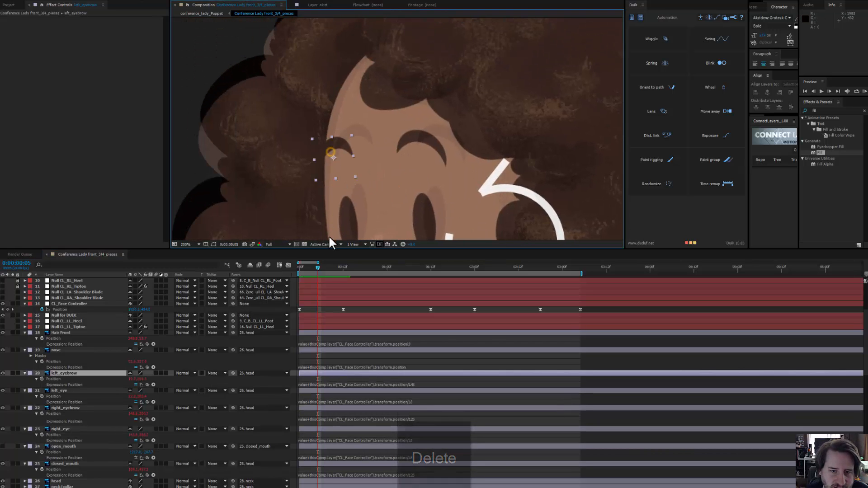
left_click_drag(325, 267, 342, 271)
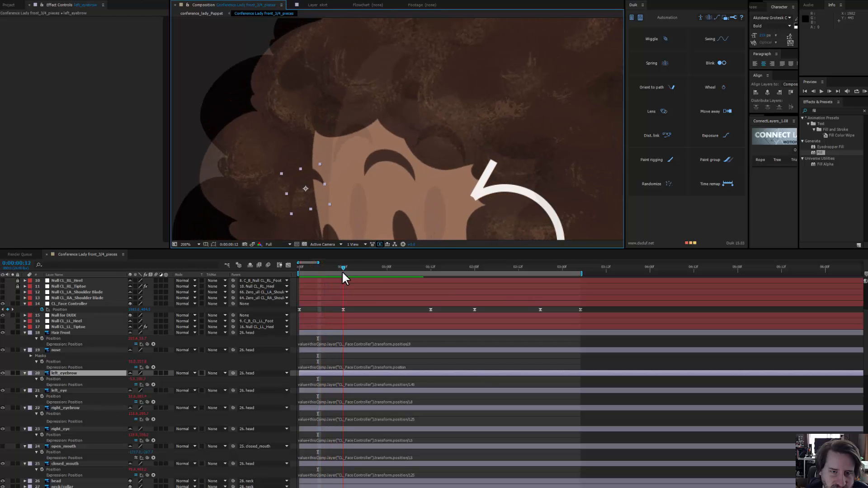
scroll(230, 121, "down", 4)
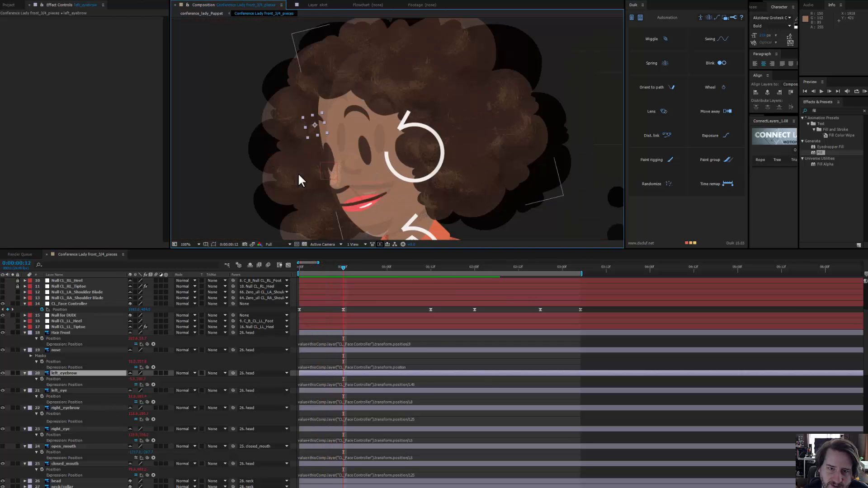
scroll(298, 175, "down", 2)
left_click(573, 46)
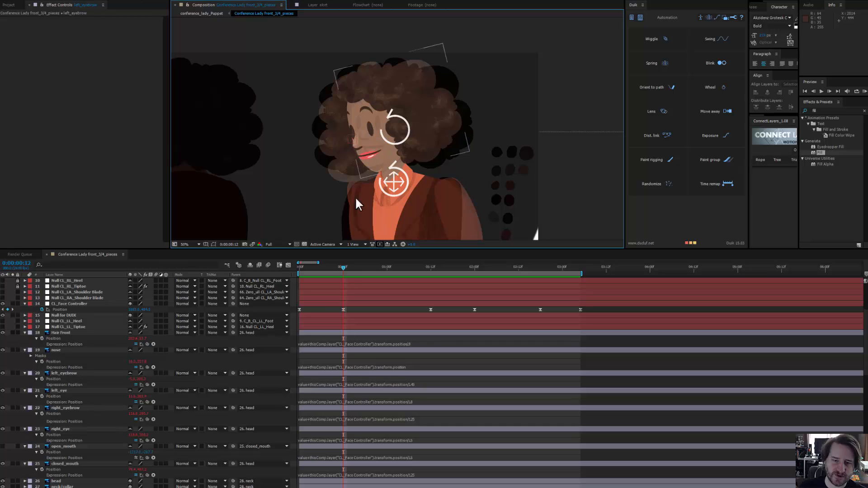
- Try placing layer markers on CL_Face Controller at frames 5 and 16, and undo them
left_click_drag(339, 267, 317, 270)
scroll(316, 312, "up", 5)
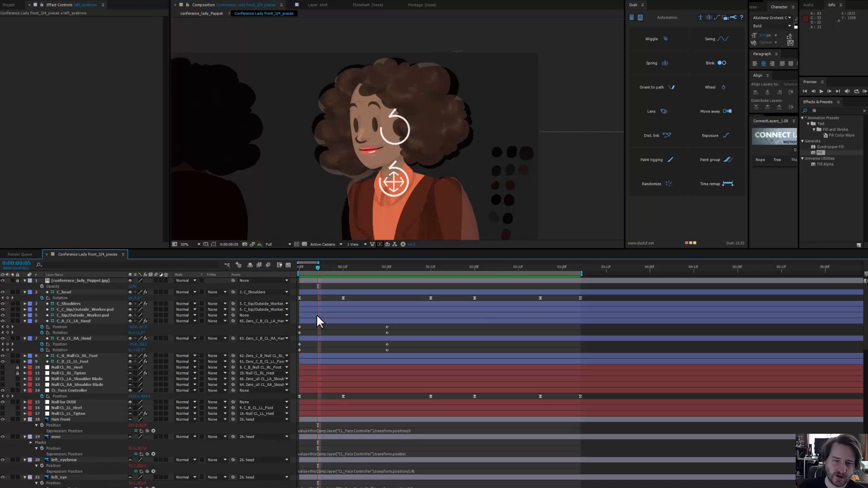
left_click(309, 389)
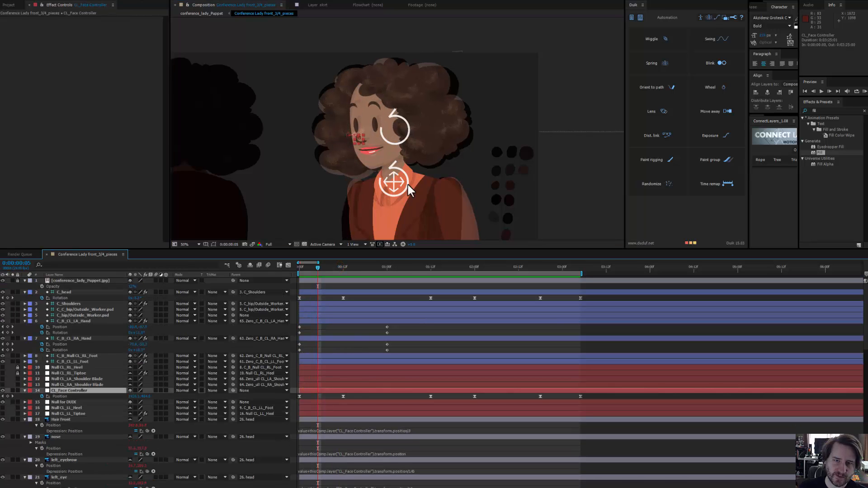
key("period")
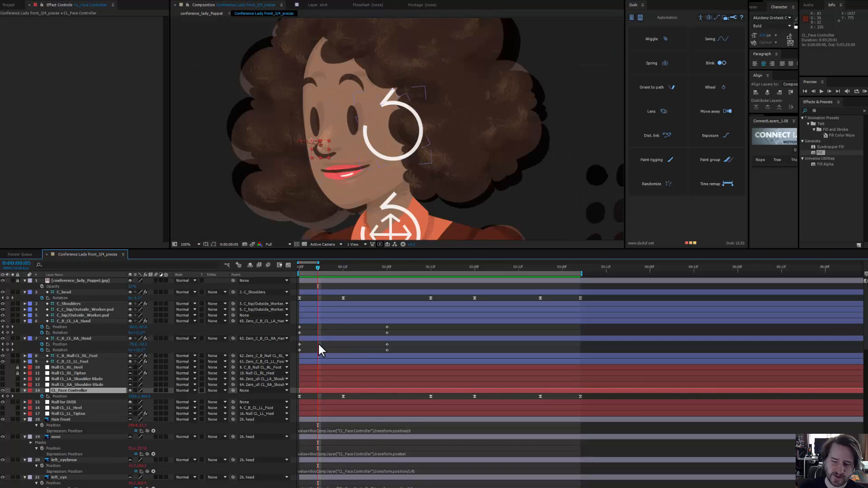
left_click(358, 267)
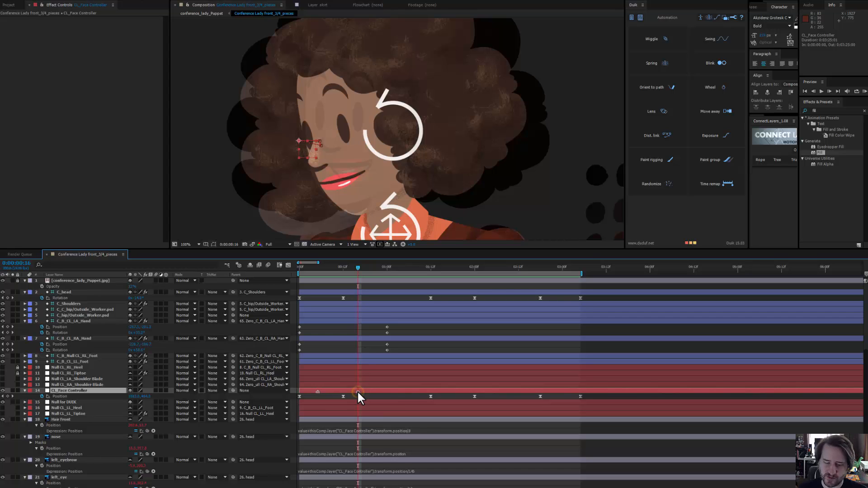
key("ctrl+z")
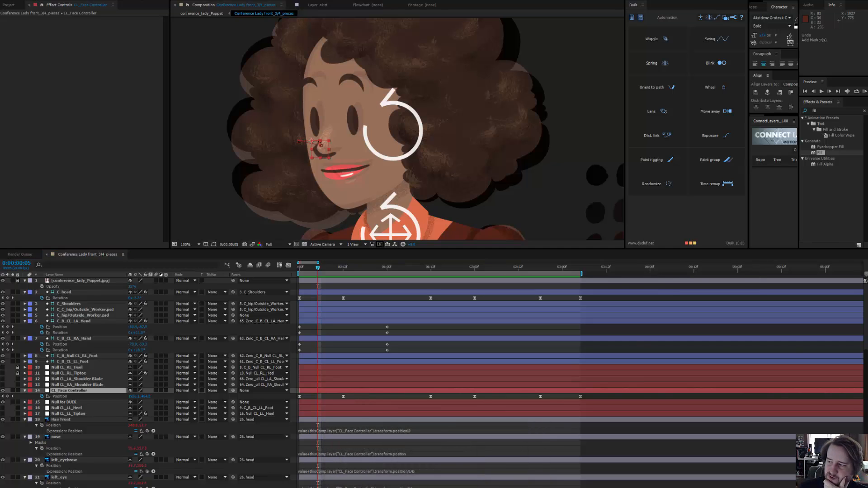
- Scrub the head turn to the two-second mark and back to 0:00:01:14, examining the face and the whole seated pose
left_click_drag(309, 267, 476, 247)
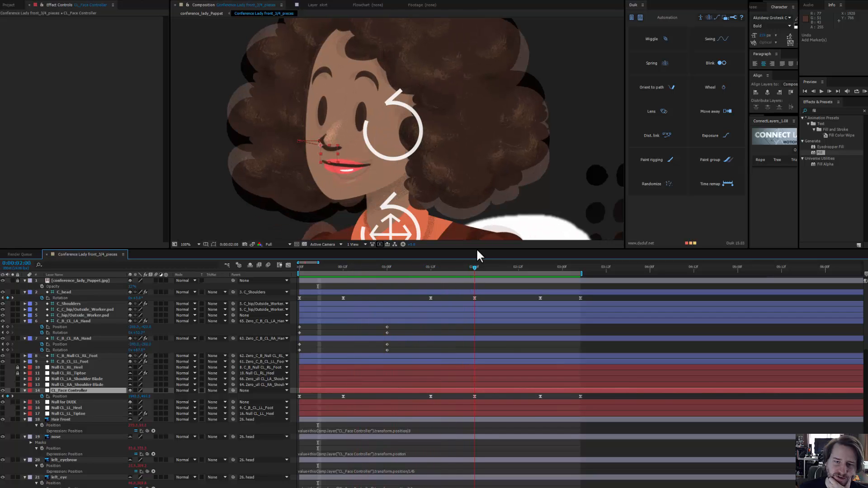
left_click_drag(443, 169, 427, 158)
scroll(428, 158, "down", 2)
left_click_drag(475, 135, 515, 95)
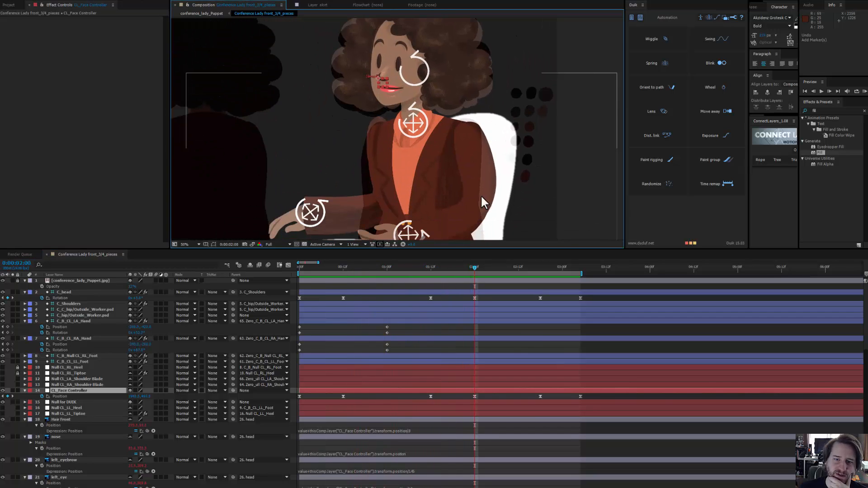
left_click_drag(418, 85, 419, 126)
scroll(419, 126, "down", 1)
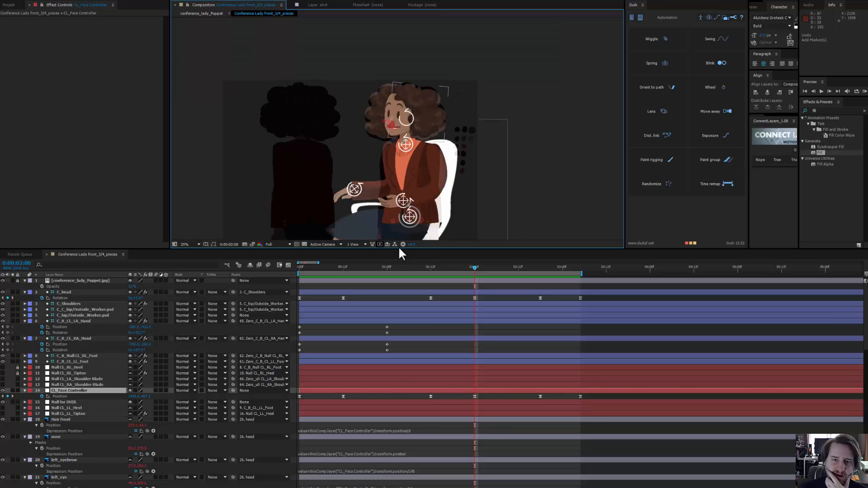
left_click_drag(469, 267, 437, 260)
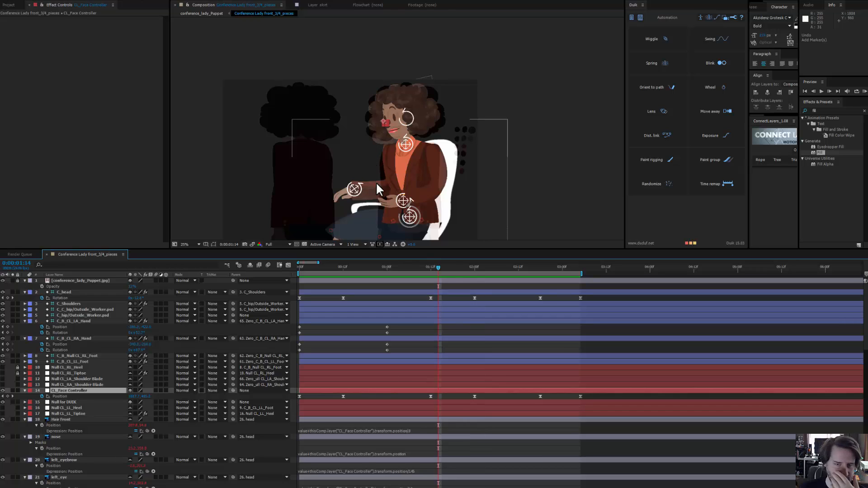
- Try different Stretch and Auto-Shrink amounts in the elbow IK effect of the C_B_CL_LA_Hand controller, and undo them
left_click(354, 188)
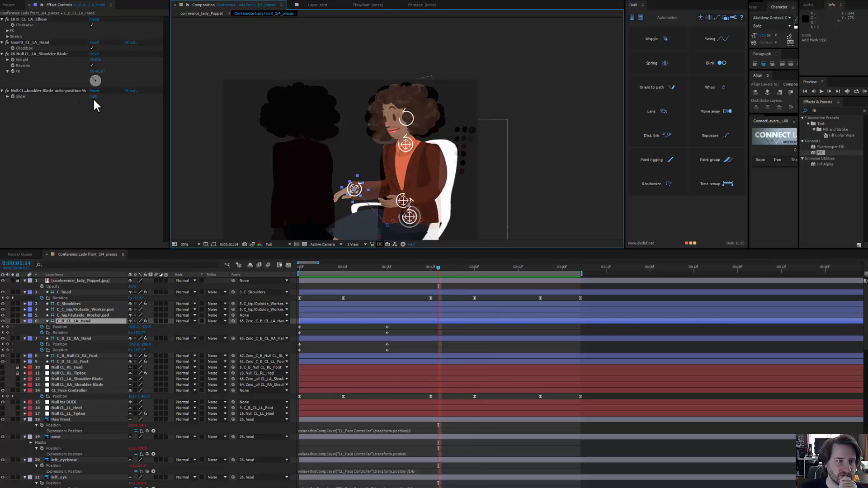
left_click(8, 36)
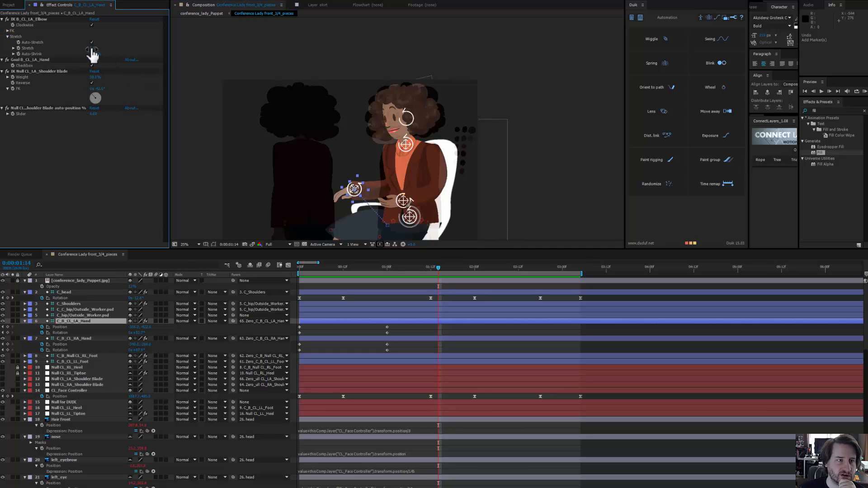
left_click_drag(91, 49, 153, 45)
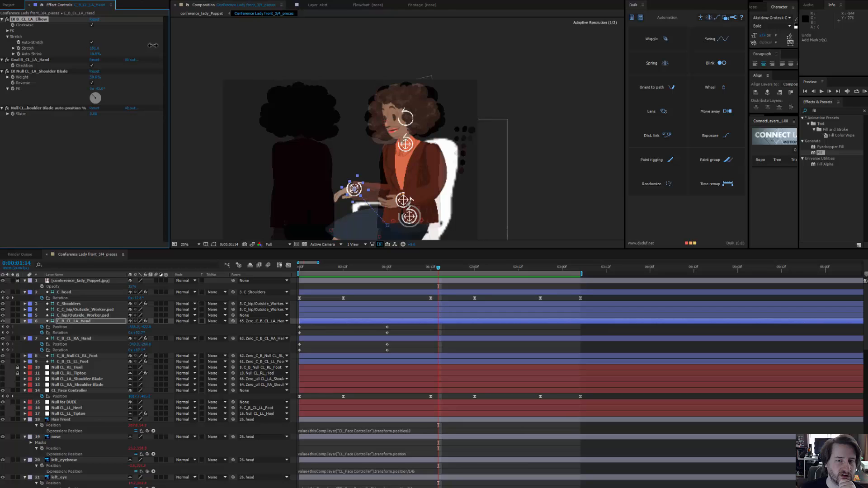
left_click_drag(81, 51, 161, 50)
key("ctrl+z")
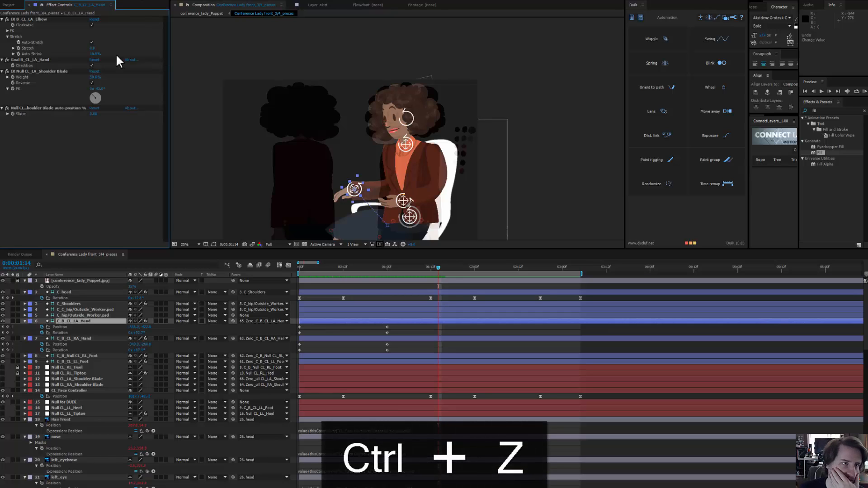
left_click_drag(93, 55, 119, 66)
key("ctrl+z")
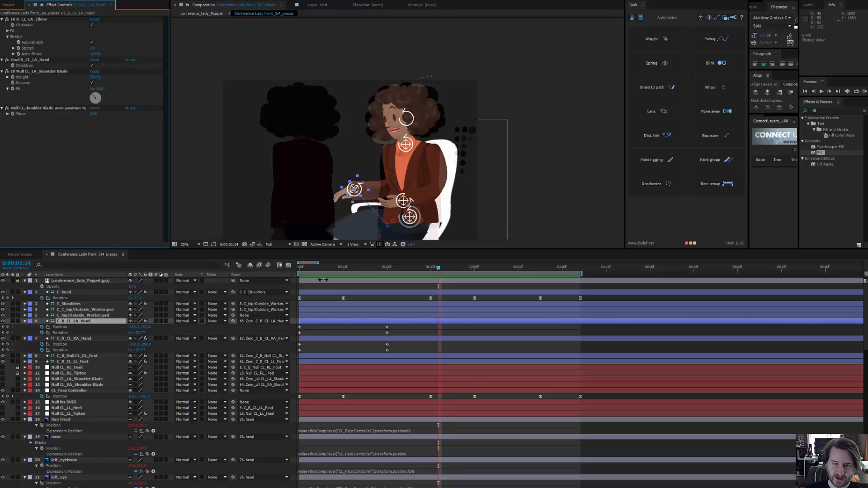
- Move to 0:00:01:04 and hide the conference_lady_Puppet.jpg reference layer to view the seated character on its own
left_click_drag(311, 269, 424, 271)
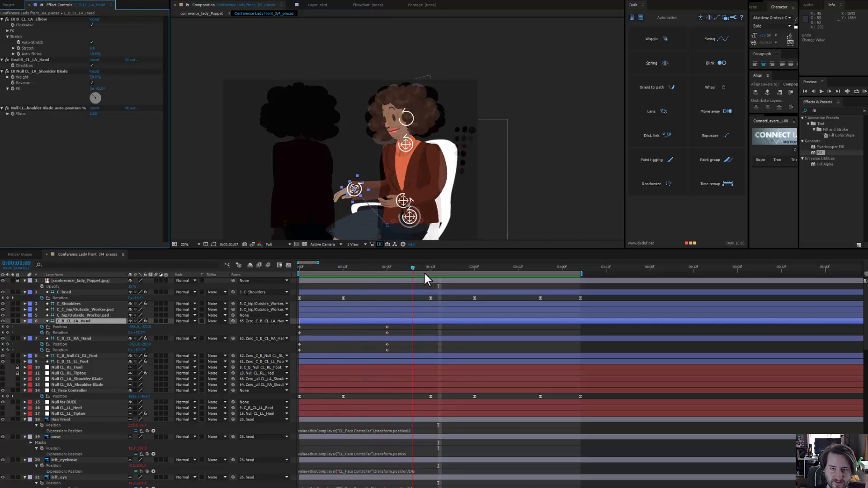
left_click(400, 273)
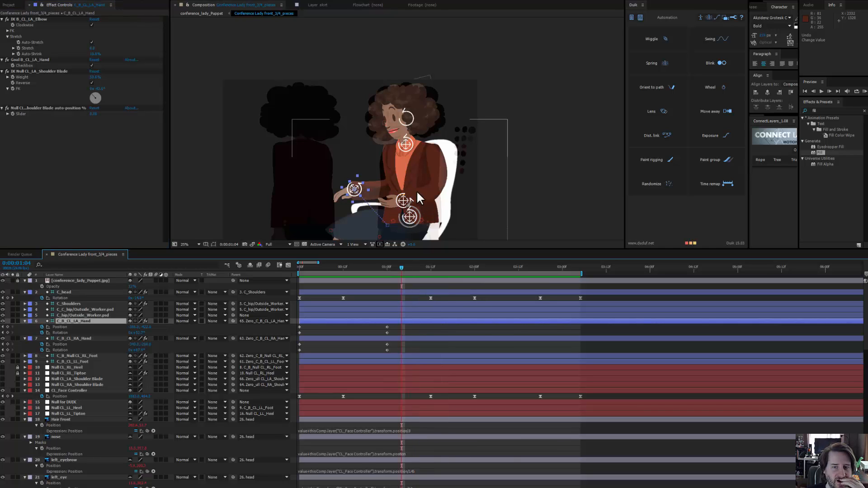
scroll(405, 198, "up", 2)
left_click_drag(402, 202, 409, 181)
left_click_drag(378, 207, 360, 198)
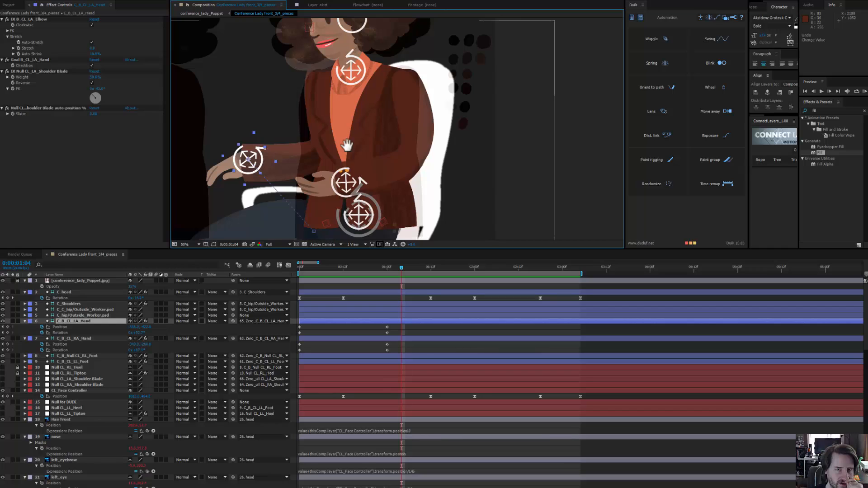
scroll(347, 145, "down", 2)
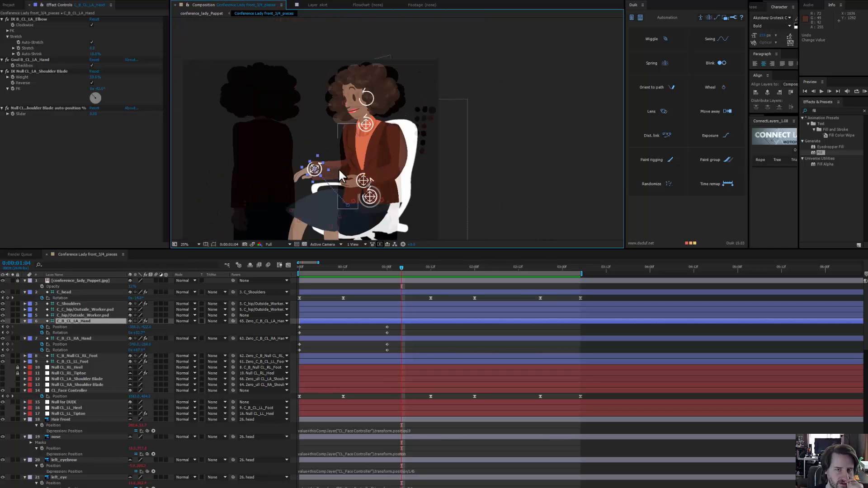
left_click(2, 280)
key("F2")
left_click_drag(387, 159, 400, 144)
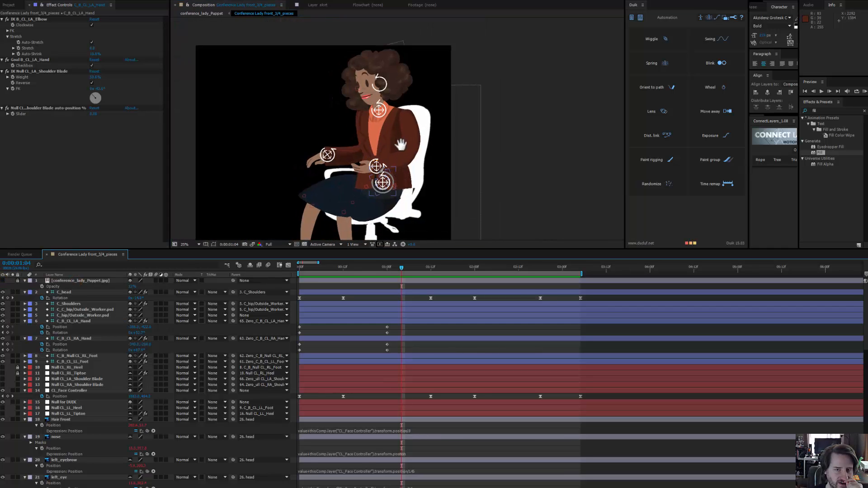
scroll(400, 145, "down", 1)
scroll(383, 207, "up", 1)
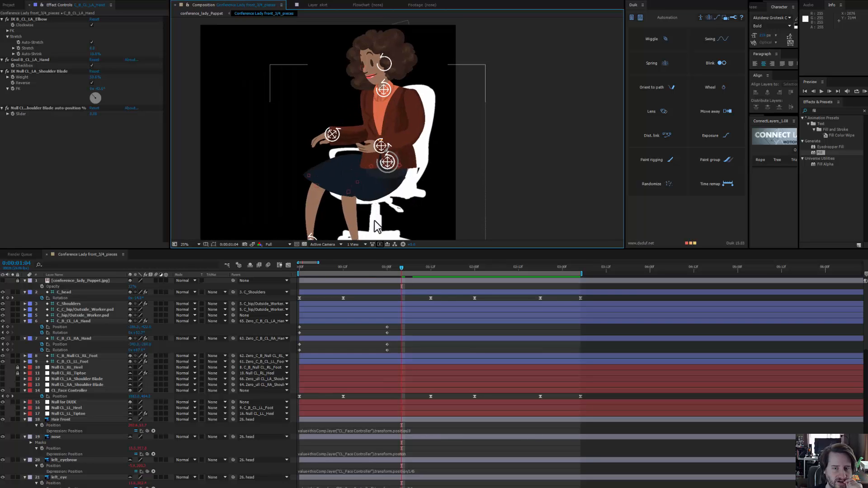
- Return to the first frame, show the full standing figure, and save the project
left_click_drag(398, 267, 291, 271)
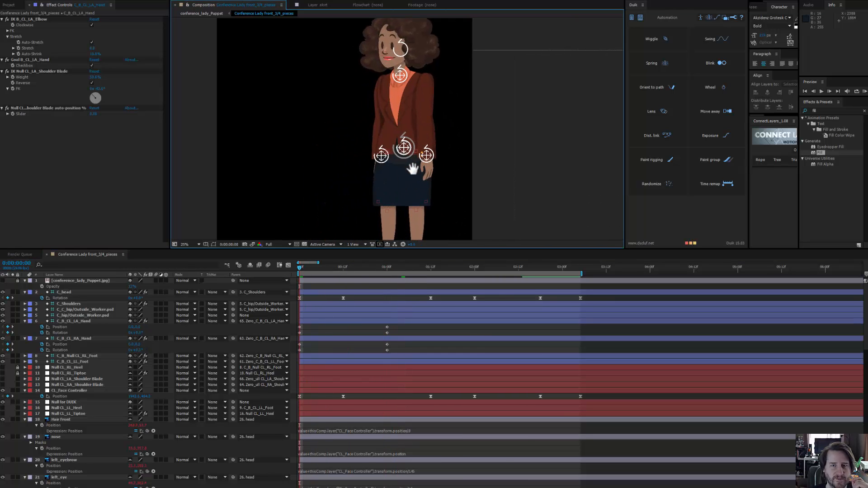
scroll(387, 166, "down", 1)
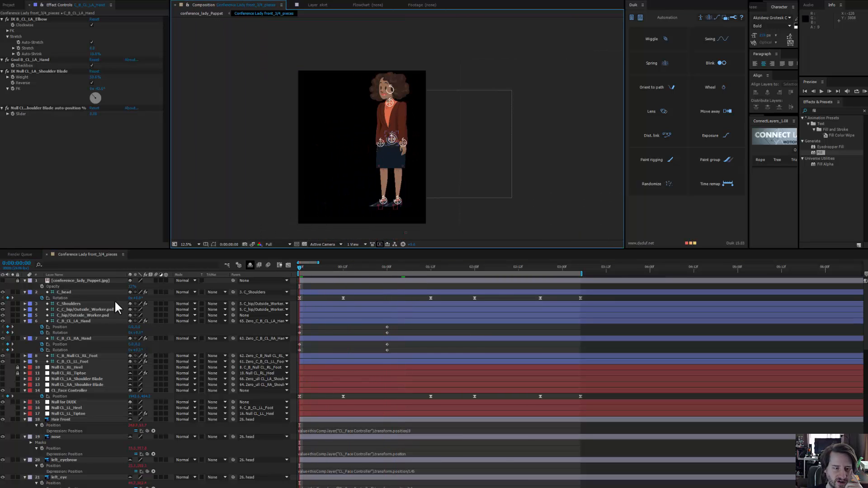
left_click(86, 256)
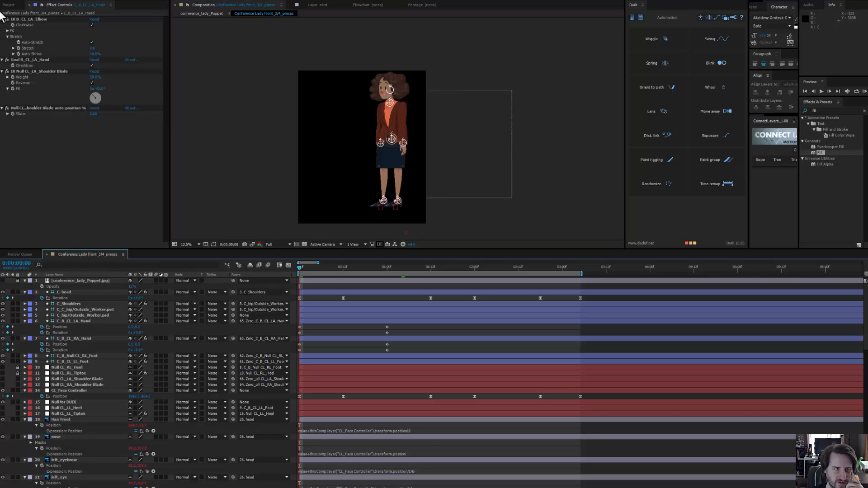
left_click(21, 46)
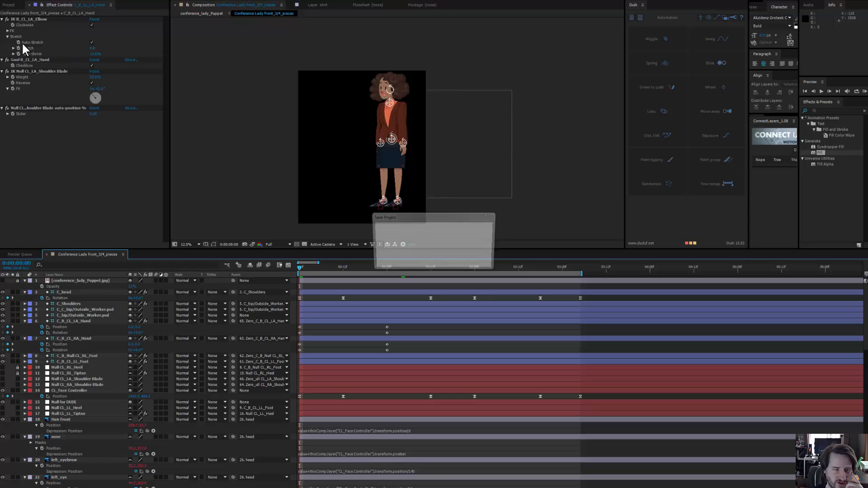
left_click(28, 253)
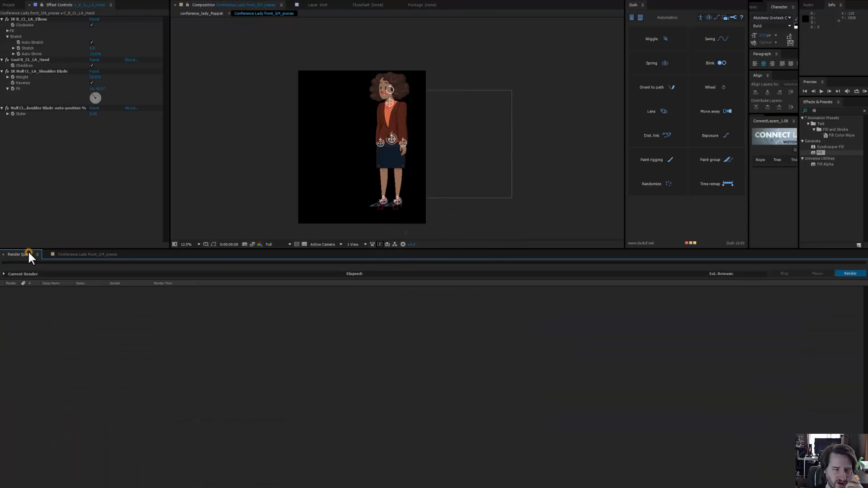
left_click(8, 5)
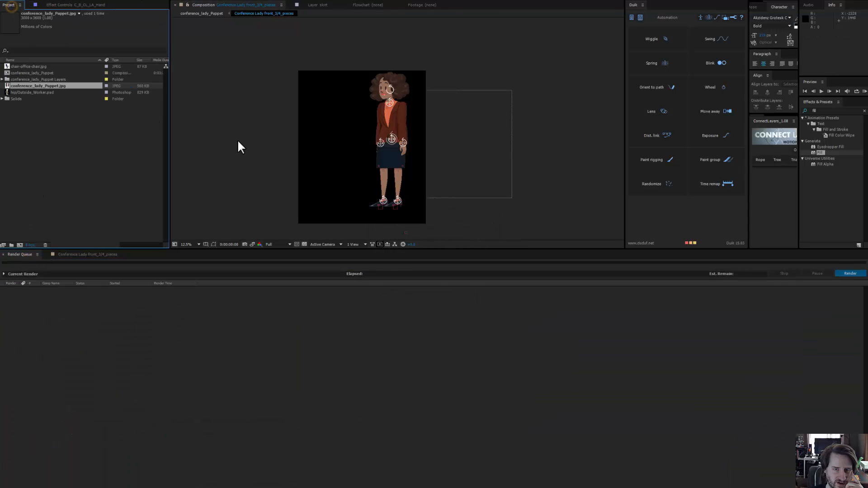
left_click(90, 254)
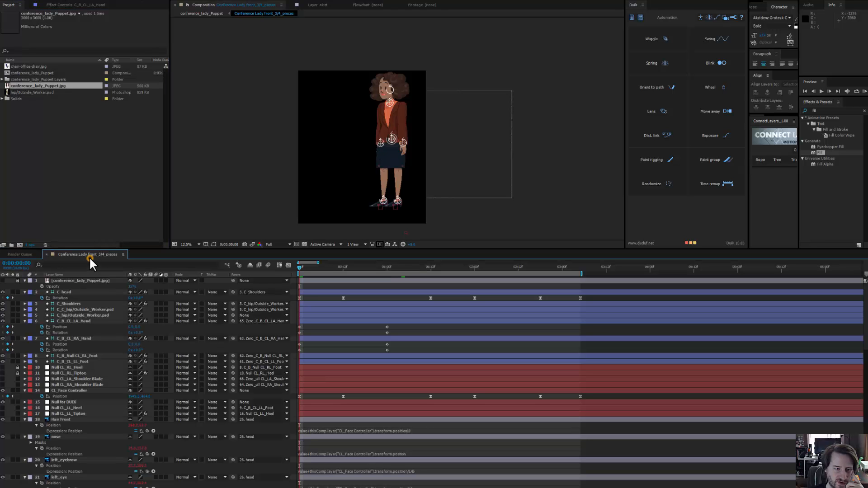
- Scrub past the two-second mark and preview the complete sitting and head-turn animation
left_click(387, 271)
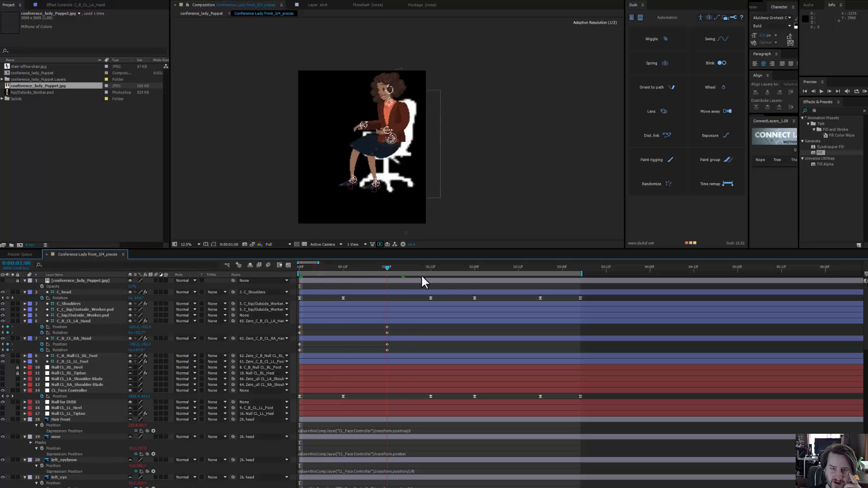
left_click_drag(464, 281, 481, 280)
scroll(353, 120, "up", 1)
left_click_drag(353, 120, 366, 154)
key("space")
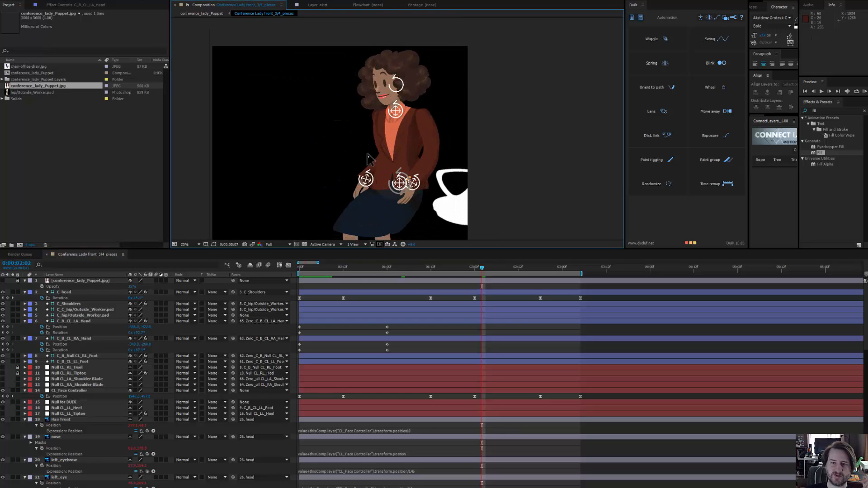